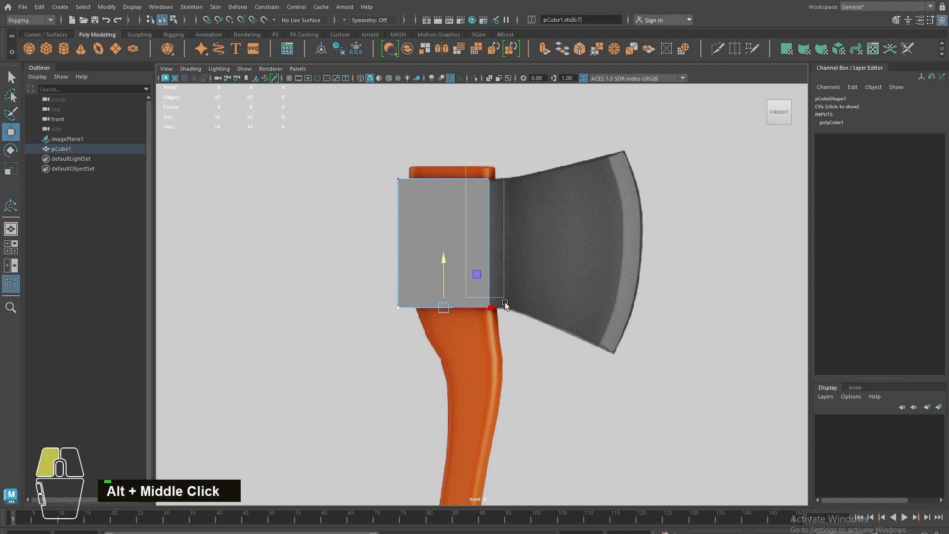
# Move the cube's blade-side vertices horizontally to match the socket width of the axe head in the reference image.
pyautogui.press('w')
pyautogui.moveTo(519, 245); pyautogui.dragTo(524, 212)
pyautogui.press('space')
pyautogui.keyDown('alt'); pyautogui.moveTo(477, 276); pyautogui.dragTo(373, 230); pyautogui.keyUp('alt')
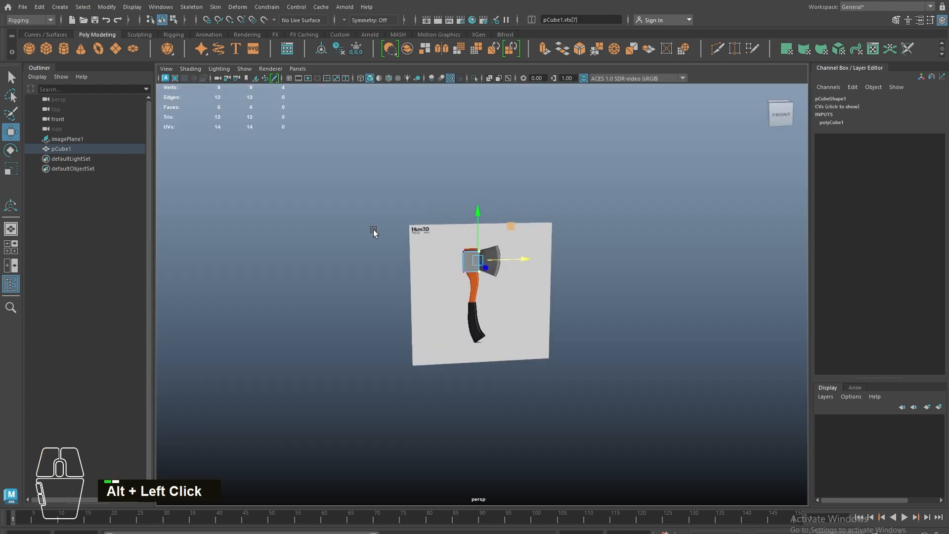
# Bevel the cube's vertical corner edges with a fraction of 0.5 and 3 segments.
pyautogui.keyDown('alt'); pyautogui.moveTo(373, 231); pyautogui.dragTo(621, 325, button='right'); pyautogui.keyUp('alt')
pyautogui.keyDown('alt'); pyautogui.moveTo(621, 325); pyautogui.dragTo(390, 207); pyautogui.keyUp('alt')
pyautogui.moveTo(430, 197); pyautogui.dragTo(424, 173, button='right')
pyautogui.moveTo(405, 197); pyautogui.dragTo(494, 216)
pyautogui.keyDown('alt'); pyautogui.moveTo(381, 220); pyautogui.dragTo(432, 247, button='right'); pyautogui.keyUp('alt')
pyautogui.keyDown('shift'); pyautogui.moveTo(432, 203); pyautogui.dragTo(467, 204, button='right'); pyautogui.keyUp('shift')
pyautogui.keyDown('alt'); pyautogui.moveTo(465, 198); pyautogui.dragTo(435, 247); pyautogui.keyUp('alt')
pyautogui.keyDown('alt'); pyautogui.moveTo(346, 230); pyautogui.dragTo(372, 240, button='right'); pyautogui.keyUp('alt')
pyautogui.moveTo(667, 319); pyautogui.dragTo(685, 319)
pyautogui.keyDown('alt'); pyautogui.scroll(-2, 622, 278); pyautogui.keyUp('alt')
pyautogui.keyDown('alt'); pyautogui.moveTo(622, 278); pyautogui.dragTo(472, 253); pyautogui.keyUp('alt')
pyautogui.press('w')
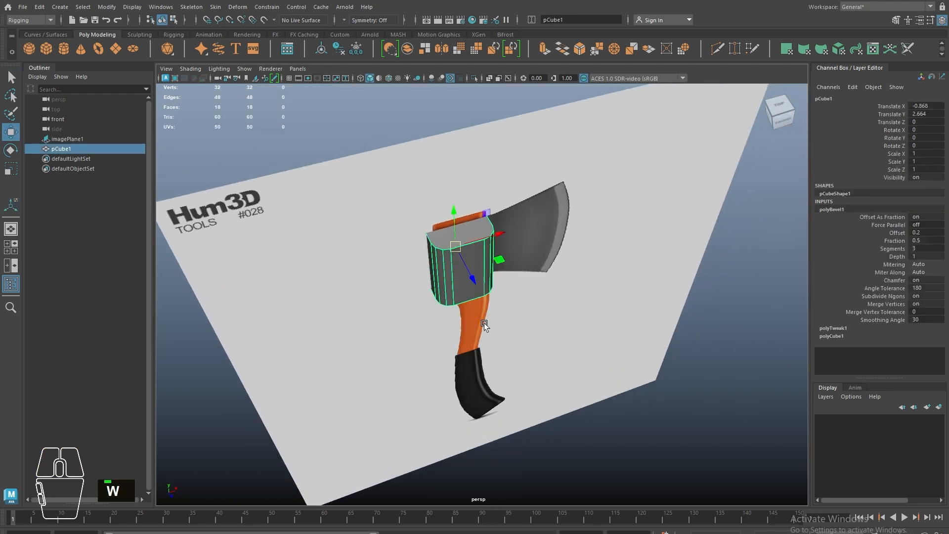
# Move the rounded block in front of the image plane to Z 0.888 and scale its depth to 0.845.
pyautogui.click(467, 279)
pyautogui.moveTo(487, 303); pyautogui.dragTo(435, 303)
pyautogui.press('r')
pyautogui.moveTo(413, 273); pyautogui.dragTo(418, 267, button='middle')
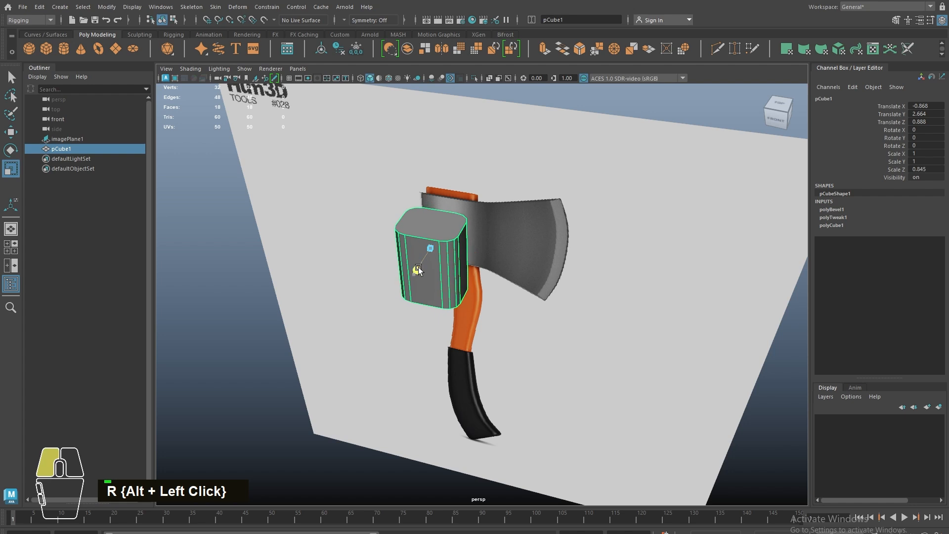
# Extrude the block's top and bottom faces with an inward offset to leave a thin rim around each.
pyautogui.keyDown('alt'); pyautogui.moveTo(418, 267); pyautogui.dragTo(437, 290); pyautogui.keyUp('alt')
pyautogui.keyDown('alt'); pyautogui.moveTo(437, 291); pyautogui.dragTo(461, 287, button='right'); pyautogui.keyUp('alt')
pyautogui.keyDown('alt'); pyautogui.moveTo(461, 287); pyautogui.dragTo(525, 340, button='middle'); pyautogui.keyUp('alt')
pyautogui.moveTo(500, 270); pyautogui.dragTo(502, 294, button='right')
pyautogui.click(501, 272)
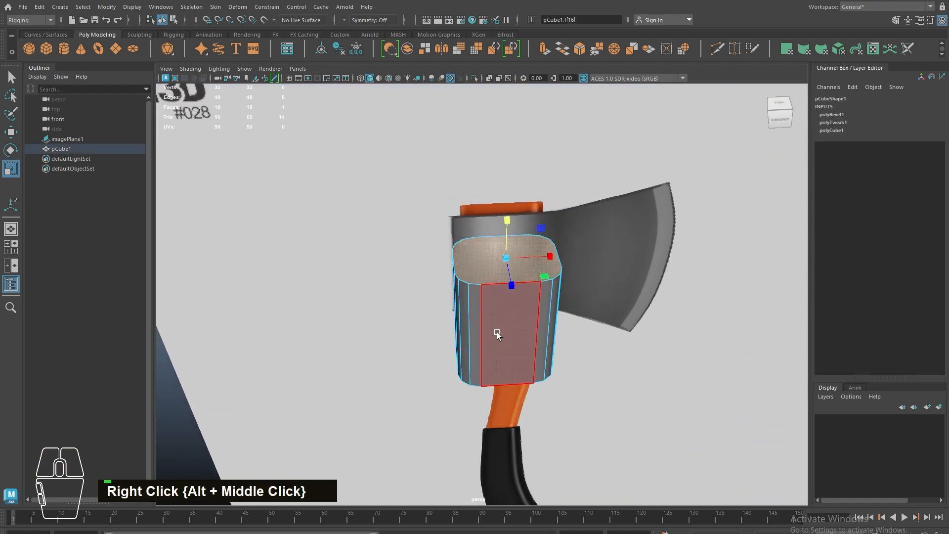
pyautogui.keyDown('alt'); pyautogui.moveTo(497, 332); pyautogui.dragTo(485, 278); pyautogui.keyUp('alt')
pyautogui.keyDown('shift'); pyautogui.click(471, 202); pyautogui.keyUp('shift')
pyautogui.keyDown('alt'); pyautogui.moveTo(472, 203); pyautogui.dragTo(518, 303); pyautogui.keyUp('alt')
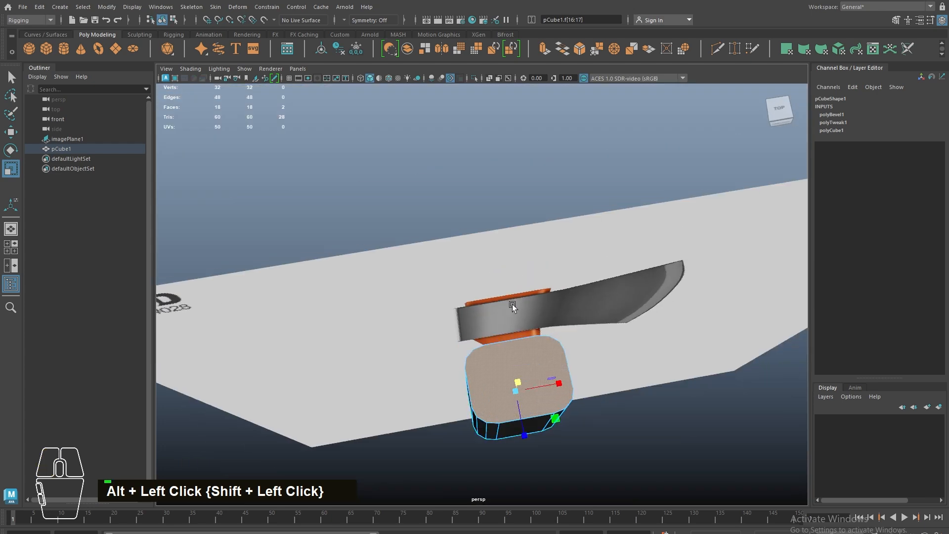
pyautogui.keyDown('shift'); pyautogui.moveTo(503, 318); pyautogui.dragTo(503, 349, button='right'); pyautogui.keyUp('shift')
pyautogui.keyDown('alt'); pyautogui.moveTo(571, 386); pyautogui.dragTo(563, 344); pyautogui.keyUp('alt')
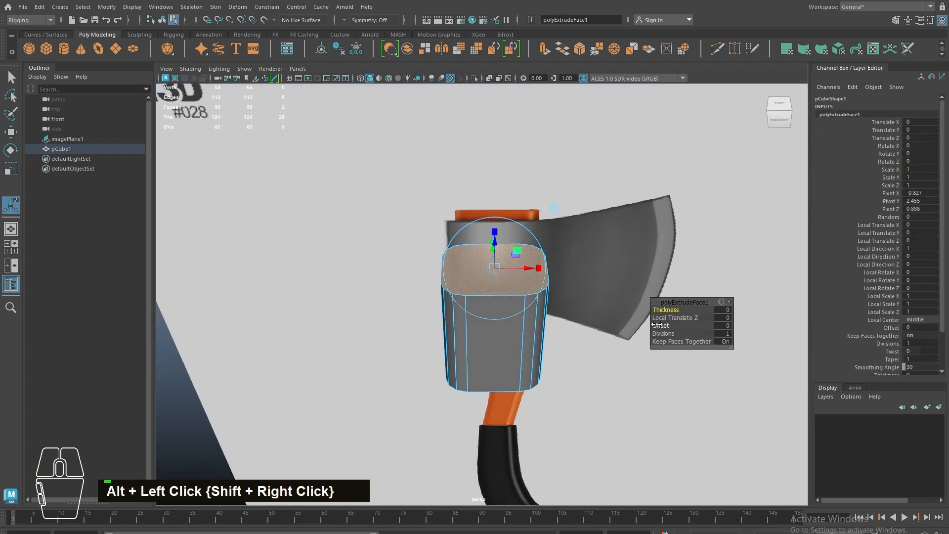
pyautogui.moveTo(657, 324); pyautogui.dragTo(429, 292)
# Delete the inset top and bottom faces and bridge their borders to form a hole through the block.
pyautogui.keyDown('alt'); pyautogui.moveTo(429, 371); pyautogui.dragTo(448, 220); pyautogui.keyUp('alt')
pyautogui.press('q')
pyautogui.keyDown('shift'); pyautogui.click(448, 218); pyautogui.keyUp('shift')
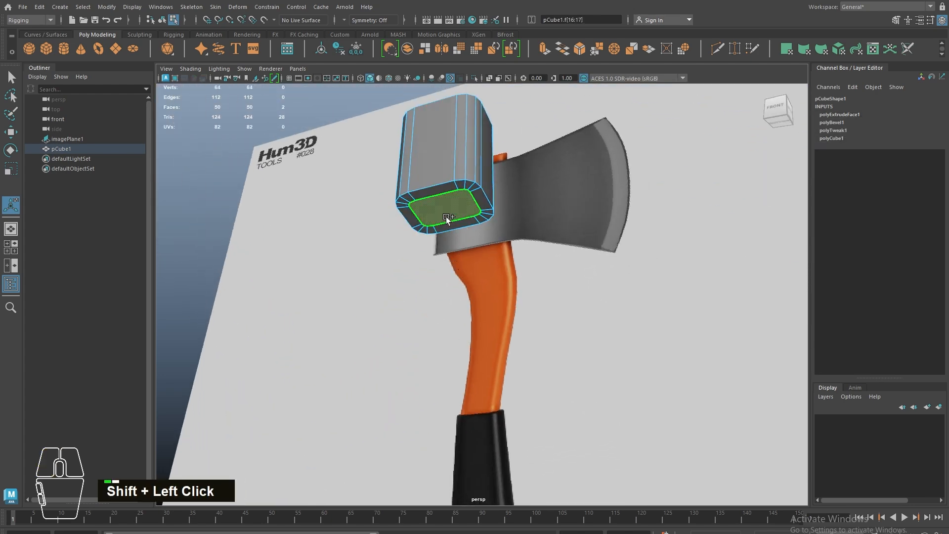
pyautogui.keyDown('shift'); pyautogui.moveTo(448, 218); pyautogui.dragTo(462, 334, button='right'); pyautogui.keyUp('shift')
pyautogui.keyDown('alt'); pyautogui.moveTo(455, 224); pyautogui.dragTo(476, 275); pyautogui.keyUp('alt')
pyautogui.moveTo(476, 275); pyautogui.dragTo(514, 250, button='right')
pyautogui.keyDown('alt'); pyautogui.moveTo(536, 325); pyautogui.dragTo(469, 307); pyautogui.keyUp('alt')
pyautogui.keyDown('alt'); pyautogui.moveTo(469, 307); pyautogui.dragTo(472, 279, button='right'); pyautogui.keyUp('alt')
pyautogui.click(478, 245)
# Create a second polygon cube and, in the front view, move it over the axe head socket at X -0.778, Y 2.799.
pyautogui.press('space')
pyautogui.moveTo(479, 230); pyautogui.dragTo(482, 264)
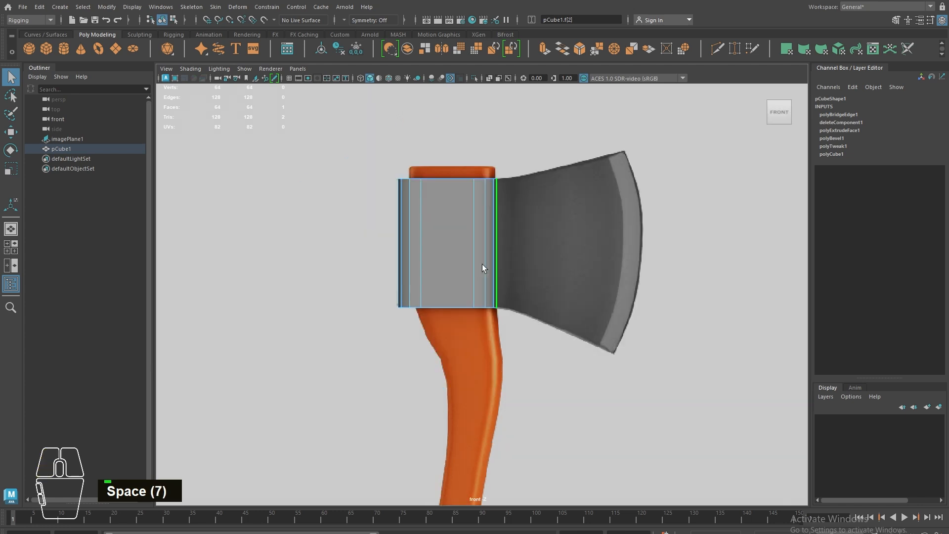
pyautogui.keyDown('alt'); pyautogui.moveTo(433, 265); pyautogui.dragTo(485, 238, button='middle'); pyautogui.keyUp('alt')
pyautogui.keyDown('alt'); pyautogui.scroll(3, 484, 250); pyautogui.keyUp('alt')
pyautogui.moveTo(485, 250); pyautogui.dragTo(645, 139, button='right')
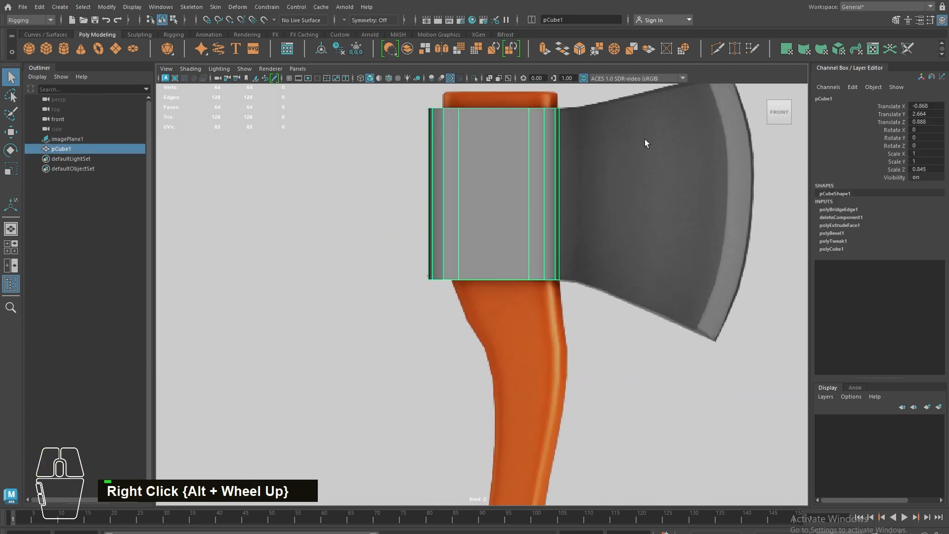
pyautogui.click(52, 47)
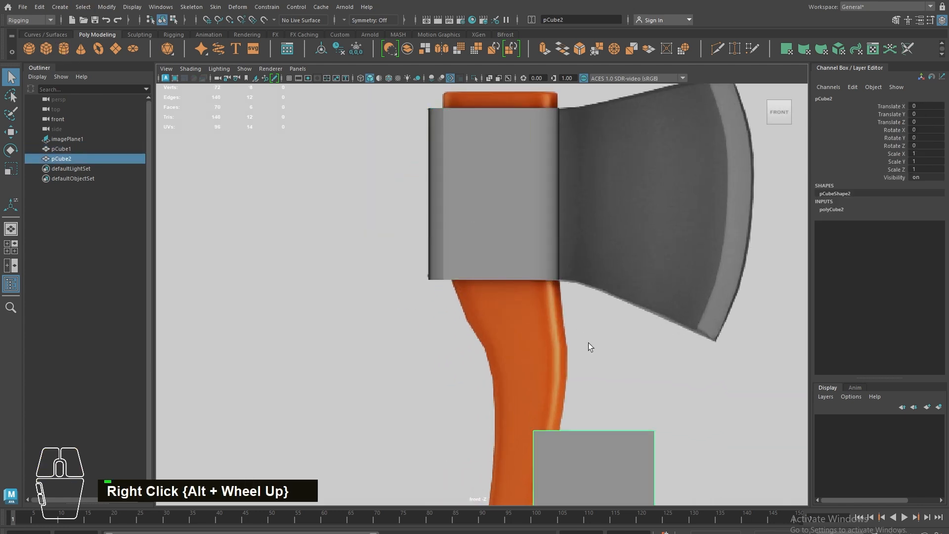
pyautogui.press('w')
pyautogui.scroll(-2, 574, 345)
pyautogui.moveTo(554, 354); pyautogui.dragTo(467, 171)
pyautogui.keyDown('alt'); pyautogui.scroll(7, 478, 318); pyautogui.keyUp('alt')
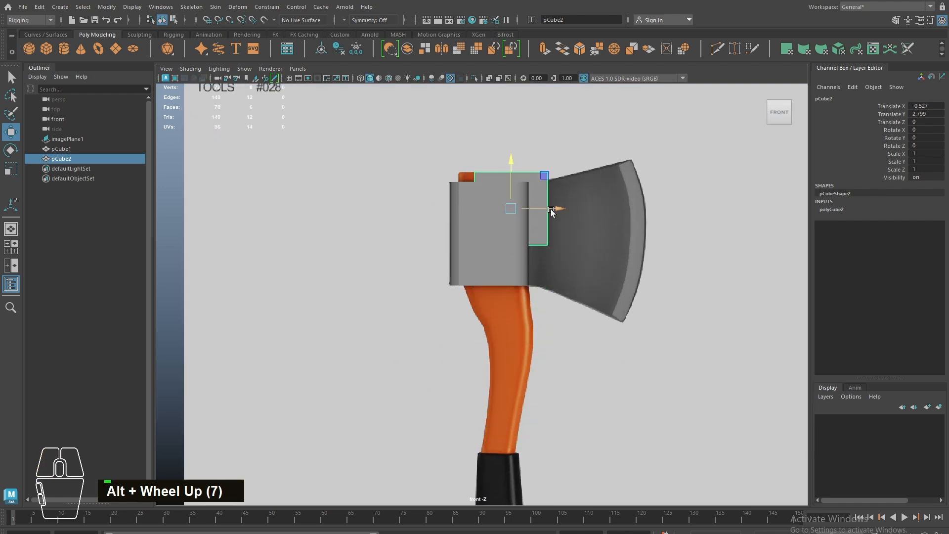
pyautogui.moveTo(551, 209); pyautogui.dragTo(537, 208)
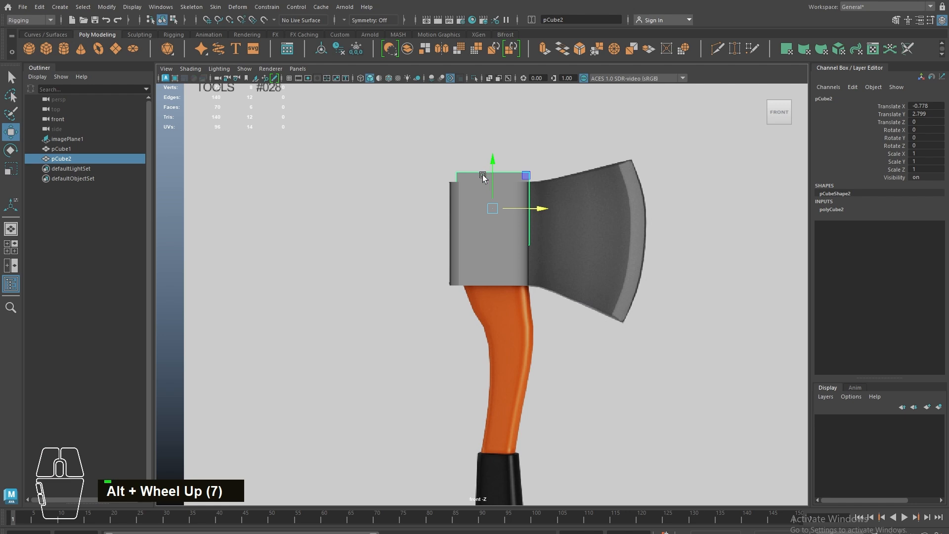
# Enable X-ray display and fit the second cube's side and bottom vertices to the handle section inside the socket.
pyautogui.moveTo(483, 175); pyautogui.dragTo(447, 171, button='right')
pyautogui.moveTo(505, 143); pyautogui.dragTo(586, 272)
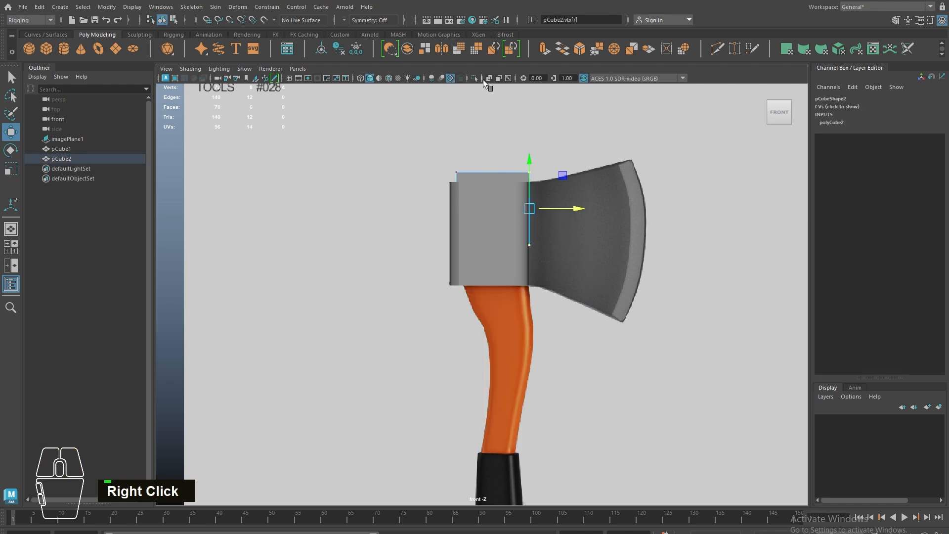
pyautogui.click(488, 78)
pyautogui.keyDown('alt'); pyautogui.moveTo(456, 97); pyautogui.dragTo(591, 259, button='right'); pyautogui.keyUp('alt')
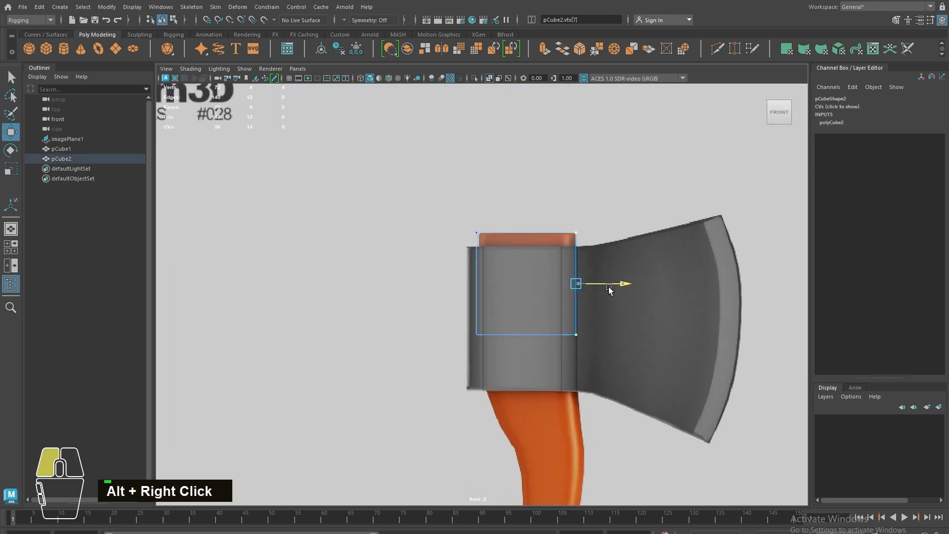
pyautogui.moveTo(609, 289); pyautogui.dragTo(611, 290)
pyautogui.moveTo(529, 399); pyautogui.dragTo(465, 222)
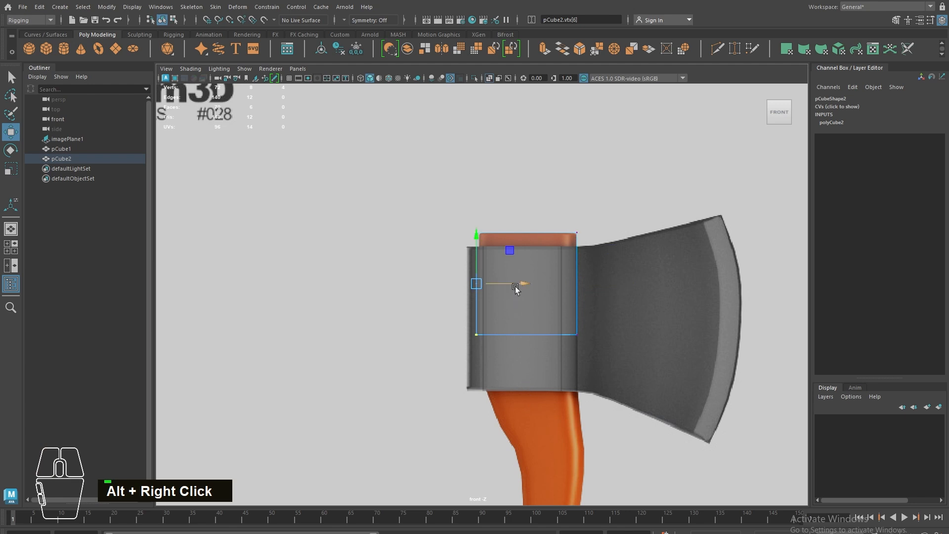
pyautogui.moveTo(515, 289); pyautogui.dragTo(521, 289)
pyautogui.moveTo(452, 303); pyautogui.dragTo(687, 388)
pyautogui.moveTo(528, 292); pyautogui.dragTo(534, 349)
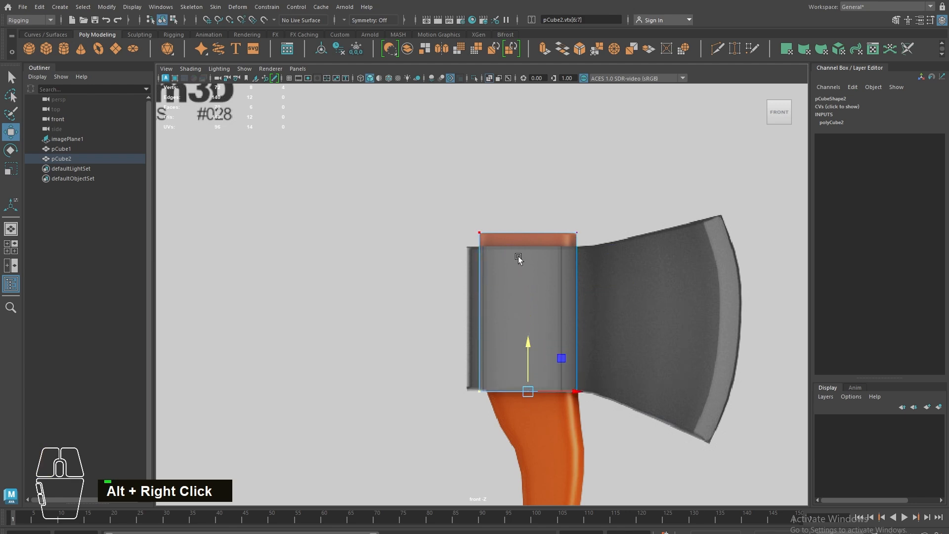
# Delete every face of the second cube except the front one, leaving a single plane.
pyautogui.moveTo(515, 239); pyautogui.dragTo(516, 265, button='right')
pyautogui.click(492, 261)
pyautogui.keyDown('shift'); pyautogui.moveTo(448, 210); pyautogui.dragTo(715, 480); pyautogui.keyUp('shift')
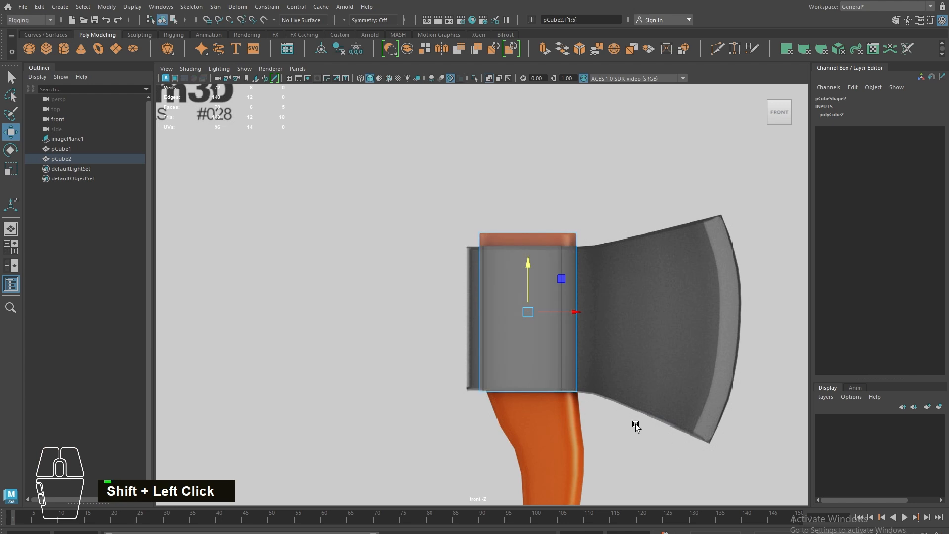
pyautogui.press('Delete')
pyautogui.keyDown('alt'); pyautogui.moveTo(517, 290); pyautogui.dragTo(555, 229, button='middle'); pyautogui.keyUp('alt')
# Shift the plane's vertices on the side away from the blade slightly inward to follow the handle's edge.
pyautogui.moveTo(529, 140); pyautogui.dragTo(499, 141, button='right')
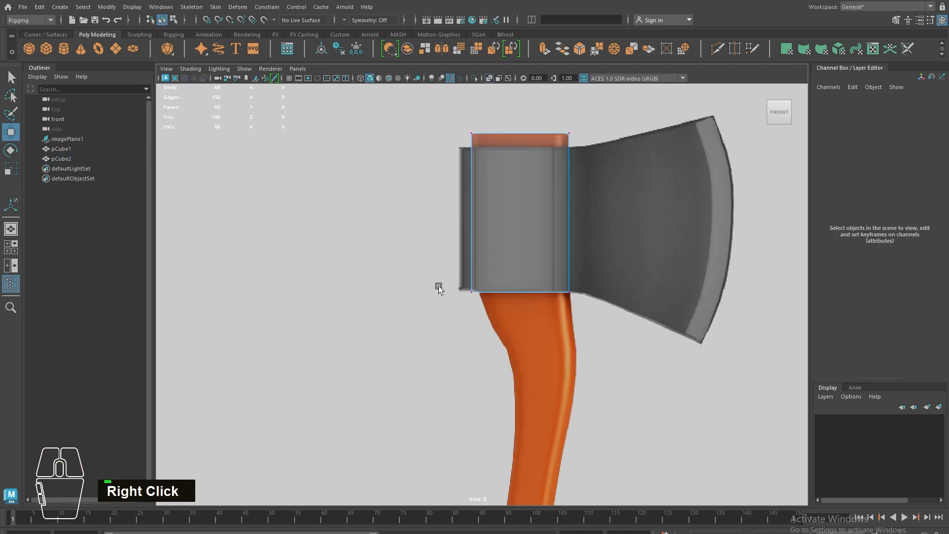
pyautogui.moveTo(436, 287); pyautogui.dragTo(647, 339)
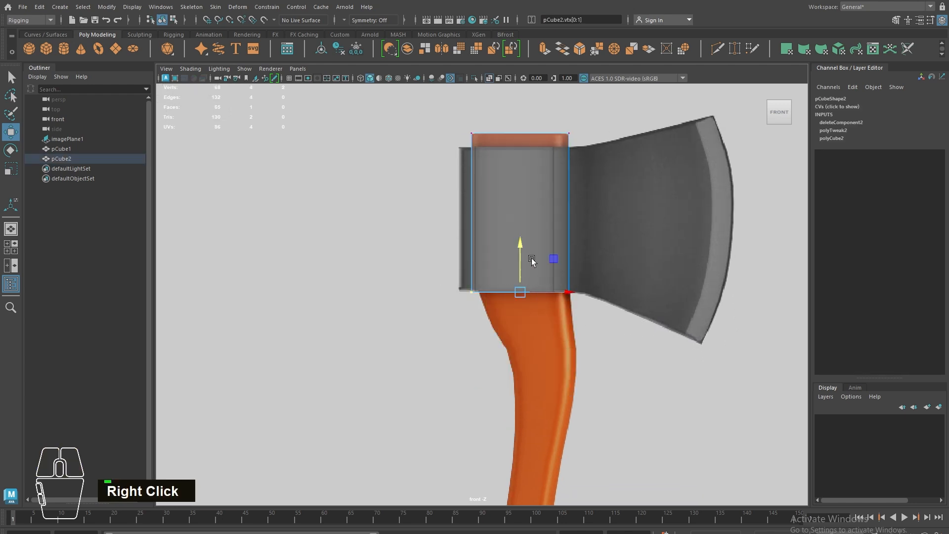
pyautogui.moveTo(529, 155); pyautogui.dragTo(495, 137, button='right')
pyautogui.click(512, 277)
pyautogui.moveTo(394, 113); pyautogui.dragTo(499, 316)
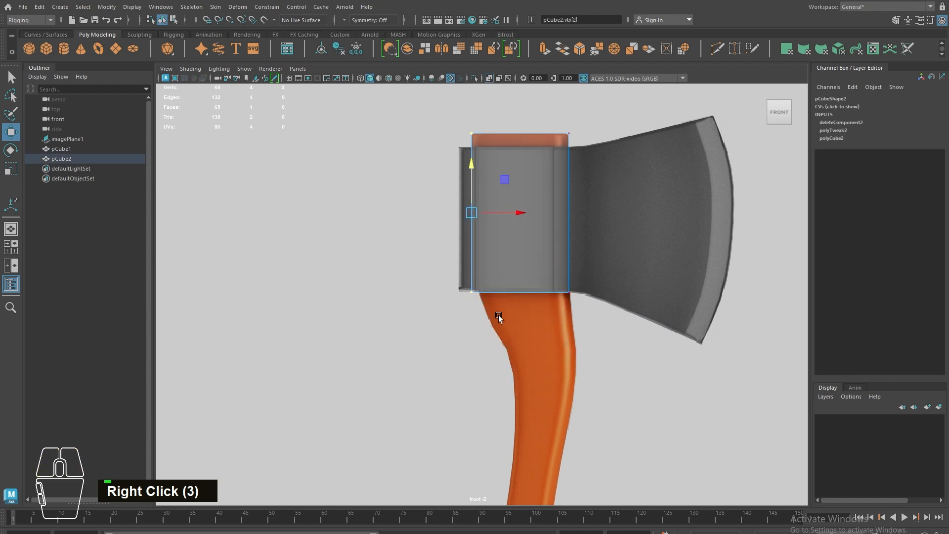
pyautogui.press('w')
pyautogui.moveTo(510, 213); pyautogui.dragTo(514, 213)
# Extrude the plane's bottom edge down along the handle and shift it toward the blade side.
pyautogui.moveTo(535, 137); pyautogui.dragTo(534, 113, button='right')
pyautogui.keyDown('shift'); pyautogui.moveTo(525, 274); pyautogui.dragTo(530, 319); pyautogui.keyUp('shift')
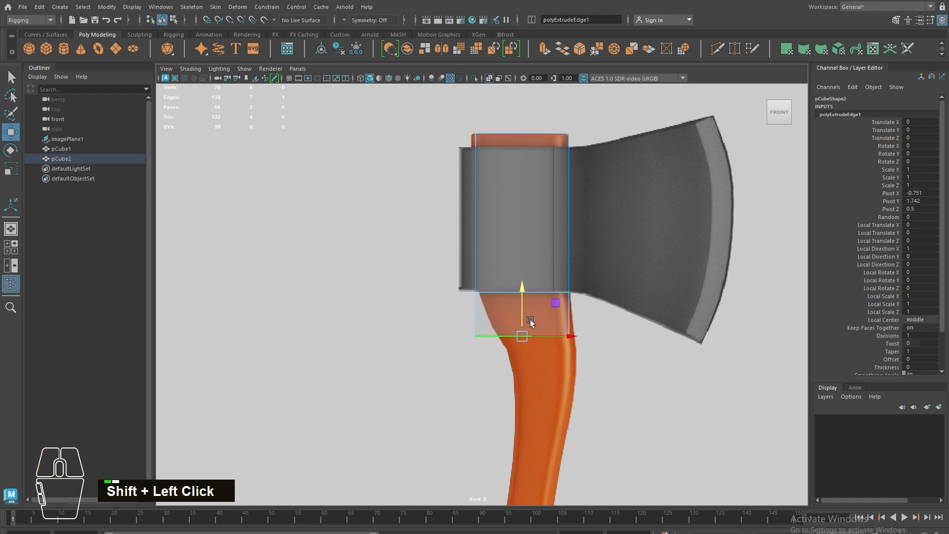
pyautogui.keyDown('alt'); pyautogui.scroll(12, 568, 351); pyautogui.keyUp('alt')
pyautogui.keyDown('alt'); pyautogui.moveTo(603, 384); pyautogui.dragTo(584, 374, button='middle'); pyautogui.keyUp('alt')
pyautogui.moveTo(583, 374); pyautogui.dragTo(598, 372)
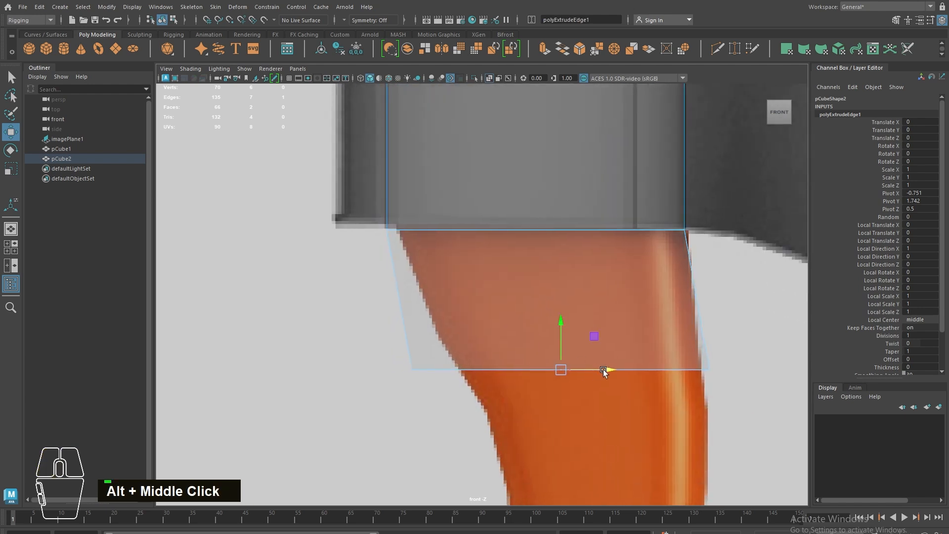
# Move the extruded section's lower-left vertex inward onto the handle's outline.
pyautogui.keyDown('alt'); pyautogui.moveTo(593, 348); pyautogui.dragTo(541, 290, button='middle'); pyautogui.keyUp('alt')
pyautogui.moveTo(525, 253); pyautogui.dragTo(484, 251, button='right')
pyautogui.moveTo(323, 262); pyautogui.dragTo(387, 356)
pyautogui.press('w')
pyautogui.moveTo(407, 312); pyautogui.dragTo(454, 308)
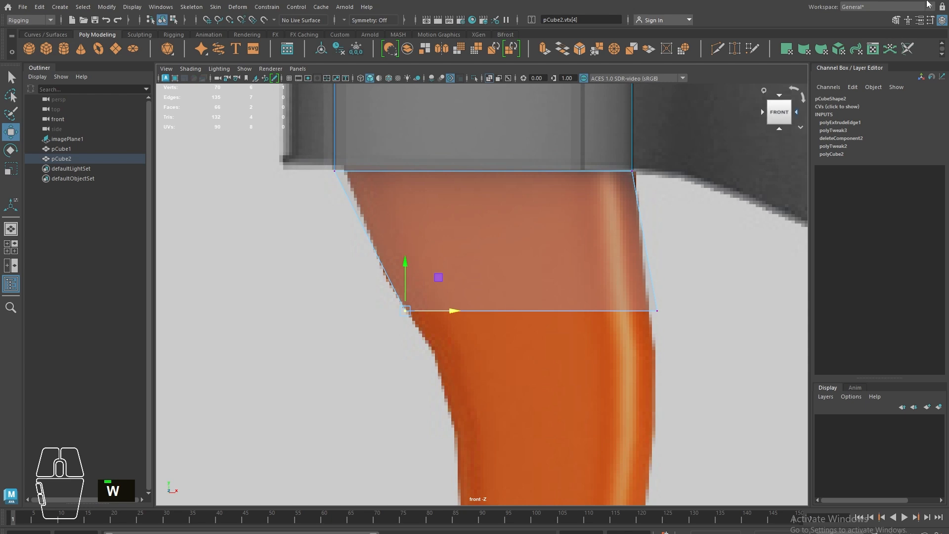
# Insert a horizontal edge loop across the extruded handle section with Multi-Cut, redoing the first centred cut at a custom height.
pyautogui.click(895, 20)
pyautogui.click(867, 367)
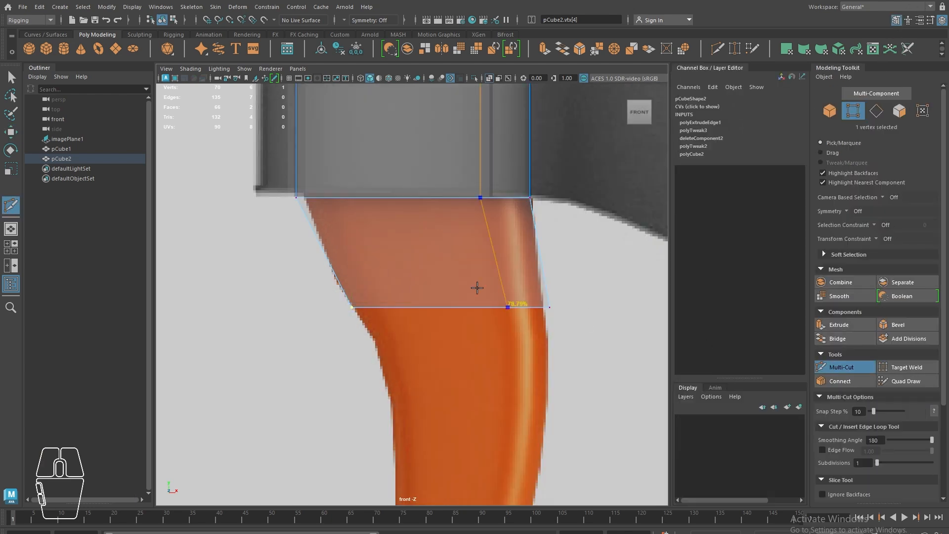
pyautogui.keyDown('ctrl'); pyautogui.middleClick(340, 270); pyautogui.keyUp('ctrl')
pyautogui.hotkey('ctrl', 'z')
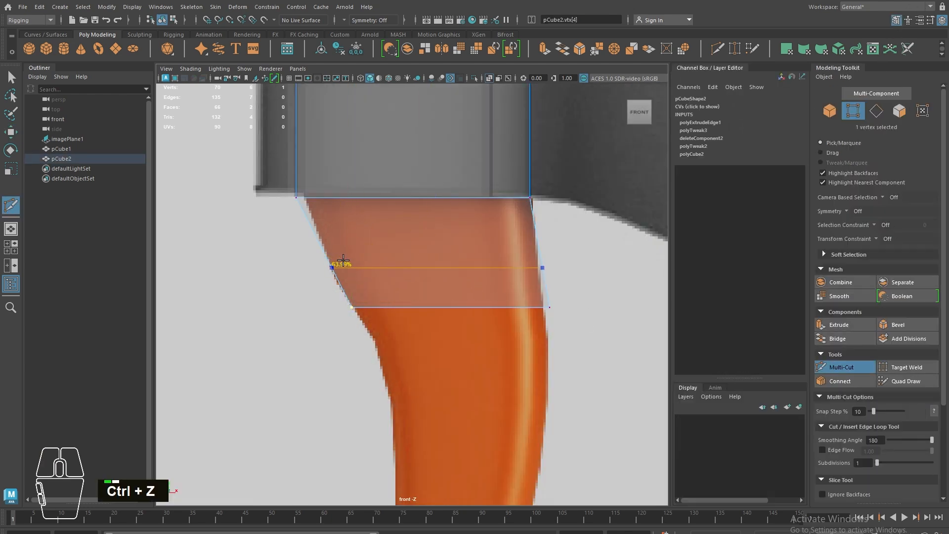
pyautogui.keyDown('ctrl'); pyautogui.click(341, 260); pyautogui.keyUp('ctrl')
pyautogui.click(11, 95)
# Move the left vertex of the new edge loop onto the handle's outline.
pyautogui.moveTo(321, 269)
pyautogui.keyDown('alt'); pyautogui.mouseDown(button='middle')
pyautogui.moveTo(353, 302)
pyautogui.moveTo(358, 348)
pyautogui.mouseUp(button='middle'); pyautogui.keyUp('alt')
pyautogui.click(365, 339)
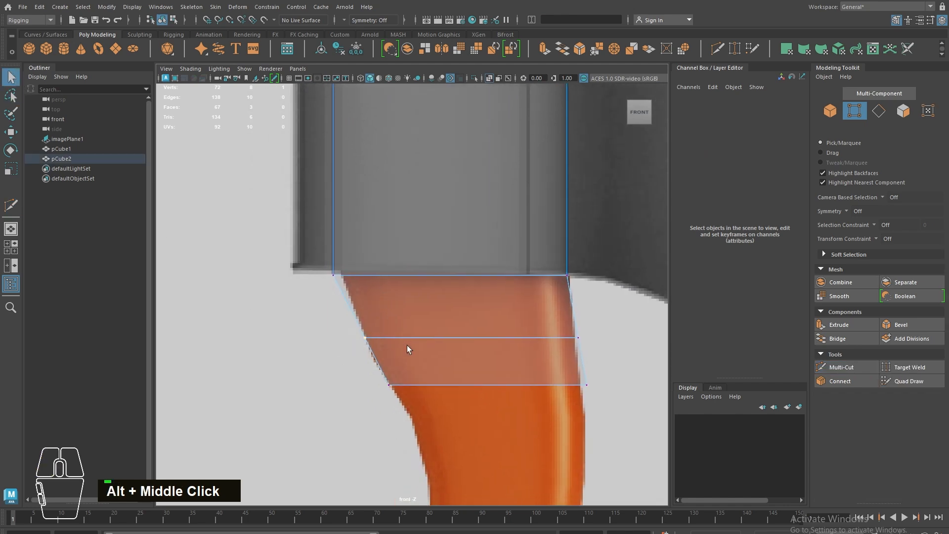
pyautogui.press('w')
pyautogui.moveTo(399, 338); pyautogui.dragTo(401, 340)
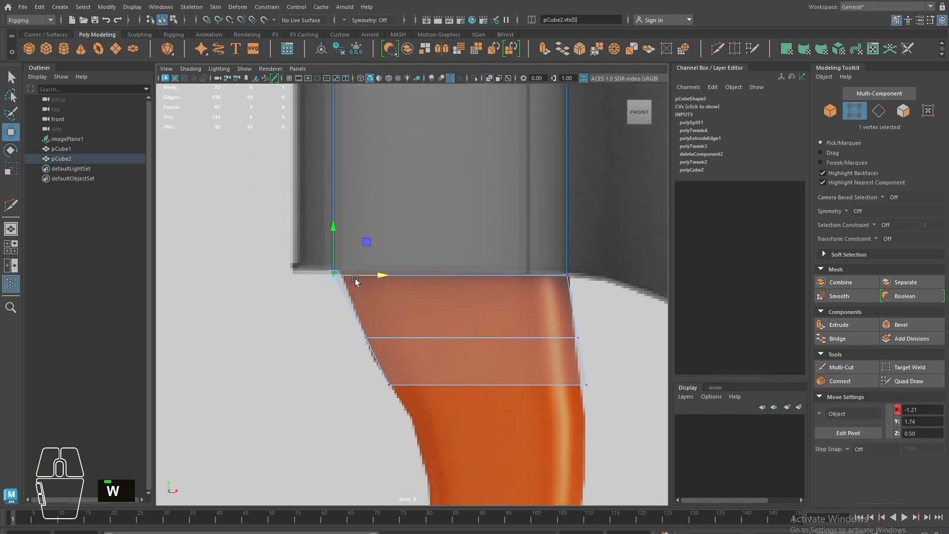
# Try to shift the left vertex at the socket's lower edge inward to X -1.18.
pyautogui.moveTo(355, 281); pyautogui.dragTo(368, 281)
pyautogui.keyDown('alt'); pyautogui.moveTo(397, 283); pyautogui.dragTo(461, 386, button='middle'); pyautogui.keyUp('alt')
pyautogui.keyDown('alt'); pyautogui.scroll(-5, 450, 336); pyautogui.keyUp('alt')
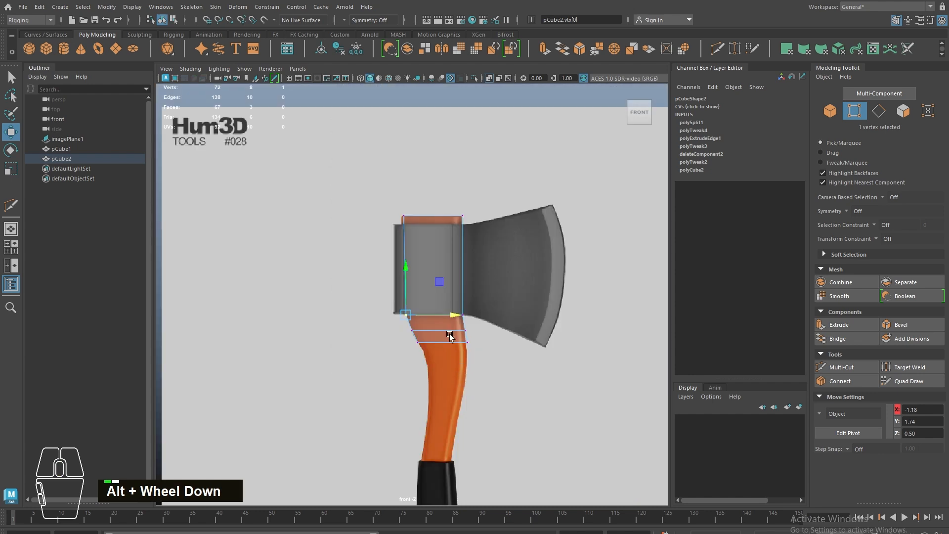
pyautogui.keyDown('alt'); pyautogui.scroll(6, 450, 336); pyautogui.keyUp('alt')
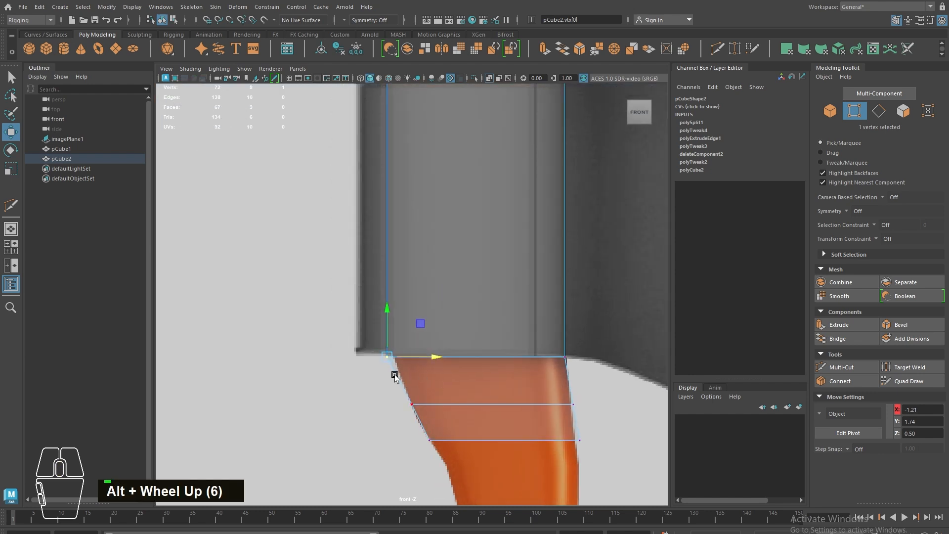
# Raise the two vertices at the socket's lower edge to Y 1.80.
pyautogui.moveTo(304, 321); pyautogui.dragTo(585, 379)
pyautogui.moveTo(474, 320); pyautogui.dragTo(474, 309)
pyautogui.keyDown('alt'); pyautogui.moveTo(474, 309); pyautogui.dragTo(479, 312, button='middle'); pyautogui.keyUp('alt')
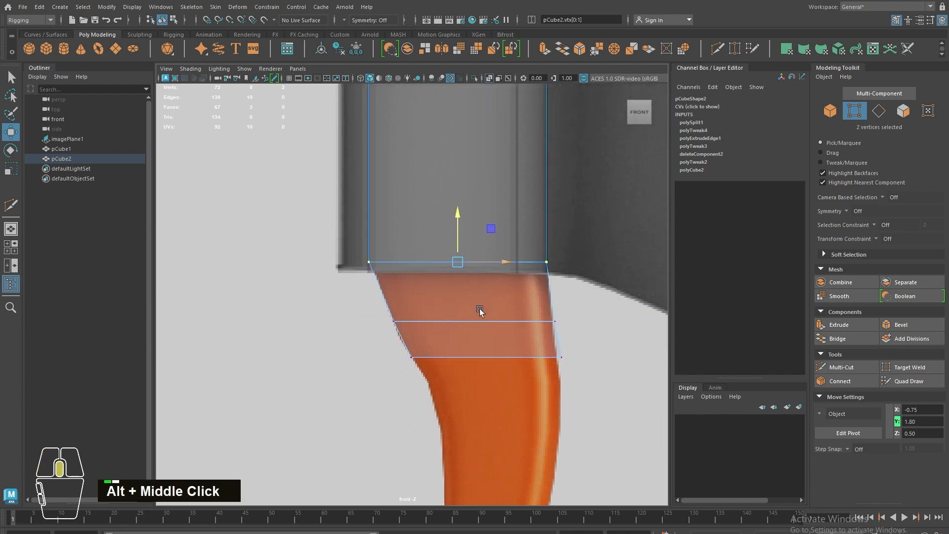
# Insert a centred horizontal edge loop with Multi-Cut in the handle section just below the socket.
pyautogui.keyDown('alt'); pyautogui.scroll(3, 410, 303); pyautogui.keyUp('alt')
pyautogui.click(868, 366)
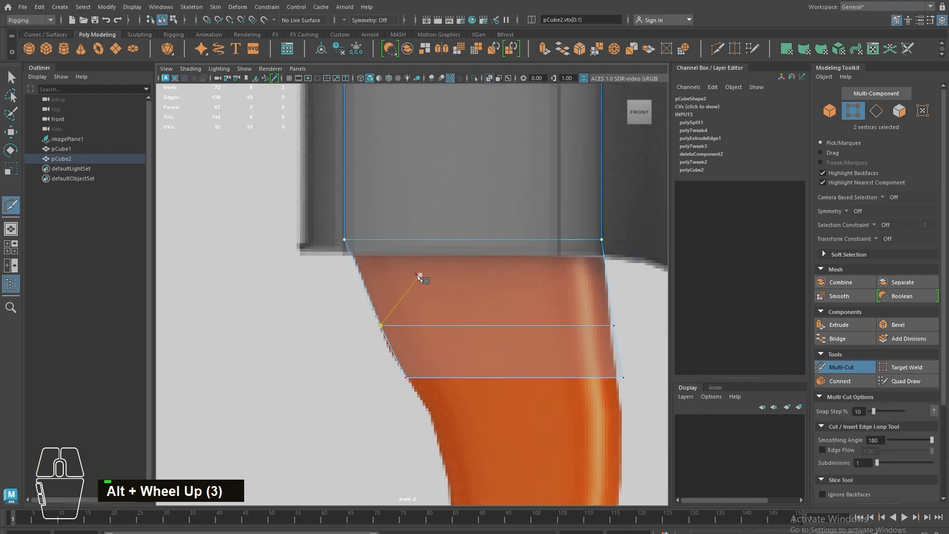
pyautogui.keyDown('ctrl'); pyautogui.middleClick(371, 281); pyautogui.keyUp('ctrl')
pyautogui.click(11, 83)
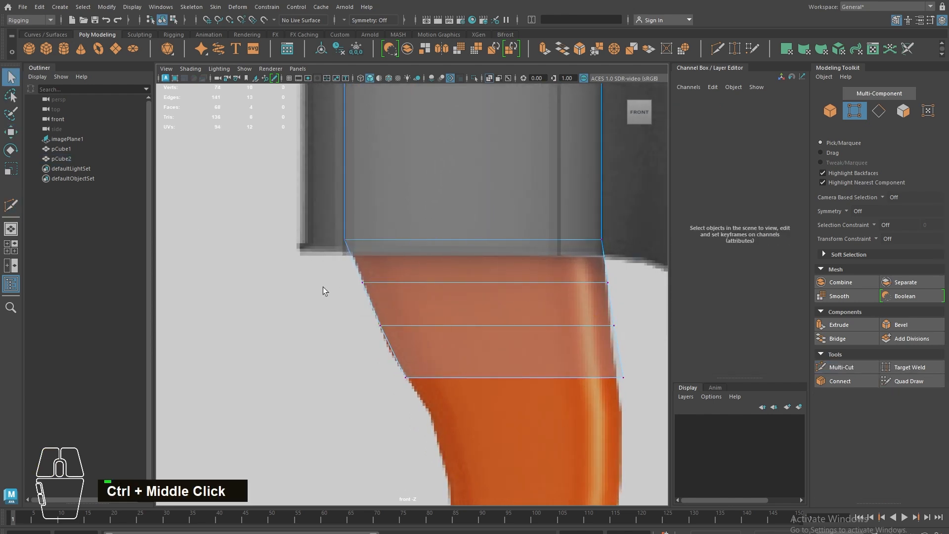
# Nudge the left vertices of the two inserted edge loops onto the handle's outline.
pyautogui.press('w')
pyautogui.moveTo(377, 284); pyautogui.dragTo(387, 283)
pyautogui.moveTo(358, 319); pyautogui.dragTo(405, 325)
pyautogui.keyDown('alt'); pyautogui.moveTo(440, 347); pyautogui.dragTo(351, 264, button='middle'); pyautogui.keyUp('alt')
# Extrude the bottom edge of the handle plane further down the handle to Y 1.13.
pyautogui.moveTo(451, 283); pyautogui.dragTo(450, 184, button='right')
pyautogui.click(438, 292)
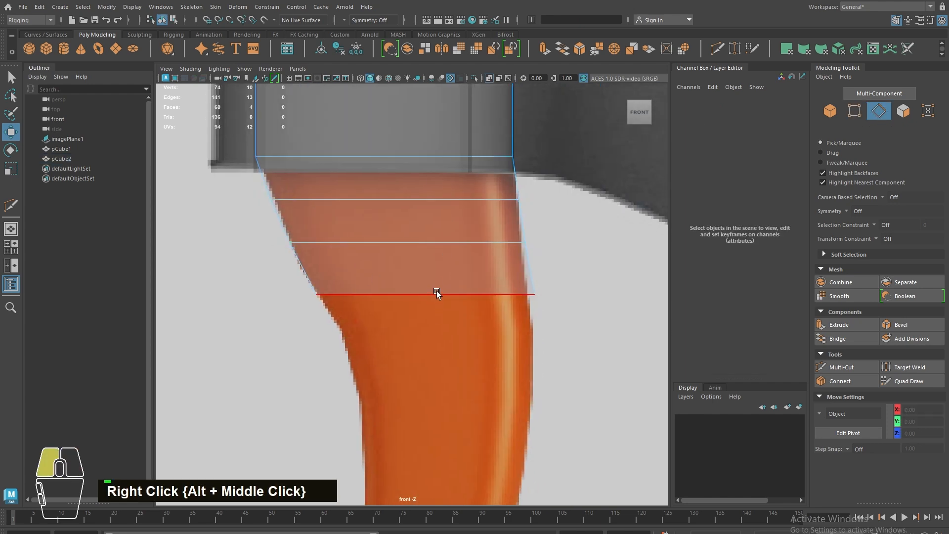
pyautogui.press('w')
pyautogui.keyDown('shift'); pyautogui.moveTo(425, 257); pyautogui.dragTo(430, 303); pyautogui.keyUp('shift')
pyautogui.keyDown('alt'); pyautogui.moveTo(483, 343); pyautogui.dragTo(465, 313, button='middle'); pyautogui.keyUp('alt')
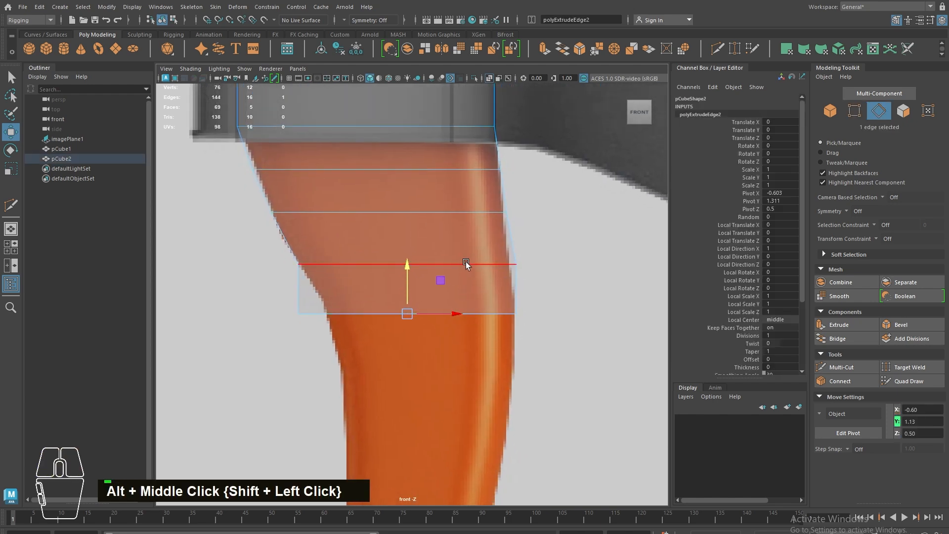
# Move the right vertices of the two edge rows above the handle plane's bottom edge onto the handle's outline.
pyautogui.moveTo(466, 262); pyautogui.dragTo(487, 233, button='right')
pyautogui.click(505, 213)
pyautogui.press('w')
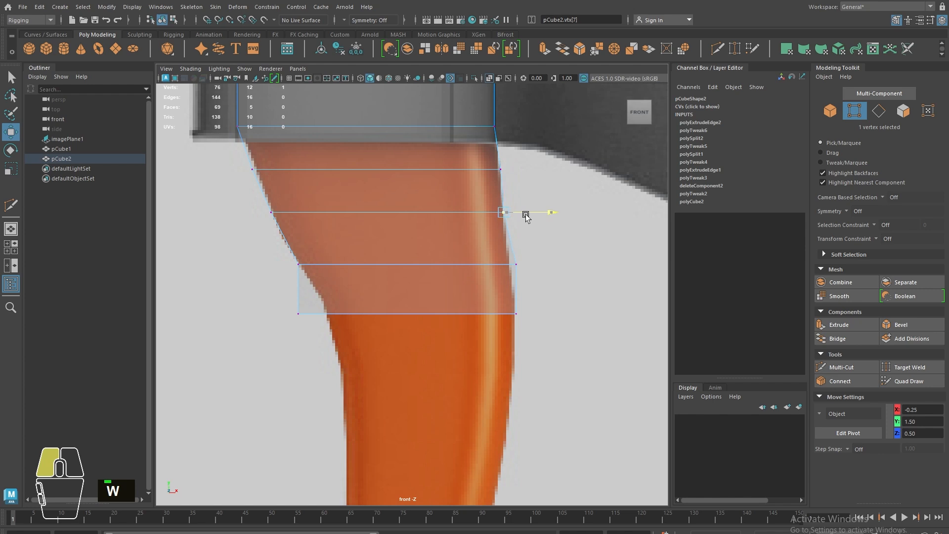
pyautogui.click(515, 265)
pyautogui.moveTo(551, 265); pyautogui.dragTo(545, 265)
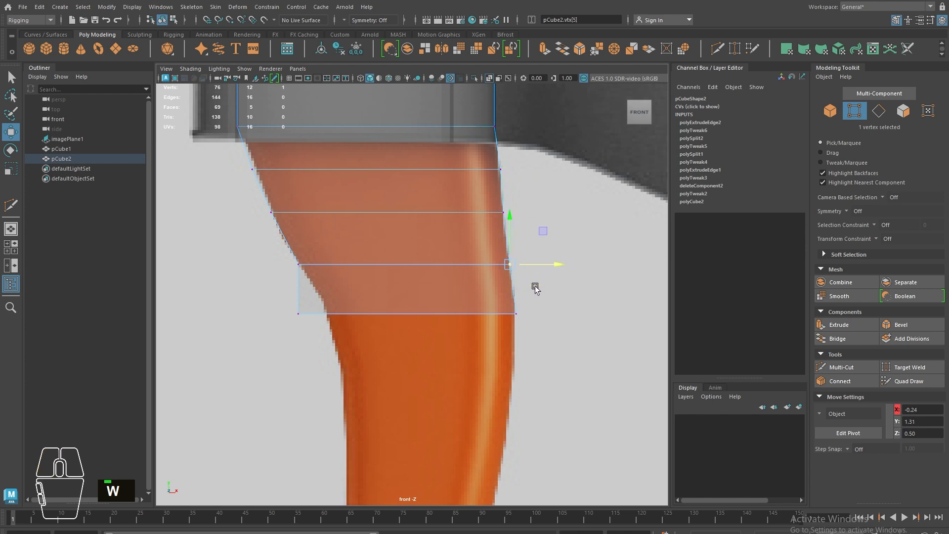
# Fit the handle plane's bottom-left and bottom-right vertices to the outline and raise the bottom row to Y 1.16.
pyautogui.moveTo(289, 300); pyautogui.dragTo(358, 310)
pyautogui.moveTo(523, 390); pyautogui.dragTo(351, 307)
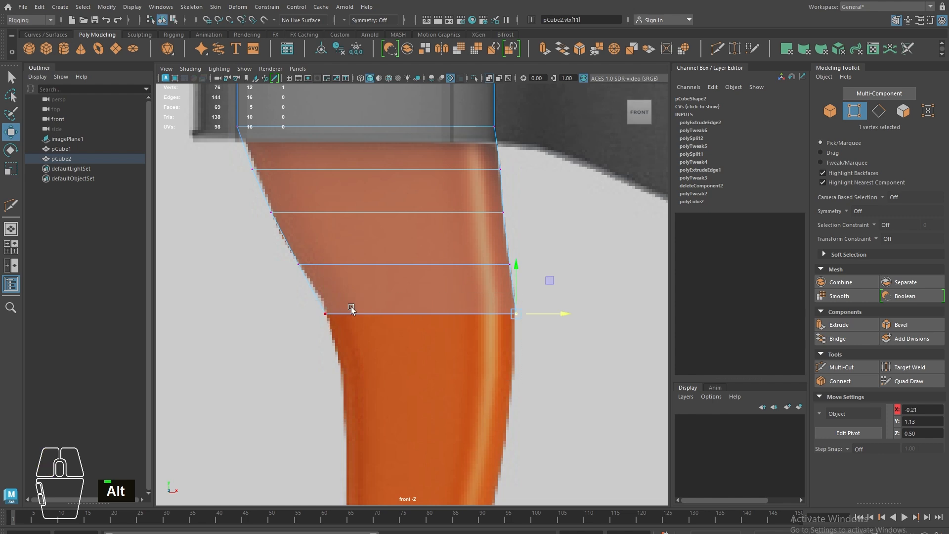
pyautogui.keyDown('shift'); pyautogui.click(322, 304); pyautogui.keyUp('shift')
pyautogui.moveTo(426, 293); pyautogui.dragTo(422, 277)
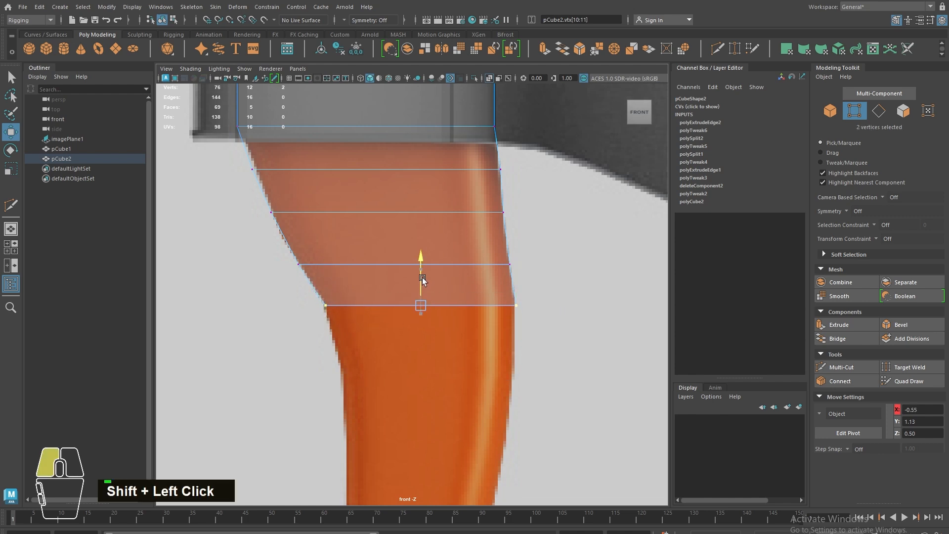
pyautogui.moveTo(511, 318); pyautogui.dragTo(548, 273)
pyautogui.moveTo(537, 305); pyautogui.dragTo(538, 306)
# Extrude the bottom edge of the handle plane from the Y 1.16 row further down the handle.
pyautogui.moveTo(419, 299); pyautogui.dragTo(417, 277, button='right')
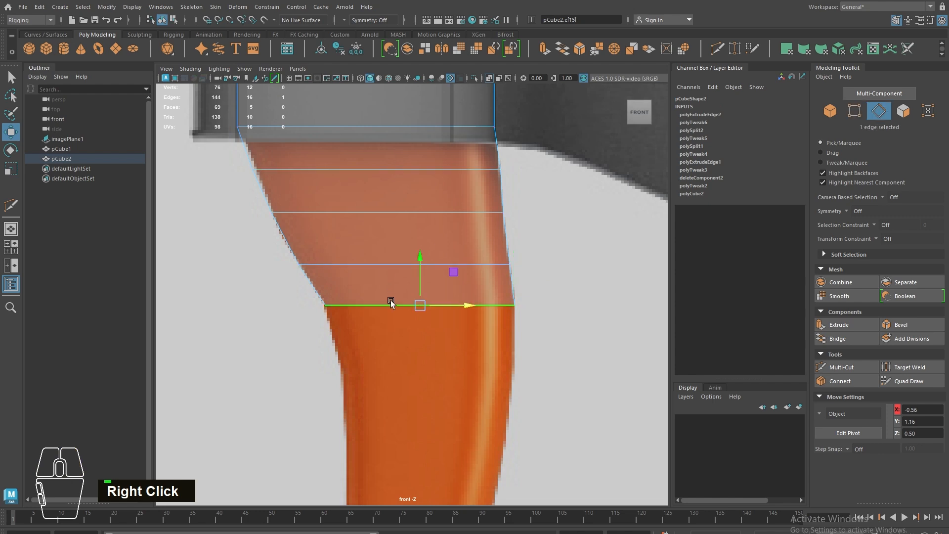
pyautogui.keyDown('shift'); pyautogui.moveTo(420, 258); pyautogui.dragTo(464, 342); pyautogui.keyUp('shift')
pyautogui.keyDown('alt'); pyautogui.moveTo(463, 342); pyautogui.dragTo(463, 290, button='middle'); pyautogui.keyUp('alt')
pyautogui.moveTo(327, 321); pyautogui.dragTo(290, 322, button='right')
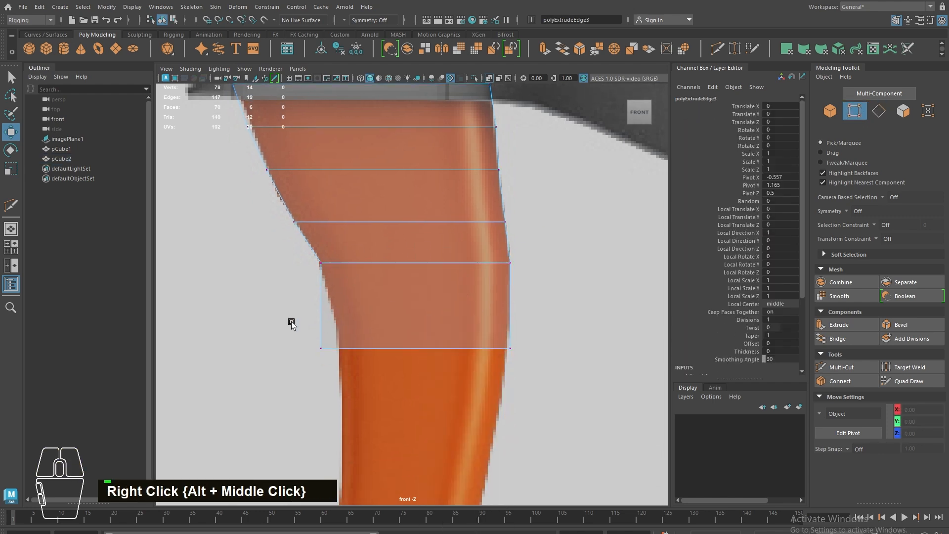
# Move the new bottom-left vertex onto the handle's outline and raise both bottom vertices to Y 0.95.
pyautogui.click(321, 348)
pyautogui.moveTo(347, 350); pyautogui.dragTo(367, 351)
pyautogui.moveTo(512, 408); pyautogui.dragTo(271, 303)
pyautogui.moveTo(423, 327); pyautogui.dragTo(417, 295)
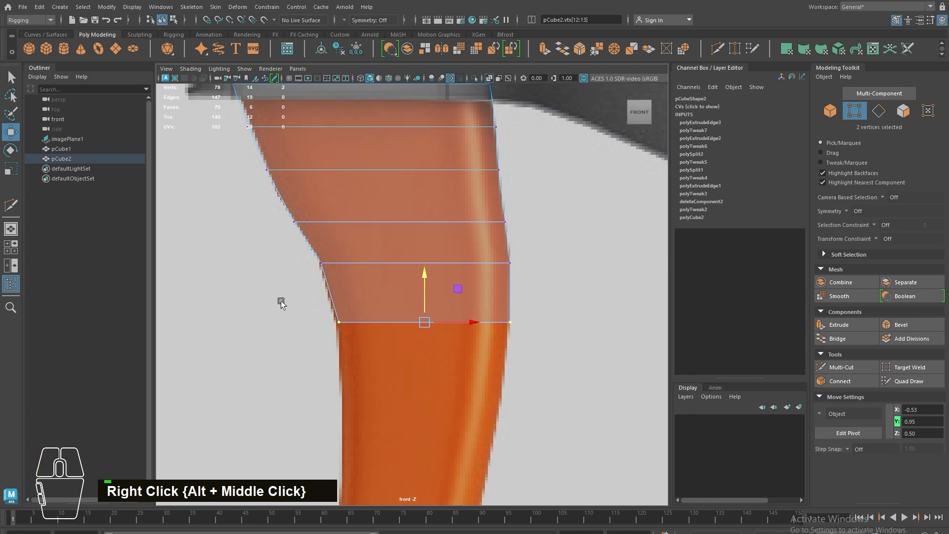
pyautogui.moveTo(281, 301); pyautogui.dragTo(378, 324)
# Insert a centred horizontal edge loop with Multi-Cut in the lowest handle section and fit the nearby left vertices to the outline.
pyautogui.click(841, 367)
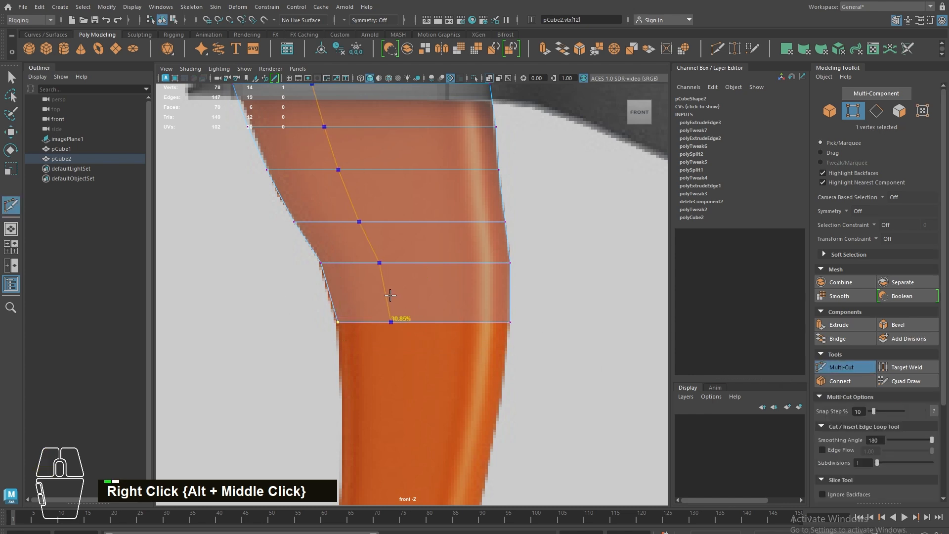
pyautogui.keyDown('ctrl'); pyautogui.middleClick(330, 293); pyautogui.keyUp('ctrl')
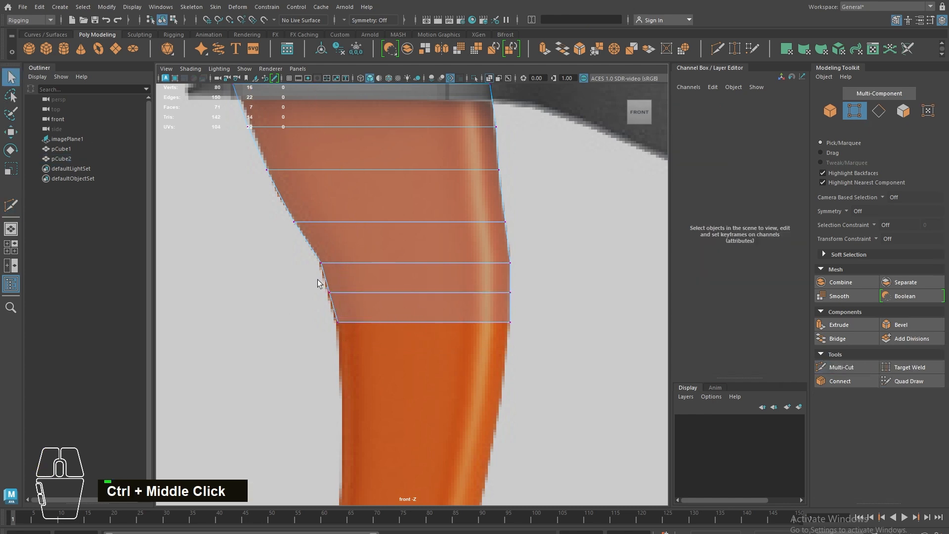
pyautogui.press('w')
pyautogui.moveTo(315, 278); pyautogui.dragTo(373, 295)
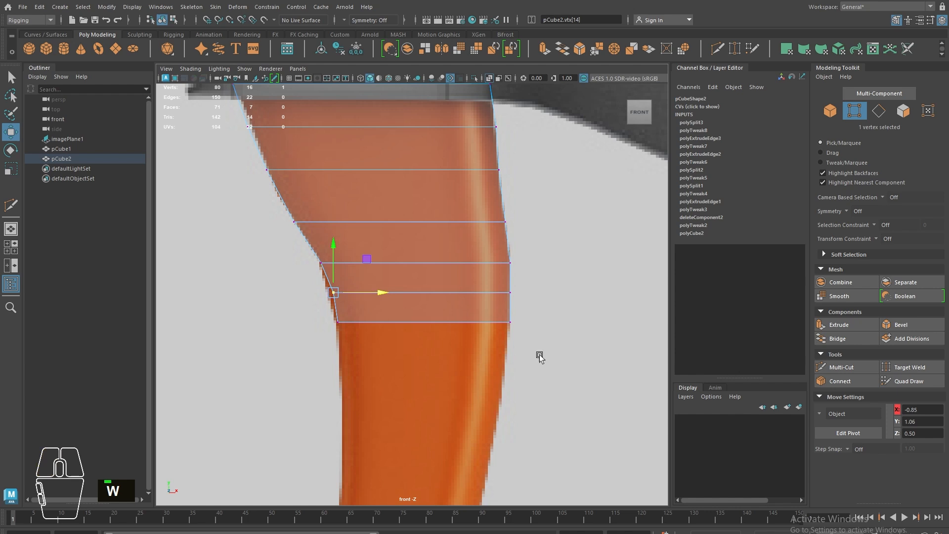
pyautogui.moveTo(283, 210); pyautogui.dragTo(344, 221)
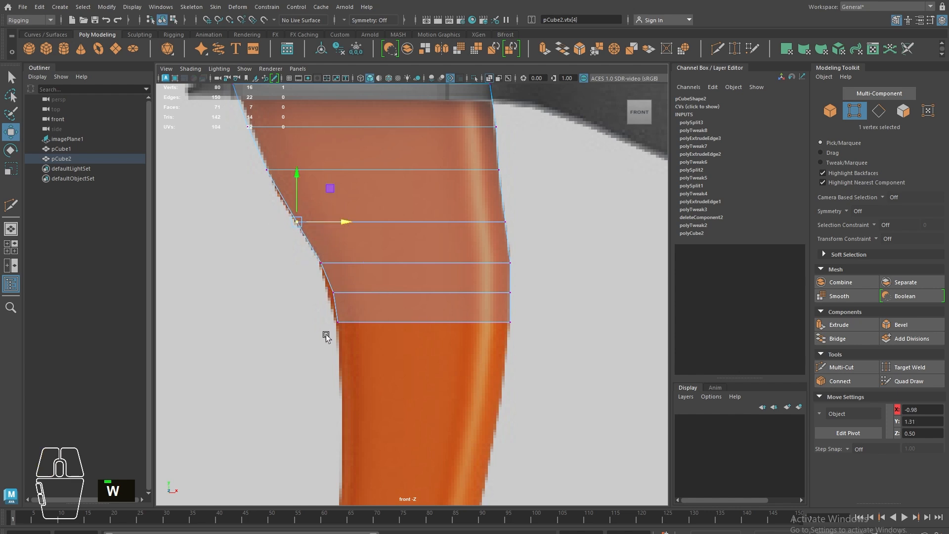
# Extrude the bottom edge of the handle plane down to Y 0.64.
pyautogui.moveTo(394, 321); pyautogui.dragTo(415, 186, button='right')
pyautogui.click(417, 295)
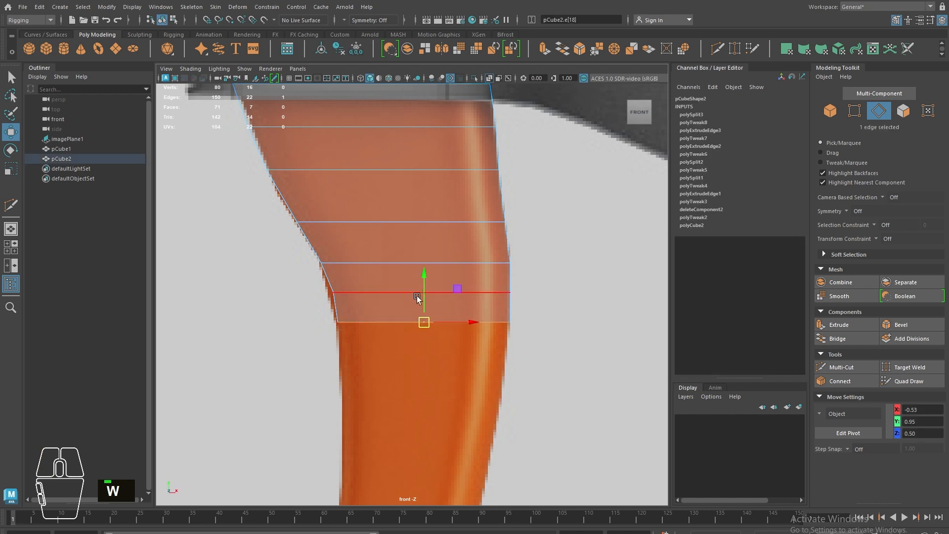
pyautogui.keyDown('shift'); pyautogui.click(417, 295); pyautogui.keyUp('shift')
pyautogui.hotkey('ctrl', 'z')
pyautogui.keyDown('shift'); pyautogui.moveTo(414, 301); pyautogui.dragTo(418, 365); pyautogui.keyUp('shift')
pyautogui.keyDown('alt'); pyautogui.moveTo(417, 365); pyautogui.dragTo(409, 266, button='middle'); pyautogui.keyUp('alt')
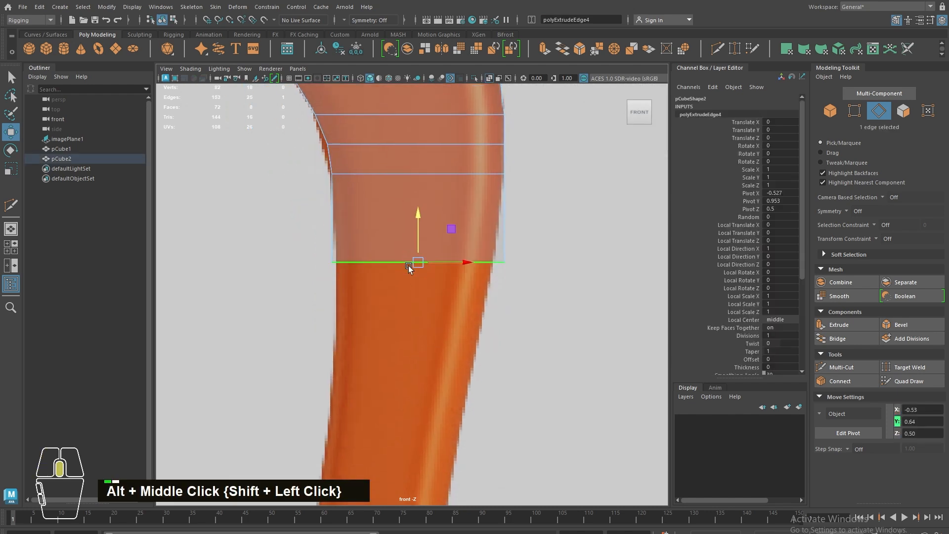
# Scale the Y 0.64 bottom edge narrower and align its left vertex with the handle's outline.
pyautogui.press('r')
pyautogui.moveTo(460, 263); pyautogui.dragTo(461, 259)
pyautogui.press('w')
pyautogui.moveTo(465, 260); pyautogui.dragTo(341, 209, button='right')
pyautogui.click(342, 262)
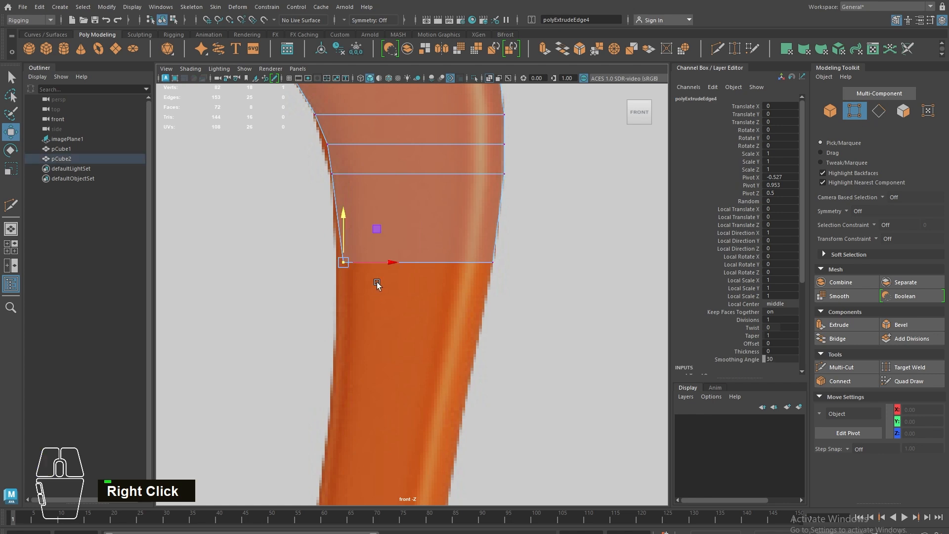
# Extrude the bottom edge of the handle plane down to Y 0.15.
pyautogui.moveTo(439, 240); pyautogui.dragTo(439, 212, button='right')
pyautogui.click(415, 263)
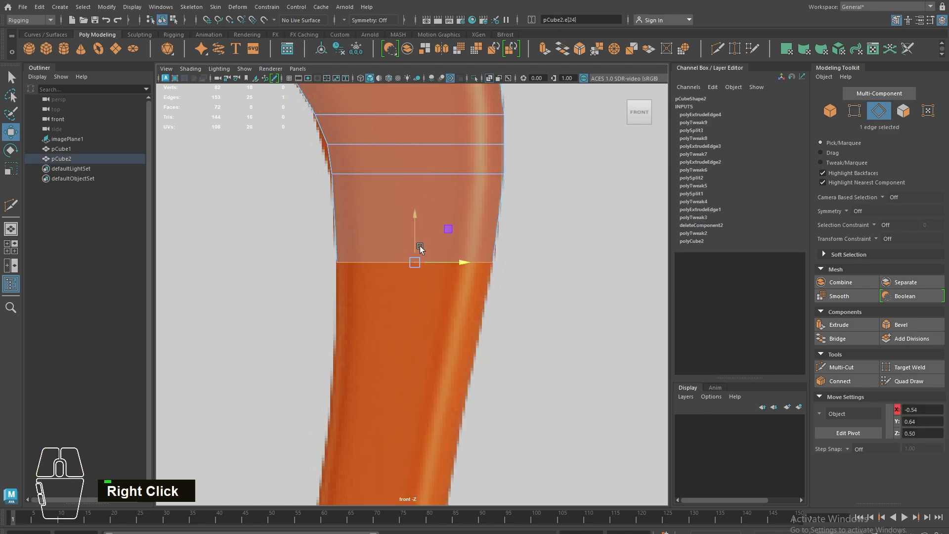
pyautogui.keyDown('shift'); pyautogui.moveTo(409, 225); pyautogui.dragTo(394, 386); pyautogui.keyUp('shift')
pyautogui.keyDown('alt'); pyautogui.moveTo(394, 386); pyautogui.dragTo(434, 259, button='middle'); pyautogui.keyUp('alt')
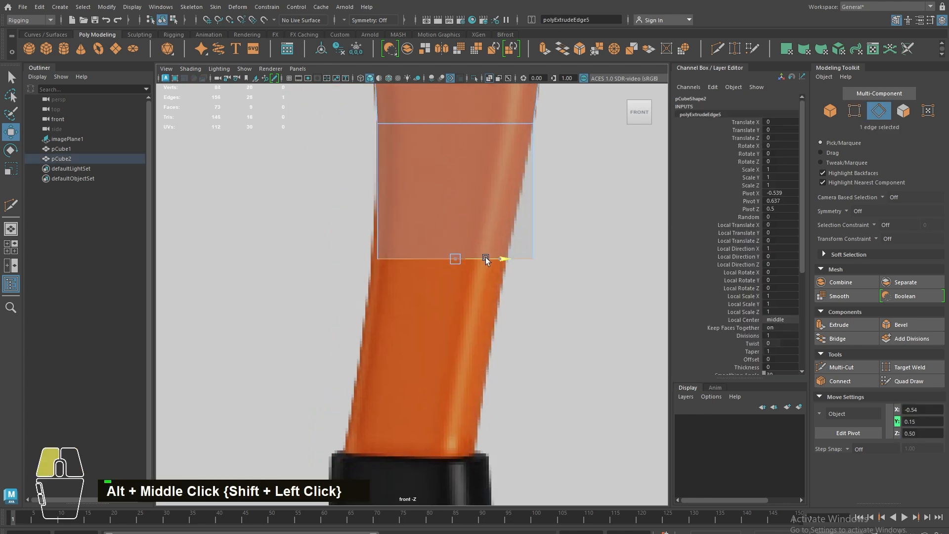
# Move the two vertices of the Y 0.15 bottom edge sideways onto the handle's outline.
pyautogui.moveTo(479, 260); pyautogui.dragTo(466, 208, button='right')
pyautogui.click(525, 259)
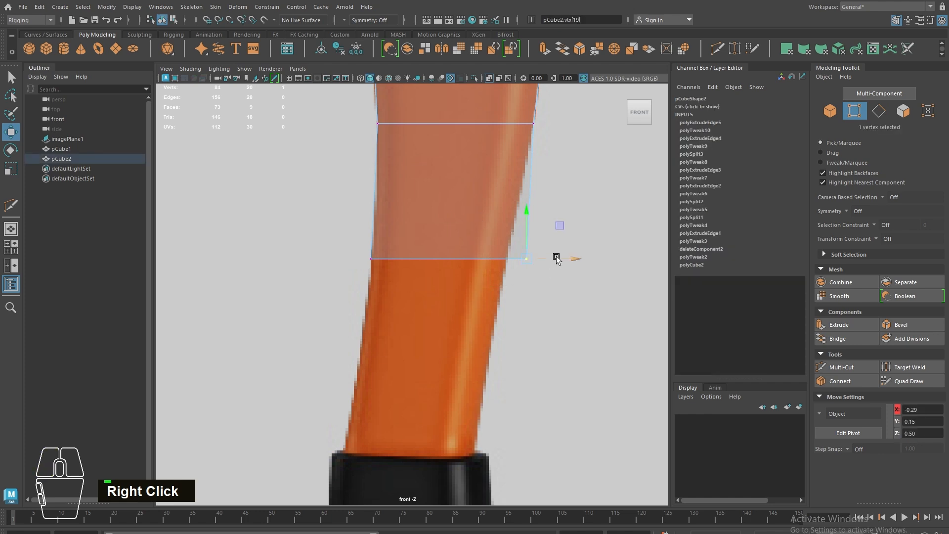
pyautogui.moveTo(555, 259); pyautogui.dragTo(541, 258)
# Extrude the bottom edge down to Y -0.27 and fit its width to the handle's outline.
pyautogui.moveTo(459, 235); pyautogui.dragTo(458, 208, button='right')
pyautogui.click(426, 223)
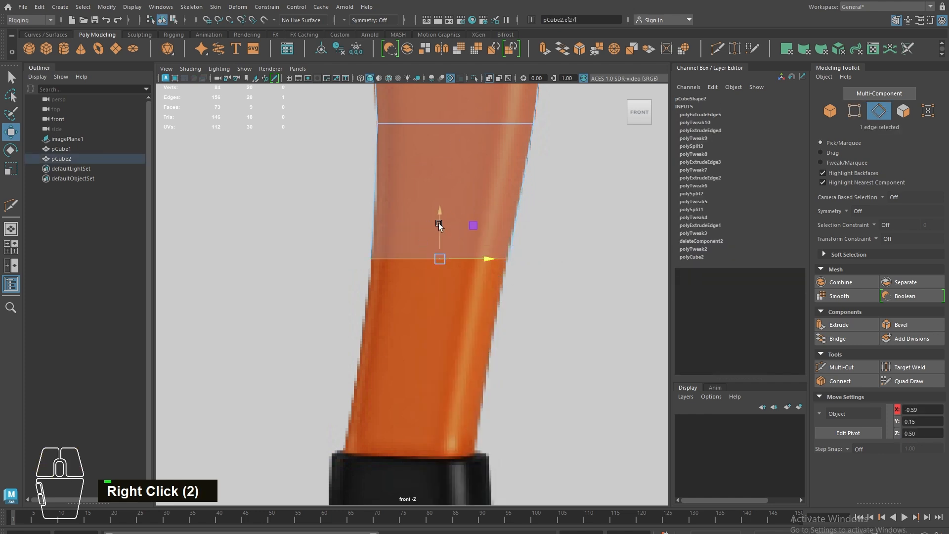
pyautogui.keyDown('shift'); pyautogui.moveTo(439, 226); pyautogui.dragTo(469, 379); pyautogui.keyUp('shift')
pyautogui.press('r')
pyautogui.press('w')
pyautogui.moveTo(425, 364); pyautogui.dragTo(341, 367, button='right')
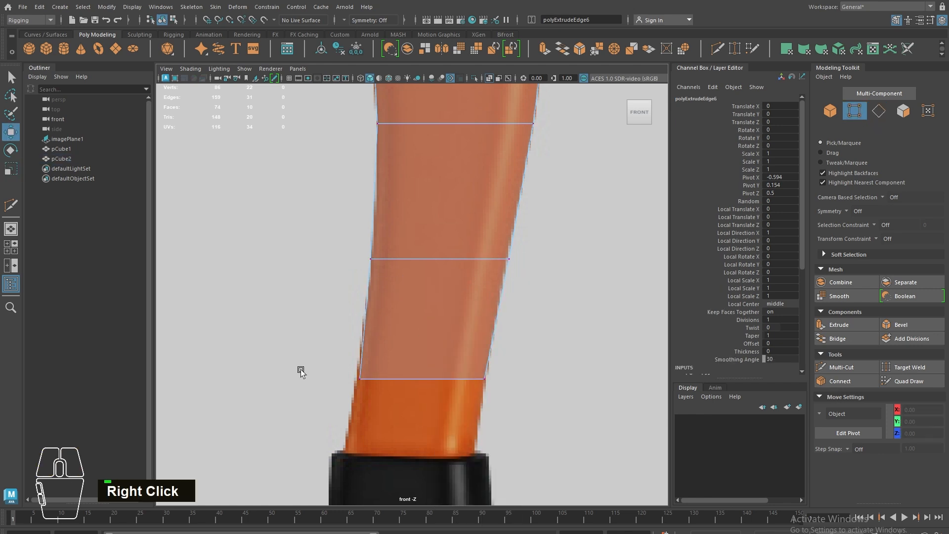
pyautogui.moveTo(300, 369); pyautogui.dragTo(387, 379)
# Extrude the bottom edge down to Y -0.54, where the orange handle meets the black grip.
pyautogui.moveTo(446, 333); pyautogui.dragTo(444, 311, button='right')
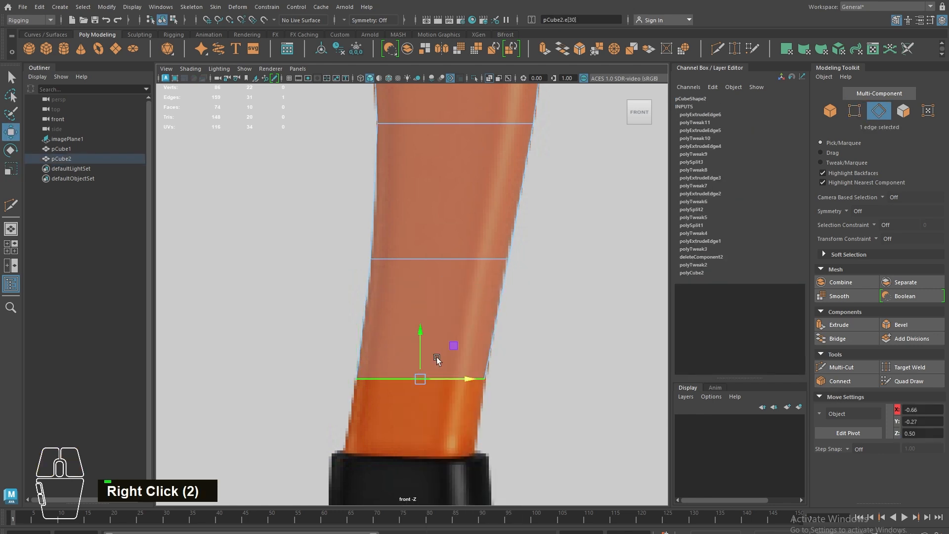
pyautogui.scroll(-2, 437, 358)
pyautogui.keyDown('alt'); pyautogui.moveTo(332, 346); pyautogui.dragTo(546, 499, button='right'); pyautogui.keyUp('alt')
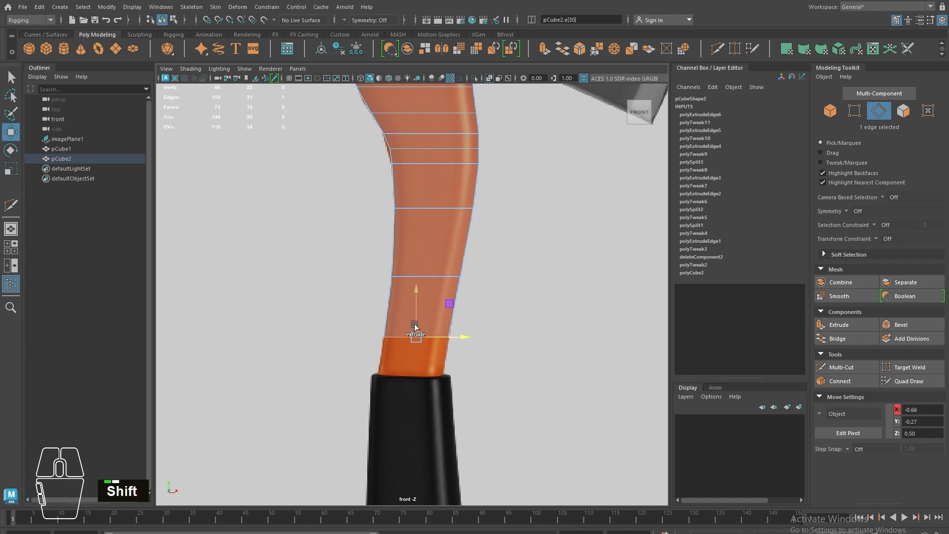
pyautogui.keyDown('shift'); pyautogui.moveTo(417, 328); pyautogui.dragTo(460, 377); pyautogui.keyUp('shift')
pyautogui.keyDown('alt'); pyautogui.moveTo(411, 357); pyautogui.dragTo(429, 257, button='middle'); pyautogui.keyUp('alt')
pyautogui.keyDown('shift'); pyautogui.click(415, 173); pyautogui.keyUp('shift')
pyautogui.hotkey('ctrl', 'z')
pyautogui.keyDown('alt'); pyautogui.moveTo(430, 257); pyautogui.dragTo(446, 381, button='right'); pyautogui.keyUp('alt')
pyautogui.keyDown('alt'); pyautogui.moveTo(372, 405); pyautogui.dragTo(426, 189, button='middle'); pyautogui.keyUp('alt')
pyautogui.keyDown('shift'); pyautogui.moveTo(461, 103); pyautogui.dragTo(457, 207); pyautogui.keyUp('shift')
pyautogui.keyDown('alt'); pyautogui.moveTo(458, 208); pyautogui.dragTo(452, 294, button='middle'); pyautogui.keyUp('alt')
pyautogui.hotkey('ctrl', 'z')
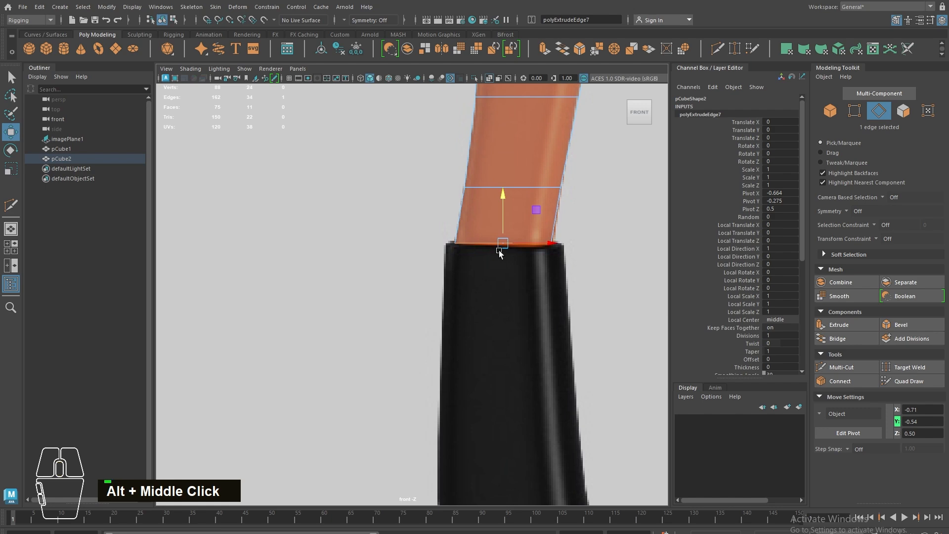
# Extract the lowest face of the handle as a separate object and select it.
pyautogui.rightClick(491, 225)
pyautogui.rightClick(470, 250)
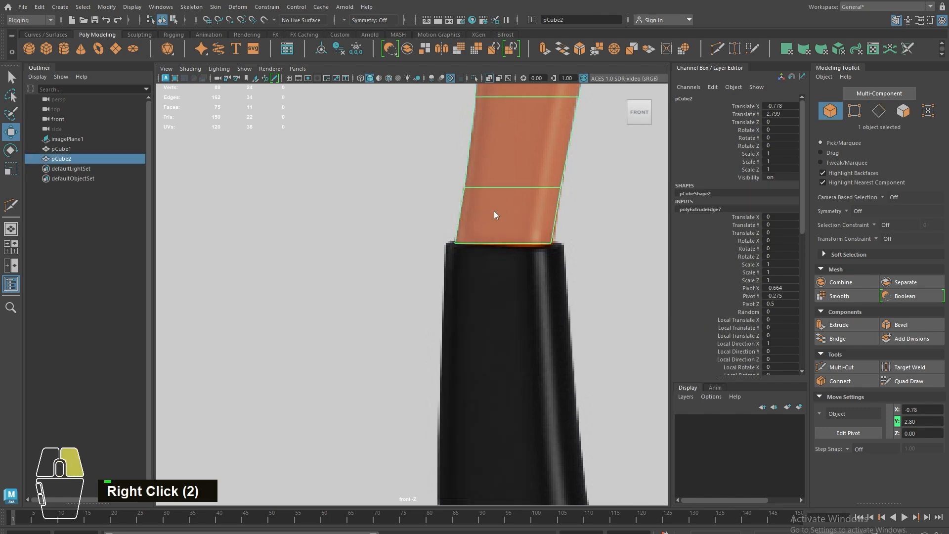
pyautogui.click(489, 207)
pyautogui.keyDown('shift'); pyautogui.moveTo(500, 200); pyautogui.dragTo(492, 379, button='right'); pyautogui.keyUp('shift')
pyautogui.doubleClick(479, 225)
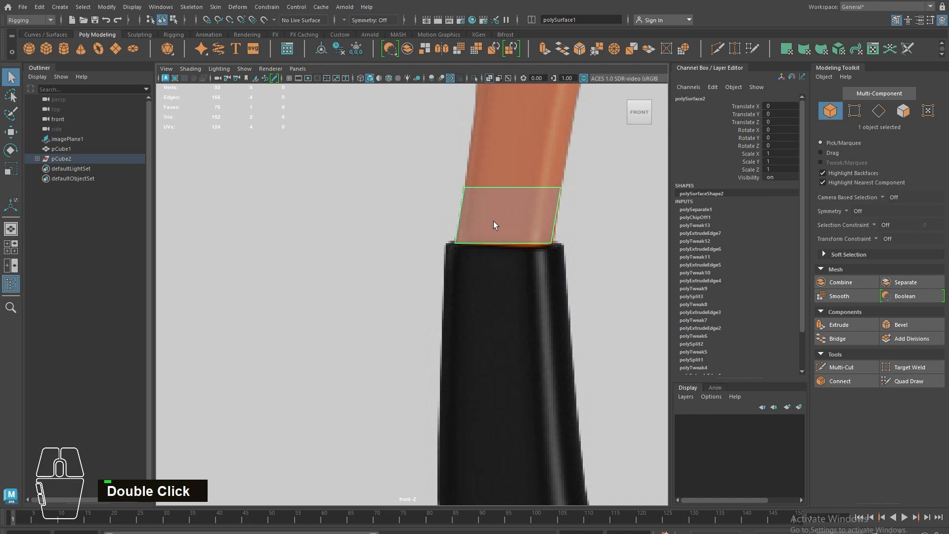
# Centre the extracted face's pivot and delete its history, with wireframe on shaded display turned on.
pyautogui.press('w')
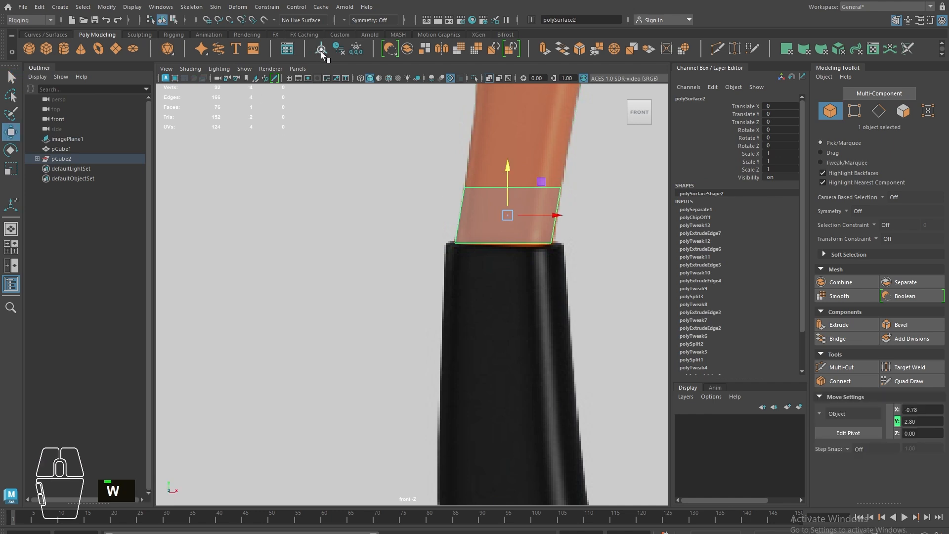
pyautogui.doubleClick(339, 48)
pyautogui.click(388, 79)
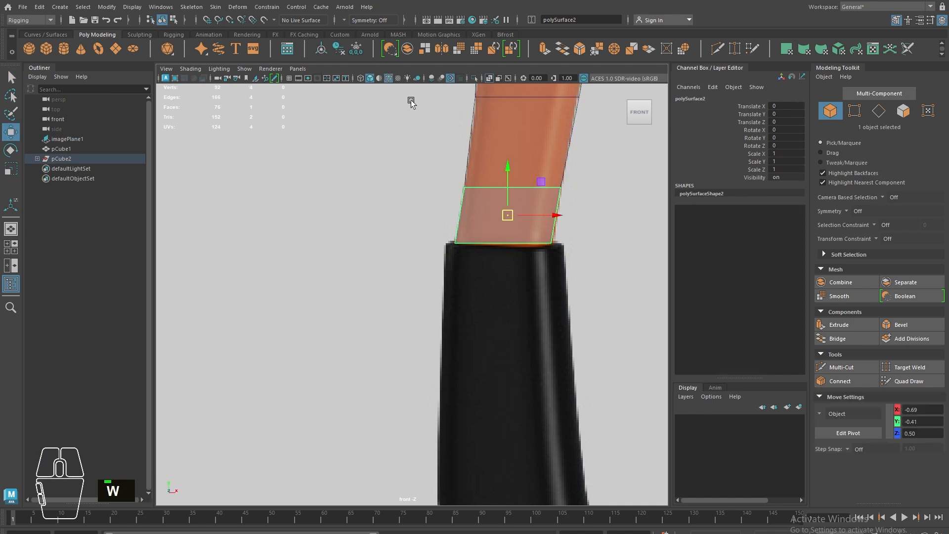
# Move the extracted face down onto the black grip to Translate Y -0.287 and scale both its sides to vertical.
pyautogui.moveTo(509, 170); pyautogui.dragTo(484, 233)
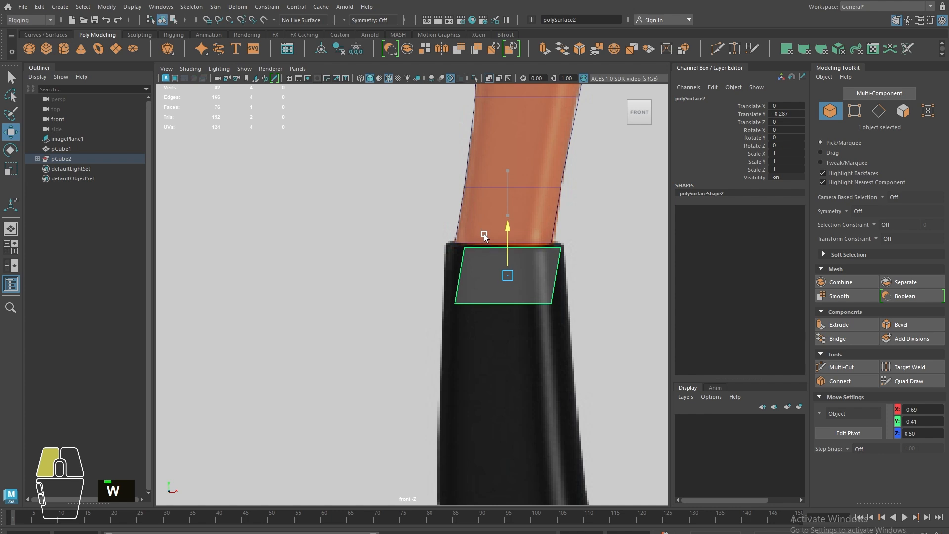
pyautogui.moveTo(493, 273); pyautogui.dragTo(399, 251, button='right')
pyautogui.moveTo(486, 344); pyautogui.dragTo(487, 344)
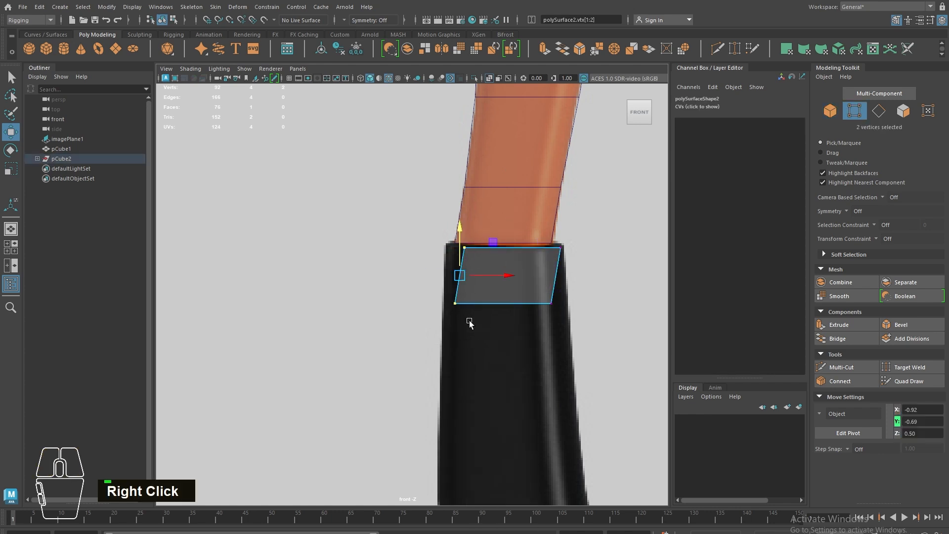
pyautogui.press('r')
pyautogui.moveTo(538, 224); pyautogui.dragTo(572, 360)
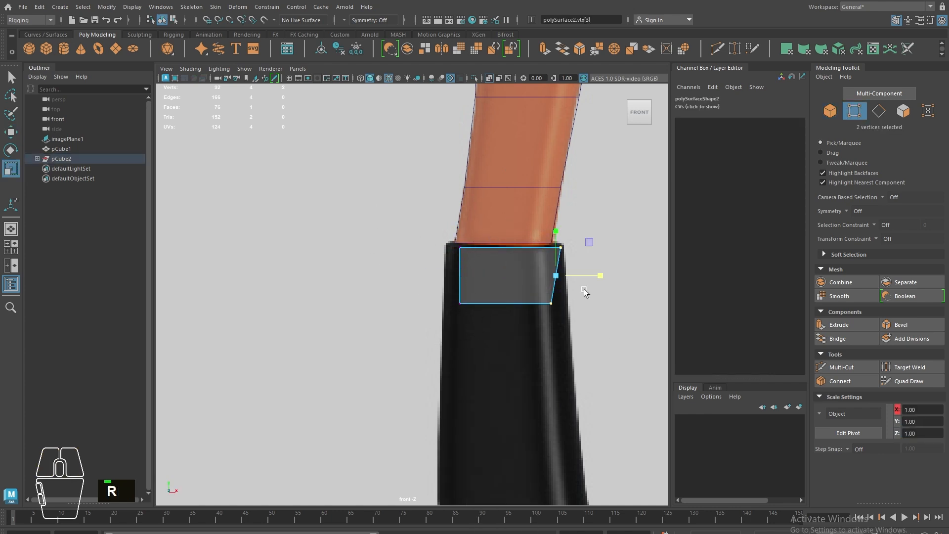
pyautogui.moveTo(600, 276)
pyautogui.mouseDown()
pyautogui.moveTo(499, 274)
pyautogui.moveTo(600, 278)
pyautogui.moveTo(593, 282)
pyautogui.mouseUp()
# Widen the extracted face by moving its left and right vertices out to the black grip's outline.
pyautogui.press('w')
pyautogui.moveTo(488, 341); pyautogui.dragTo(489, 343)
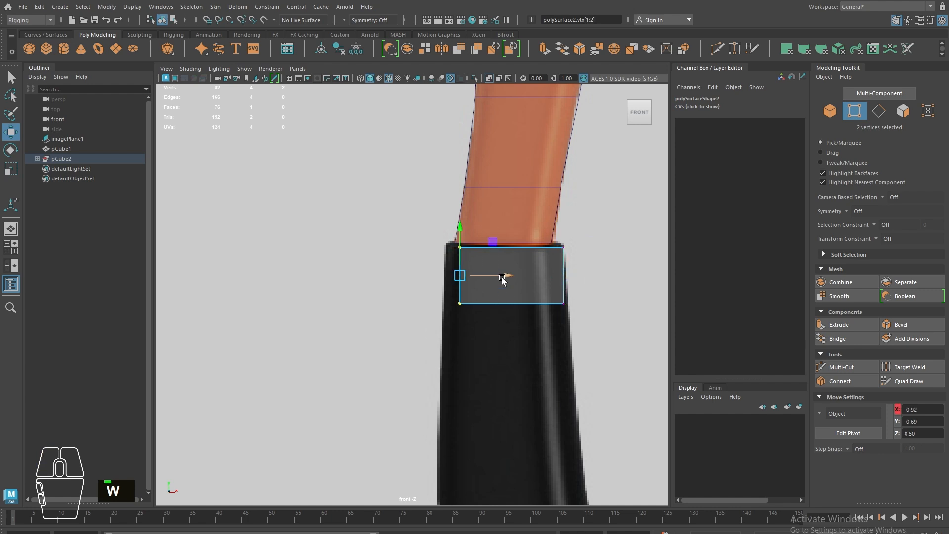
pyautogui.moveTo(500, 275); pyautogui.dragTo(488, 276)
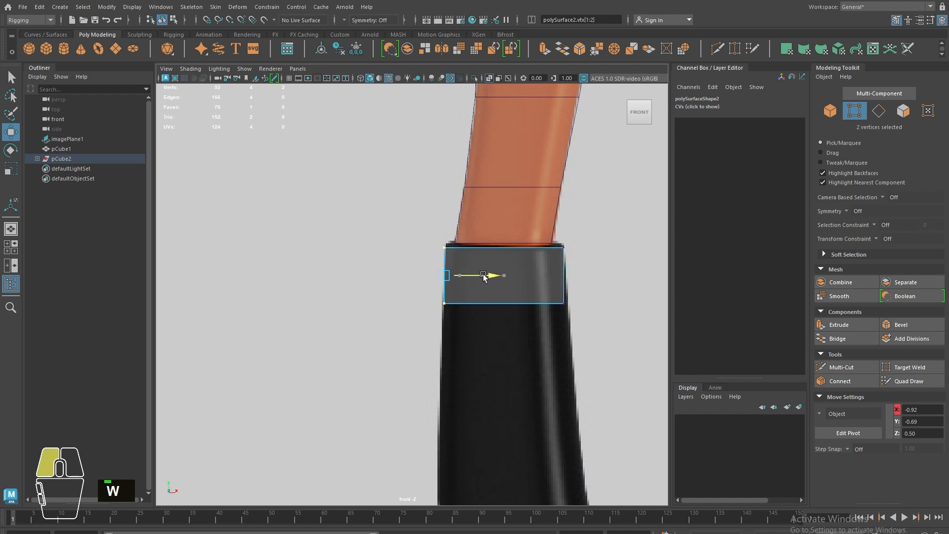
pyautogui.keyDown('alt'); pyautogui.moveTo(482, 277); pyautogui.dragTo(463, 215, button='middle'); pyautogui.keyUp('alt')
pyautogui.moveTo(395, 231); pyautogui.dragTo(557, 268)
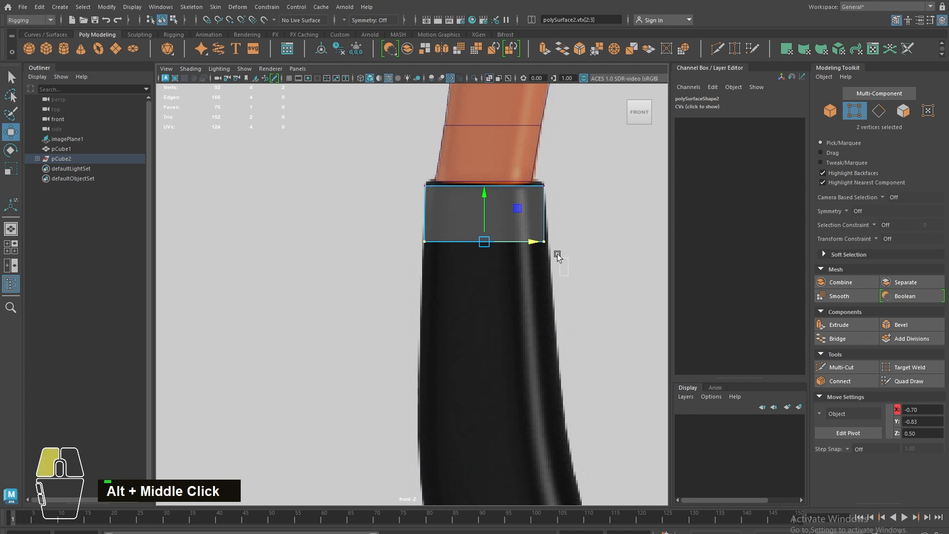
# Narrow the extracted grip face by moving its two right vertices inward.
pyautogui.moveTo(524, 219); pyautogui.dragTo(478, 221, button='right')
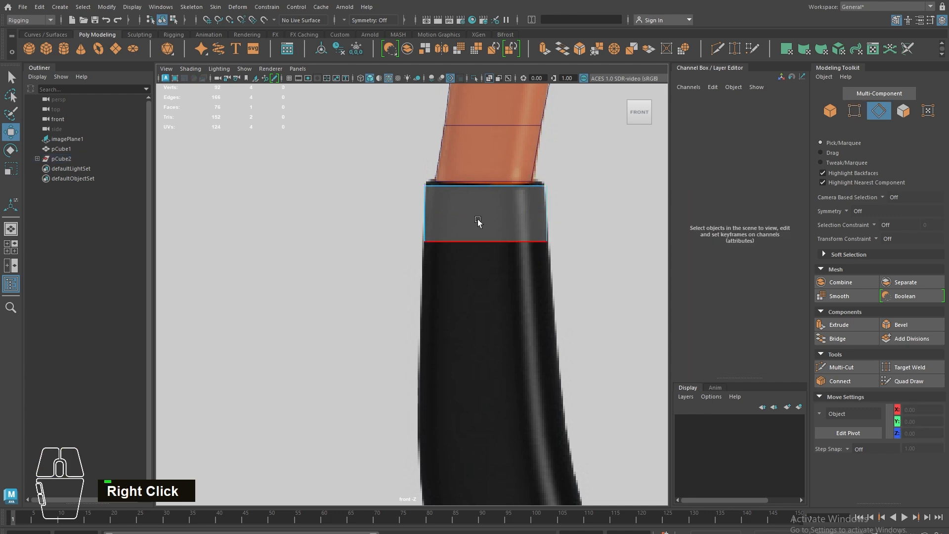
pyautogui.keyDown('alt'); pyautogui.moveTo(504, 211); pyautogui.dragTo(506, 201, button='middle'); pyautogui.keyUp('alt')
pyautogui.moveTo(506, 202); pyautogui.dragTo(474, 201, button='right')
pyautogui.moveTo(534, 161); pyautogui.dragTo(572, 243)
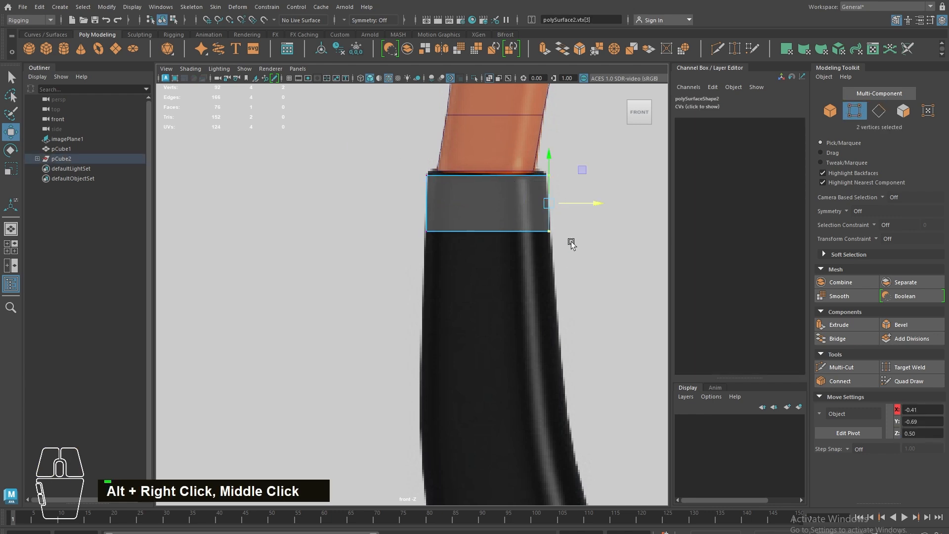
pyautogui.moveTo(578, 205); pyautogui.dragTo(565, 206)
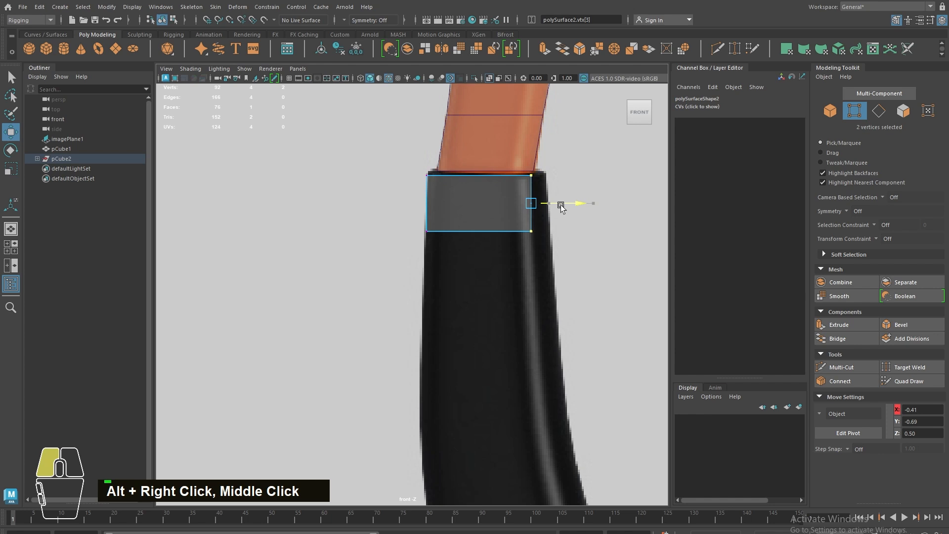
# Delete the separate grip face and extrude the handle's lowest edge down over the black grip to about Y -1.05.
pyautogui.moveTo(494, 203); pyautogui.dragTo(495, 213, button='right')
pyautogui.press('Delete')
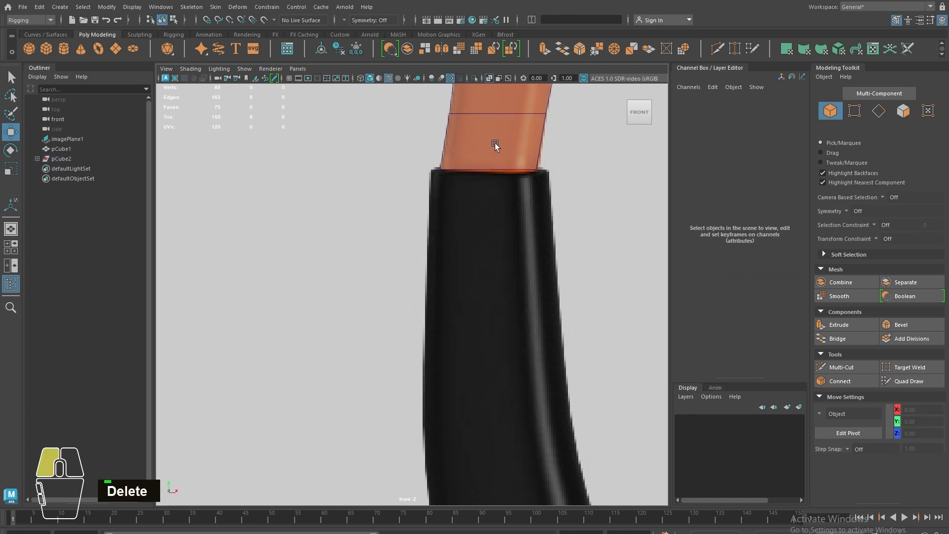
pyautogui.click(495, 143)
pyautogui.rightClick(496, 143)
pyautogui.moveTo(488, 162); pyautogui.dragTo(489, 135, button='right')
pyautogui.click(473, 170)
pyautogui.press('w')
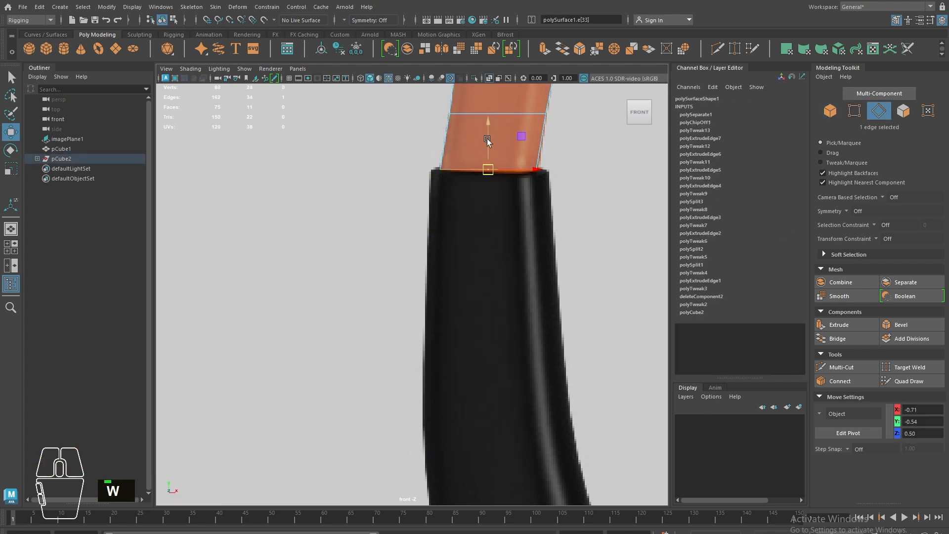
pyautogui.keyDown('shift'); pyautogui.moveTo(488, 141); pyautogui.dragTo(488, 242); pyautogui.keyUp('shift')
# Move the new face's left vertices out to the grip's outline, the lower to X -1.01 and the upper to X -0.94.
pyautogui.keyDown('alt'); pyautogui.moveTo(506, 273); pyautogui.dragTo(530, 270, button='middle'); pyautogui.keyUp('alt')
pyautogui.moveTo(542, 261); pyautogui.dragTo(417, 144, button='right')
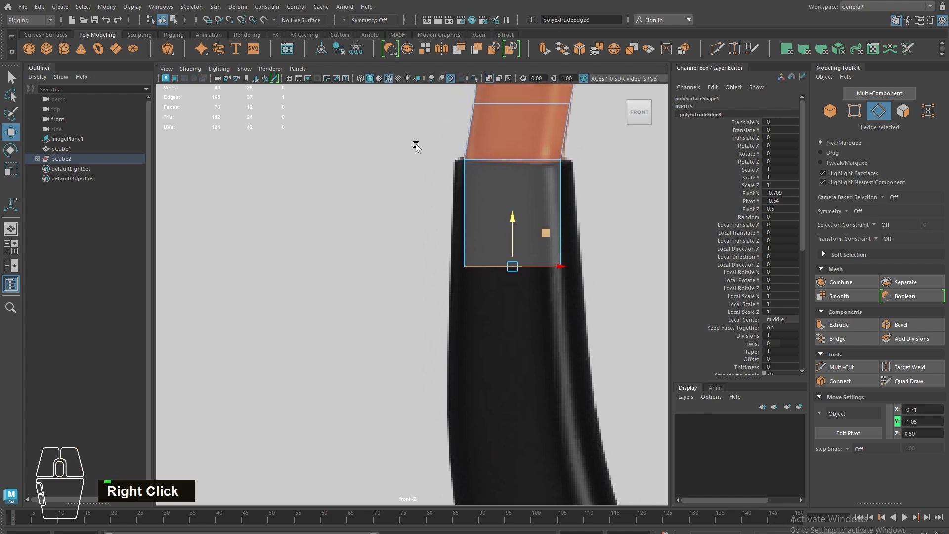
pyautogui.click(563, 270)
pyautogui.moveTo(588, 267); pyautogui.dragTo(586, 268)
pyautogui.hotkey('ctrl', 'z')
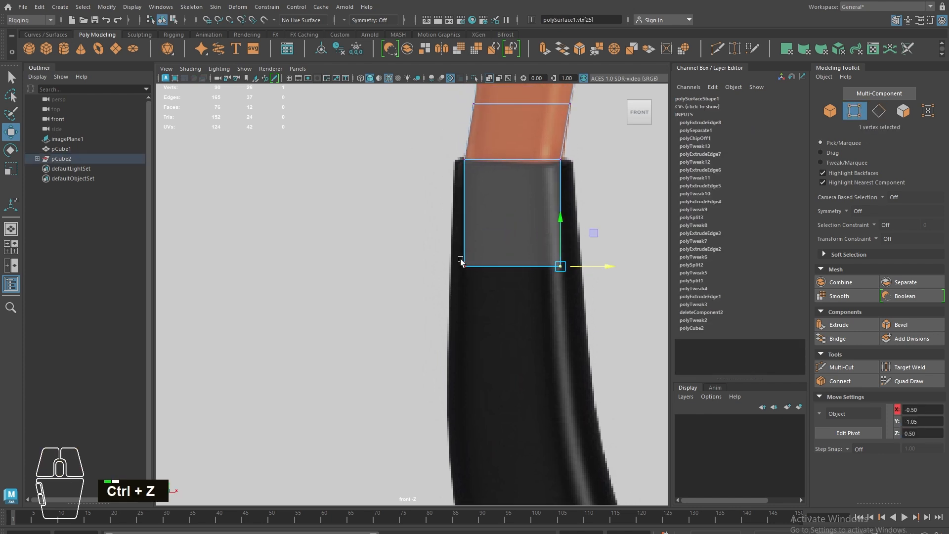
pyautogui.moveTo(502, 266); pyautogui.dragTo(489, 268)
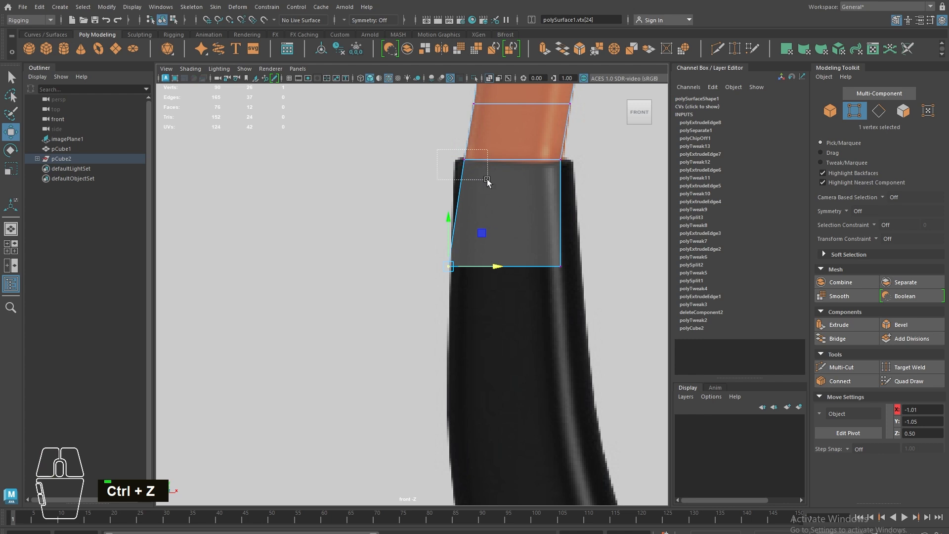
pyautogui.moveTo(487, 181); pyautogui.dragTo(488, 179)
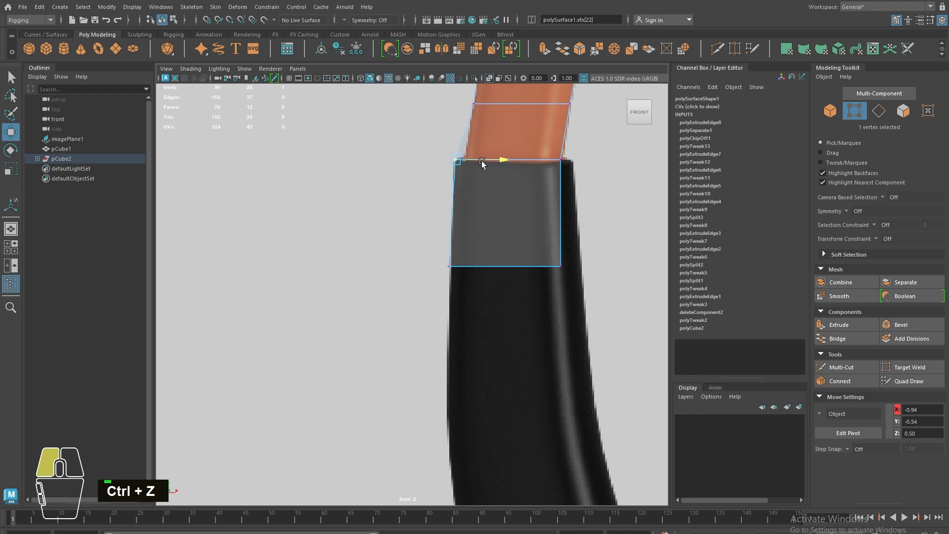
# Extrude the grip's lowest edge down to about Y -1.60 and move its right vertex outward along the curve.
pyautogui.keyDown('alt'); pyautogui.moveTo(500, 216); pyautogui.dragTo(474, 208, button='middle'); pyautogui.keyUp('alt')
pyautogui.rightClick(500, 236)
pyautogui.click(494, 239)
pyautogui.keyDown('shift'); pyautogui.moveTo(456, 99); pyautogui.dragTo(451, 212); pyautogui.keyUp('shift')
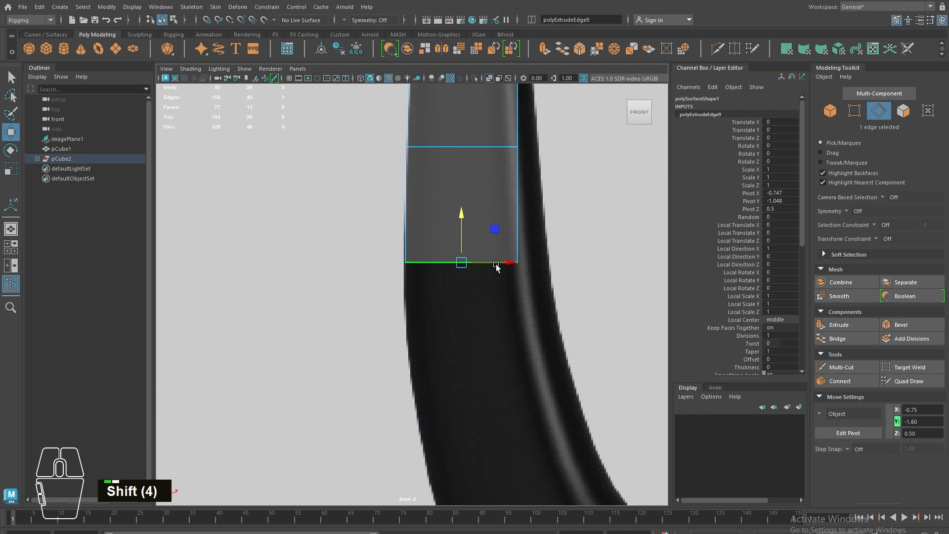
pyautogui.moveTo(494, 229); pyautogui.dragTo(465, 228, button='right')
pyautogui.moveTo(500, 241); pyautogui.dragTo(536, 264)
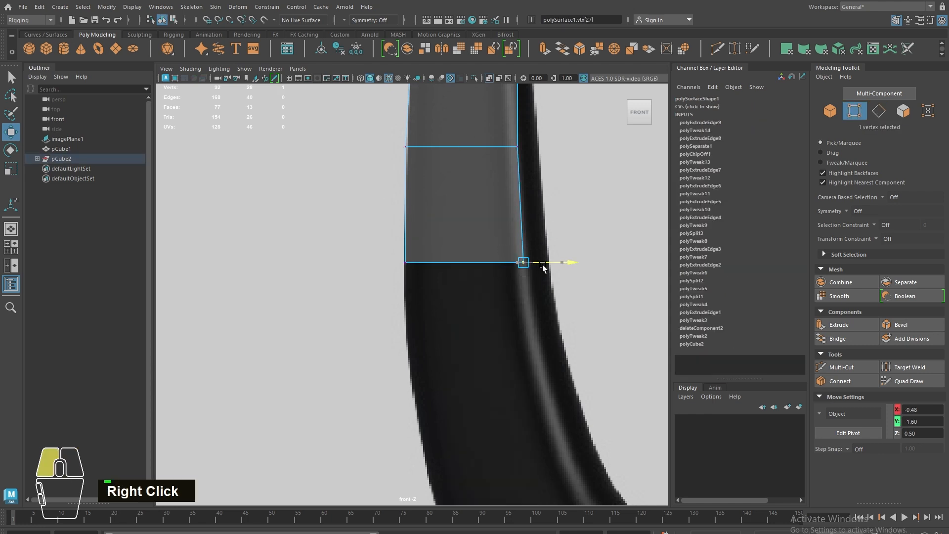
pyautogui.moveTo(401, 233); pyautogui.dragTo(424, 263)
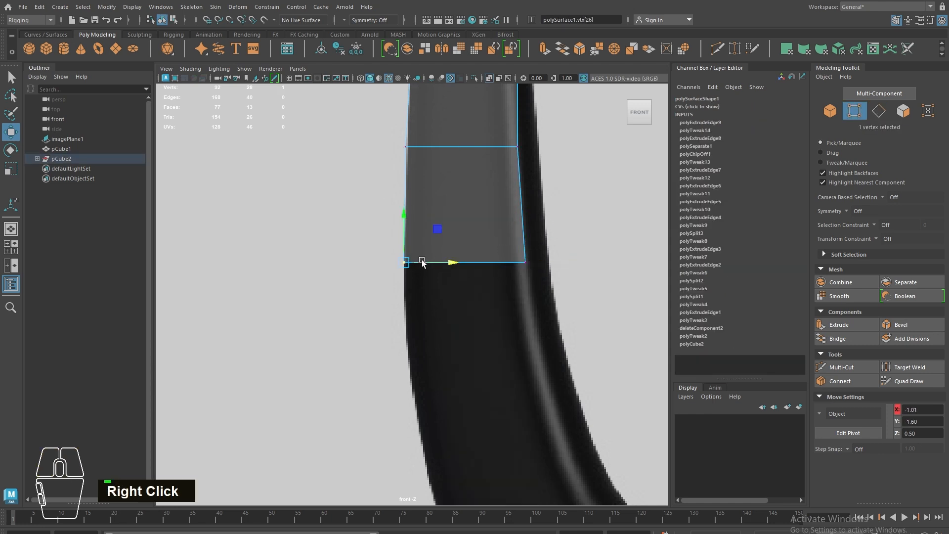
# Extrude the lowest edge down to about Y -2.02 and align its left vertex with the outline at about X -0.98.
pyautogui.moveTo(422, 262); pyautogui.dragTo(422, 233, button='right')
pyautogui.keyDown('alt'); pyautogui.moveTo(477, 367); pyautogui.dragTo(448, 260, button='middle'); pyautogui.keyUp('alt')
pyautogui.keyDown('shift'); pyautogui.moveTo(439, 136); pyautogui.dragTo(484, 296); pyautogui.keyUp('shift')
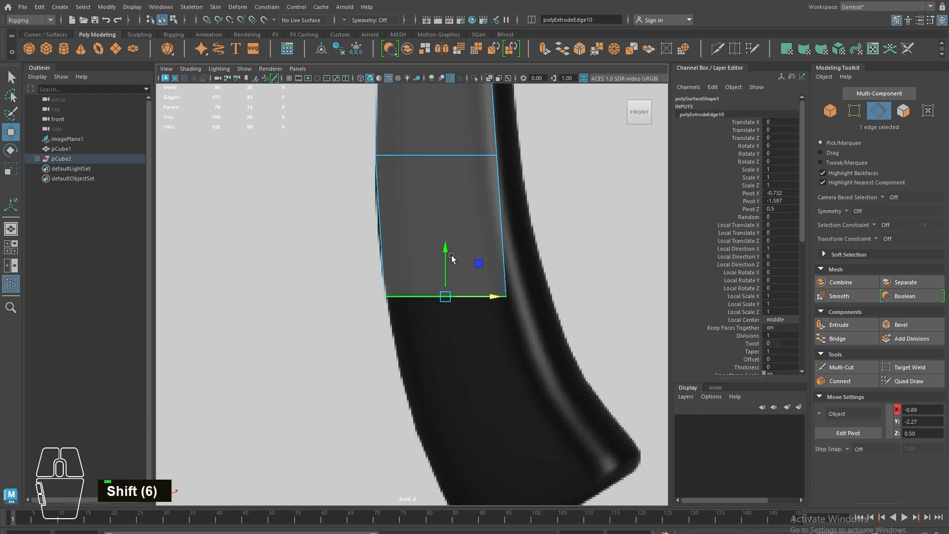
pyautogui.moveTo(439, 250); pyautogui.dragTo(438, 198)
pyautogui.moveTo(449, 215); pyautogui.dragTo(381, 208, button='right')
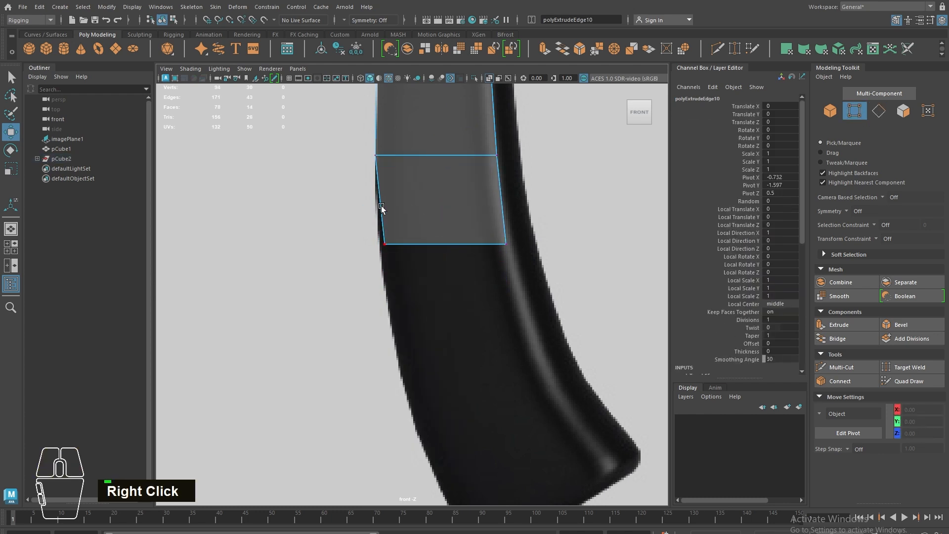
pyautogui.moveTo(436, 279); pyautogui.dragTo(432, 247)
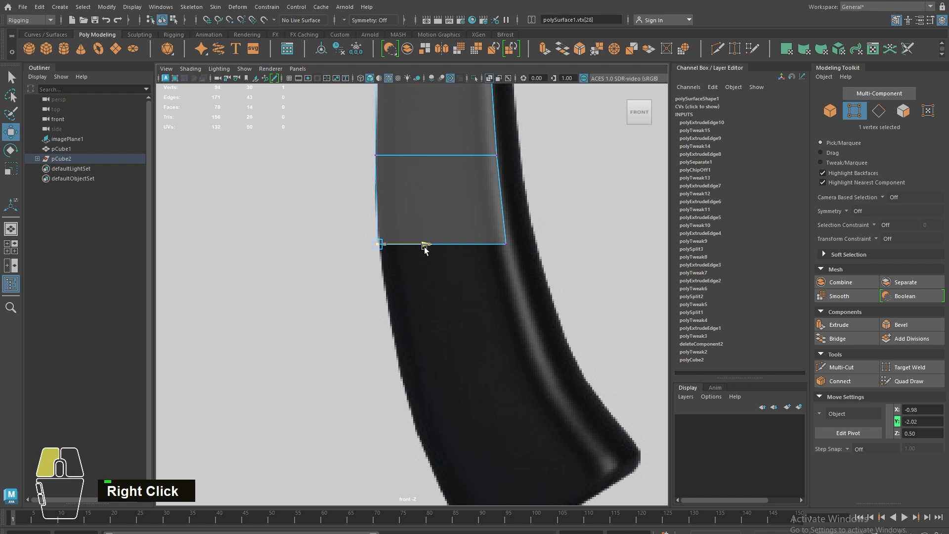
# Extrude another grip segment down to about Y -2.46, shift it along the bend and move its right vertex to X -0.30.
pyautogui.moveTo(424, 249); pyautogui.dragTo(423, 178, button='right')
pyautogui.keyDown('shift'); pyautogui.moveTo(443, 206); pyautogui.dragTo(443, 299); pyautogui.keyUp('shift')
pyautogui.moveTo(487, 335); pyautogui.dragTo(501, 336)
pyautogui.moveTo(504, 337); pyautogui.dragTo(504, 306, button='right')
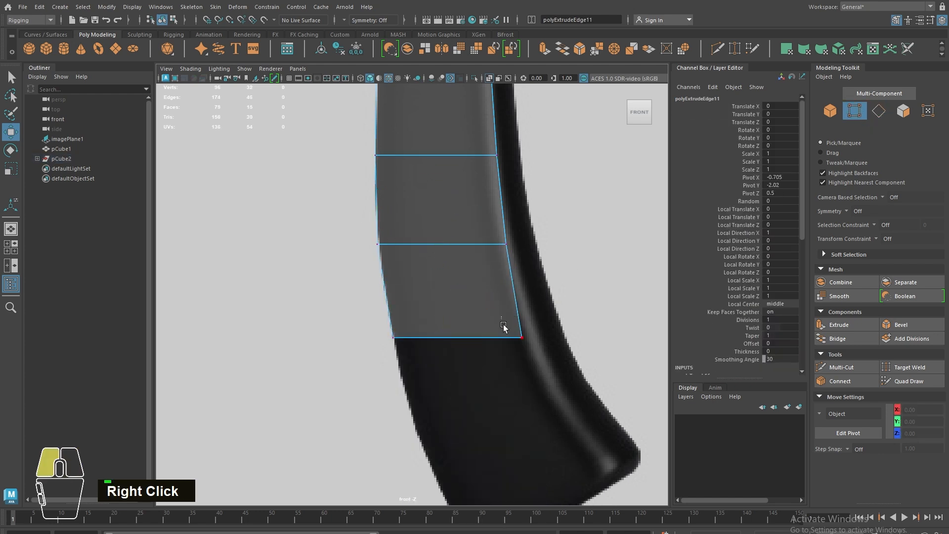
pyautogui.click(522, 338)
pyautogui.moveTo(550, 338); pyautogui.dragTo(554, 337)
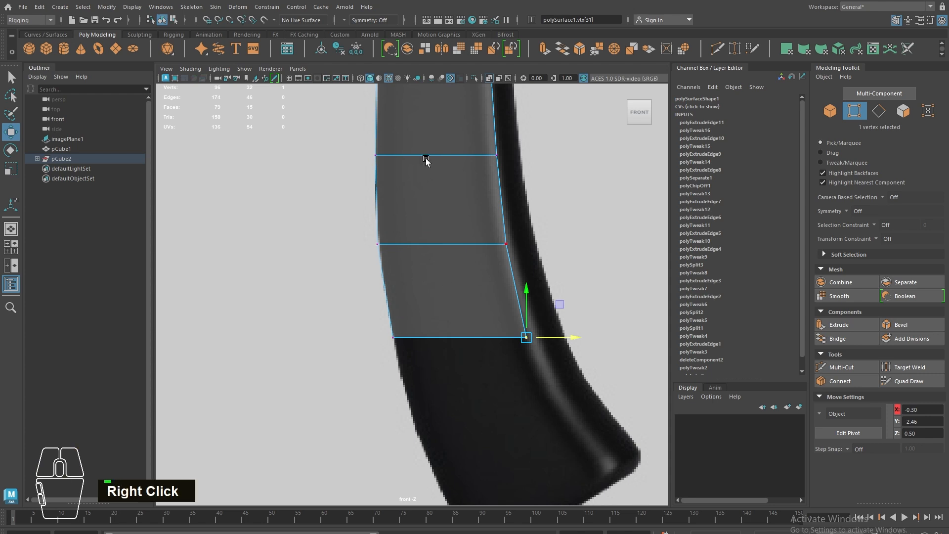
# Extrude the lowest edge down to about Y -2.92, shift it along the bend and fit its left vertex to the outline.
pyautogui.moveTo(426, 193); pyautogui.dragTo(426, 159, button='right')
pyautogui.click(464, 338)
pyautogui.keyDown('alt'); pyautogui.moveTo(466, 359); pyautogui.dragTo(433, 253, button='middle'); pyautogui.keyUp('alt')
pyautogui.keyDown('shift'); pyautogui.moveTo(428, 194); pyautogui.dragTo(441, 290); pyautogui.keyUp('shift')
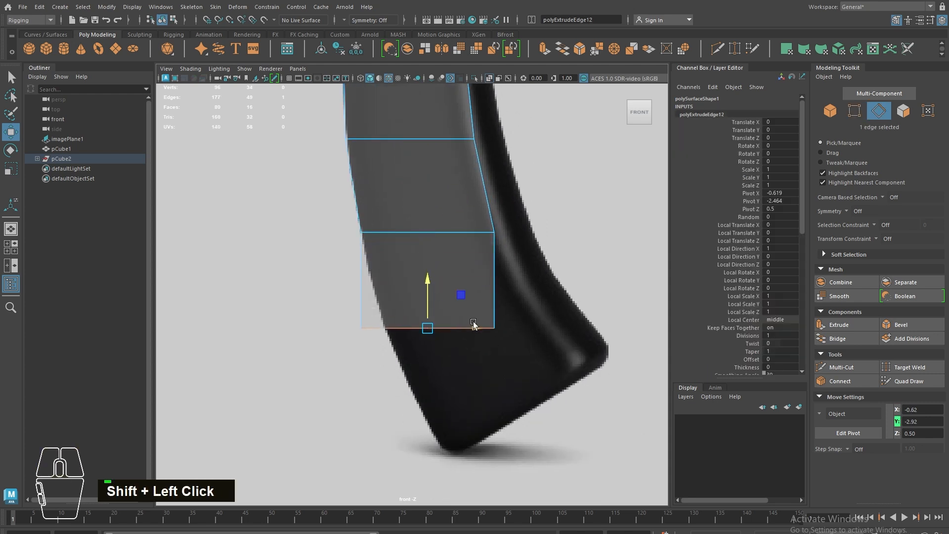
pyautogui.moveTo(473, 328); pyautogui.dragTo(519, 328)
pyautogui.moveTo(420, 285); pyautogui.dragTo(364, 284, button='right')
pyautogui.moveTo(378, 310); pyautogui.dragTo(439, 329)
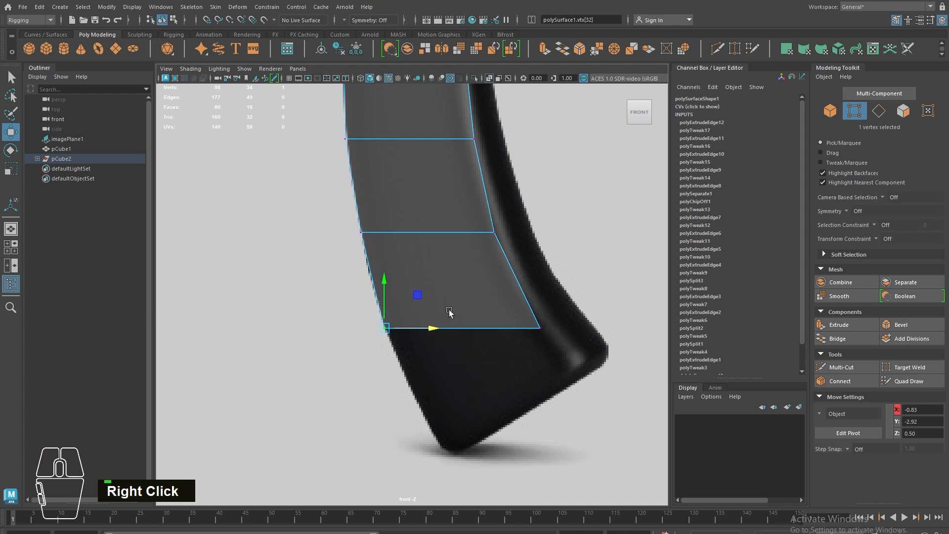
# Extrude the lowest edge down to about Y -3.22, shift it sideways and rotate it toward the grip's slanted end.
pyautogui.moveTo(547, 401); pyautogui.dragTo(346, 299)
pyautogui.press('r')
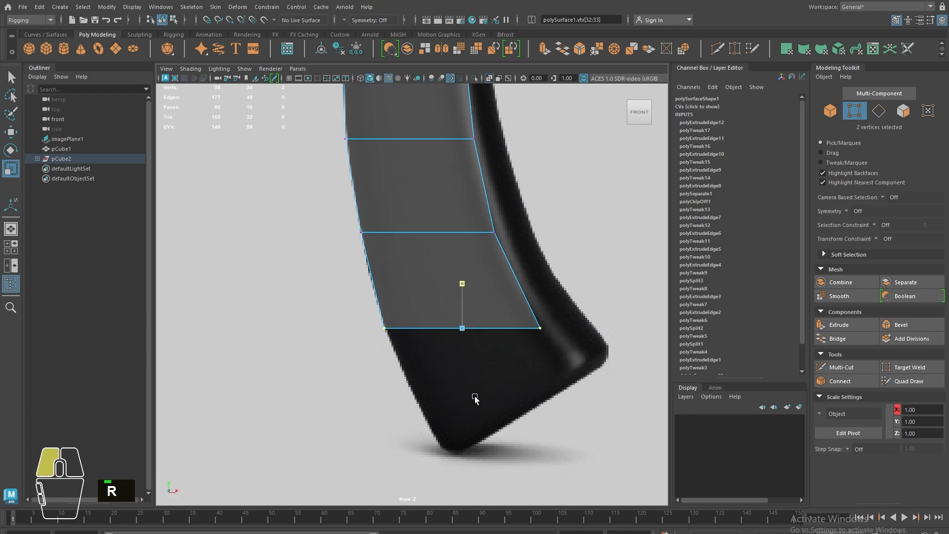
pyautogui.moveTo(424, 302); pyautogui.dragTo(415, 271, button='right')
pyautogui.moveTo(435, 325); pyautogui.dragTo(414, 165, button='right')
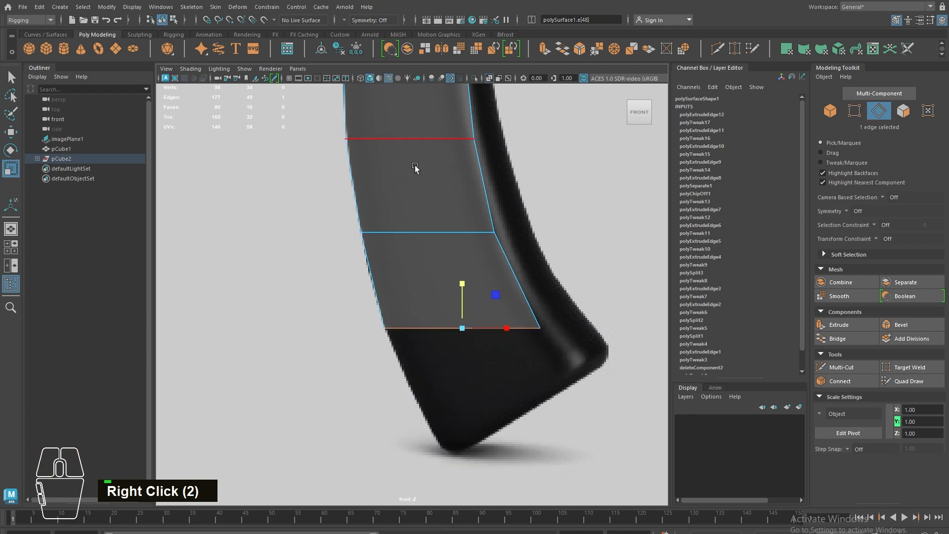
pyautogui.press('w')
pyautogui.keyDown('shift'); pyautogui.moveTo(462, 298); pyautogui.dragTo(463, 361); pyautogui.keyUp('shift')
pyautogui.moveTo(500, 390); pyautogui.dragTo(541, 392)
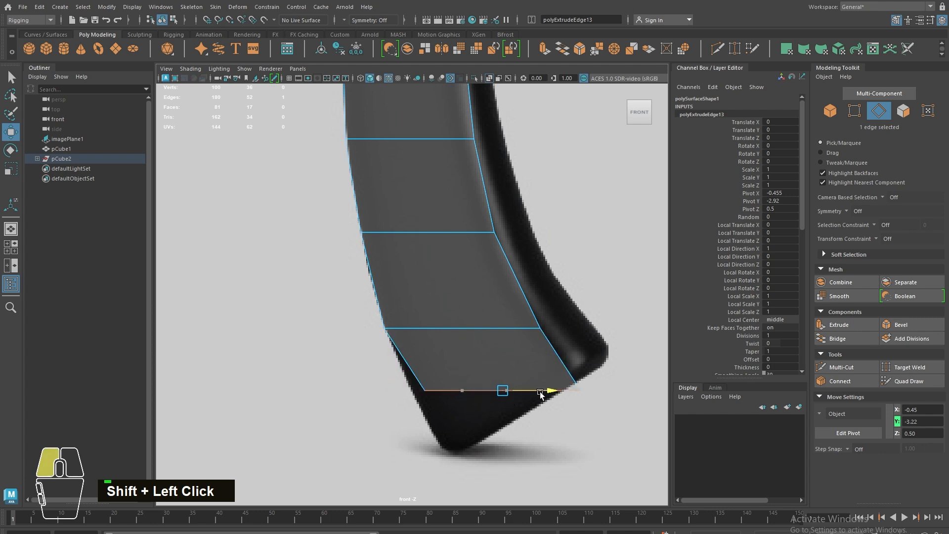
pyautogui.keyDown('alt'); pyautogui.moveTo(534, 390); pyautogui.dragTo(470, 303, button='middle'); pyautogui.keyUp('alt')
pyautogui.press('e')
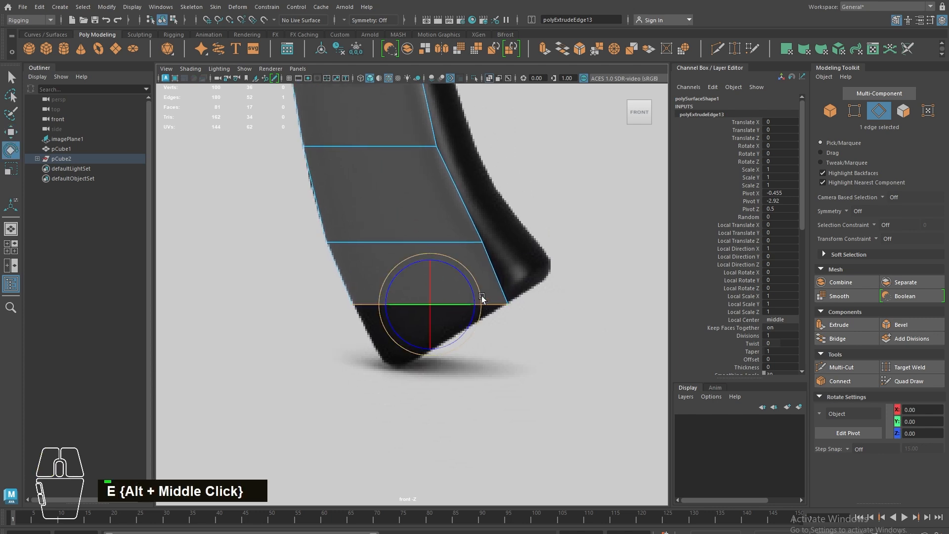
pyautogui.moveTo(483, 301); pyautogui.dragTo(485, 269)
# Rotate the two cross edges above the lowest one with edge sliding so they follow the grip's bend.
pyautogui.doubleClick(400, 241)
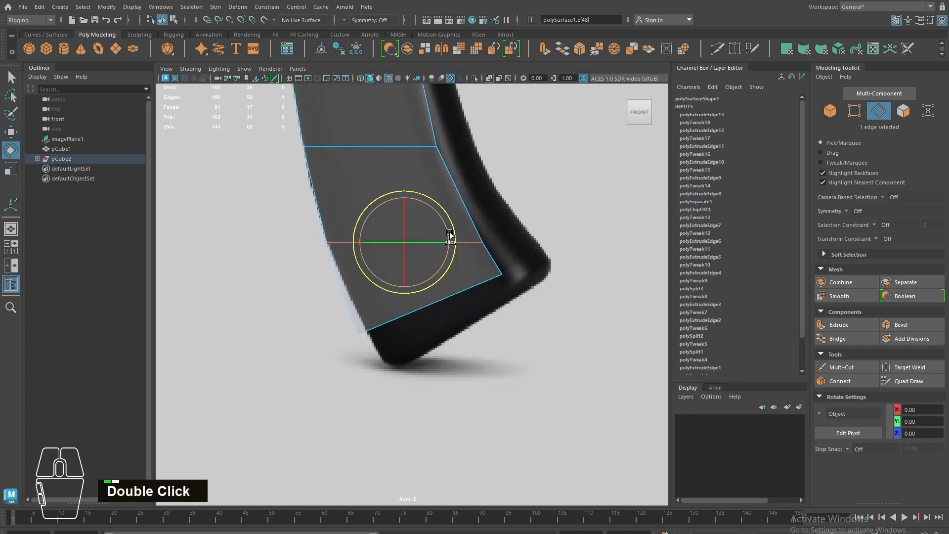
pyautogui.keyDown('ctrl'); pyautogui.keyDown('shift'); pyautogui.moveTo(450, 234); pyautogui.dragTo(384, 158); pyautogui.keyUp('shift'); pyautogui.keyUp('ctrl')
pyautogui.press('w')
pyautogui.doubleClick(384, 147)
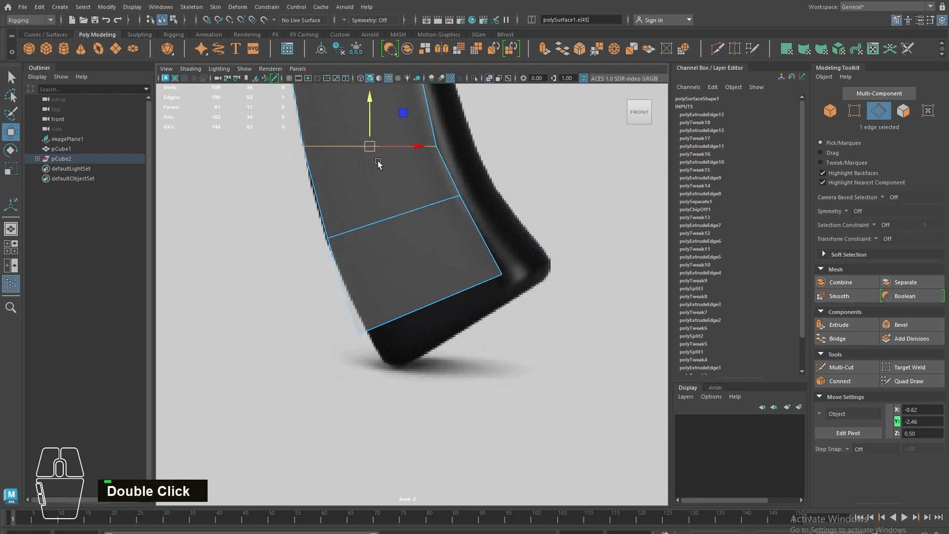
pyautogui.keyDown('alt'); pyautogui.moveTo(429, 187); pyautogui.dragTo(446, 268, button='middle'); pyautogui.keyUp('alt')
pyautogui.press('w')
pyautogui.press('e')
pyautogui.keyDown('ctrl'); pyautogui.keyDown('shift'); pyautogui.moveTo(437, 225); pyautogui.dragTo(440, 198); pyautogui.keyUp('shift'); pyautogui.keyUp('ctrl')
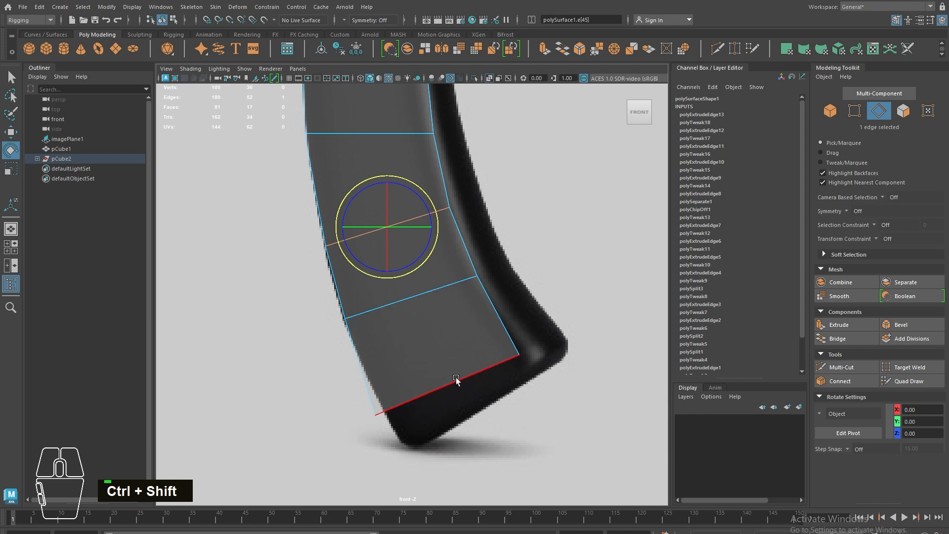
# Move the lowest edge's left vertex onto the outline and raise its right vertex so the edge parallels the slanted end.
pyautogui.moveTo(453, 326); pyautogui.dragTo(420, 325, button='right')
pyautogui.click(519, 354)
pyautogui.press('w')
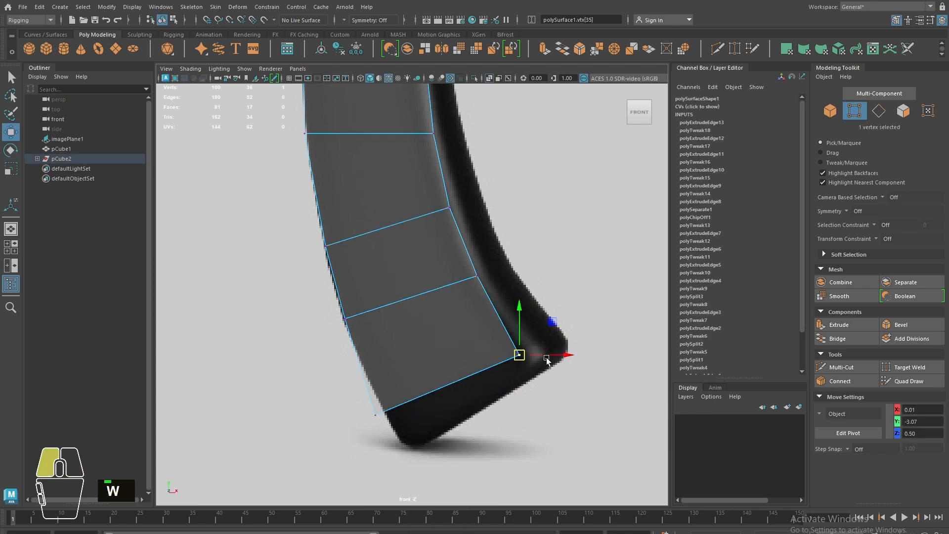
pyautogui.click(546, 358)
pyautogui.hotkey('ctrl', 'z')
pyautogui.moveTo(542, 355); pyautogui.dragTo(570, 345)
pyautogui.moveTo(336, 383); pyautogui.dragTo(409, 415)
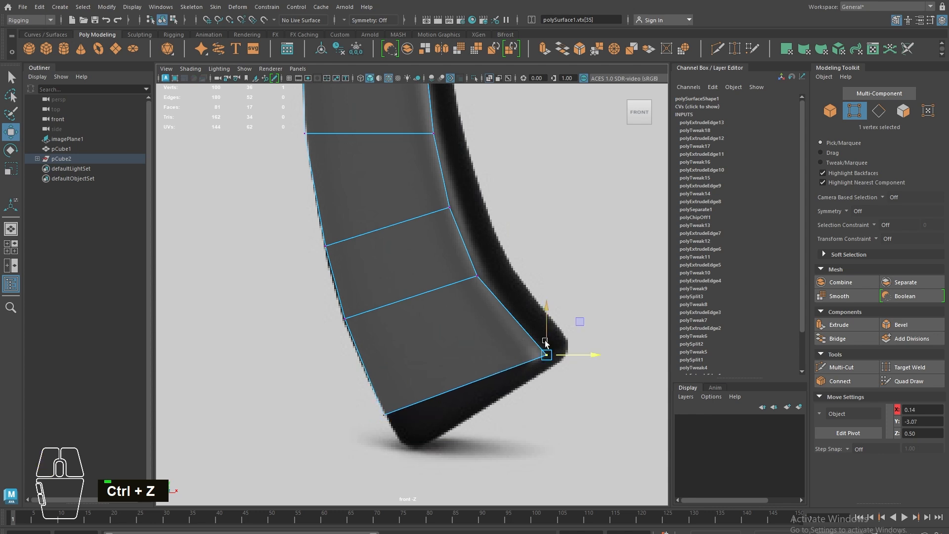
pyautogui.hotkey('ctrl', 'z')
pyautogui.hotkey('ctrl', 'z')
pyautogui.hotkey('ctrl', 'z')
# Set the move axis to Component and extrude the lowest edge perpendicularly to the grip's slanted end.
pyautogui.rightClick(427, 299)
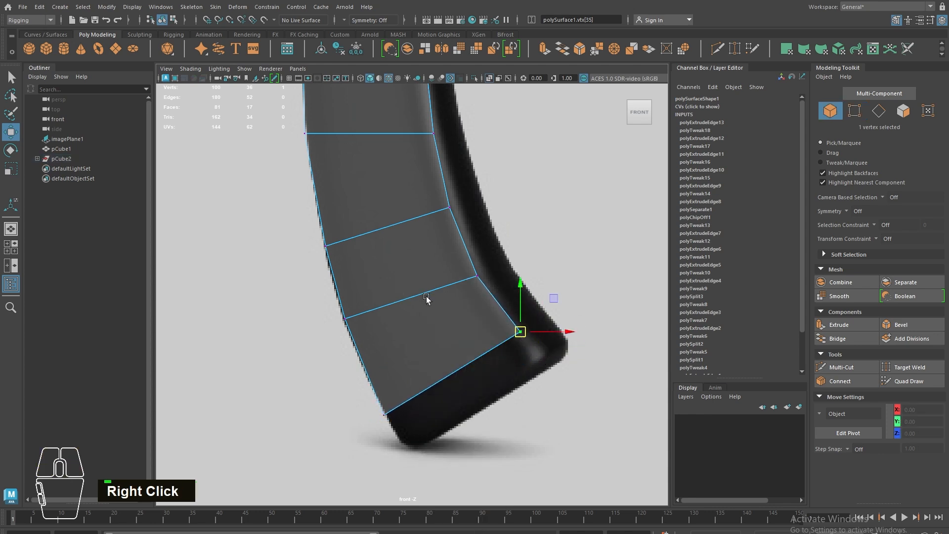
pyautogui.moveTo(454, 339); pyautogui.dragTo(446, 253, button='right')
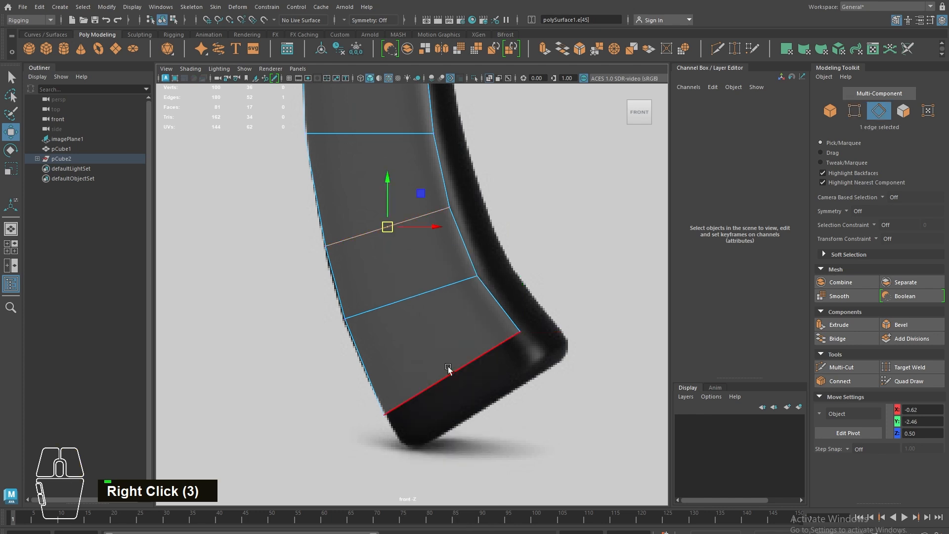
pyautogui.click(448, 369)
pyautogui.press('w')
pyautogui.moveTo(450, 349); pyautogui.dragTo(512, 319)
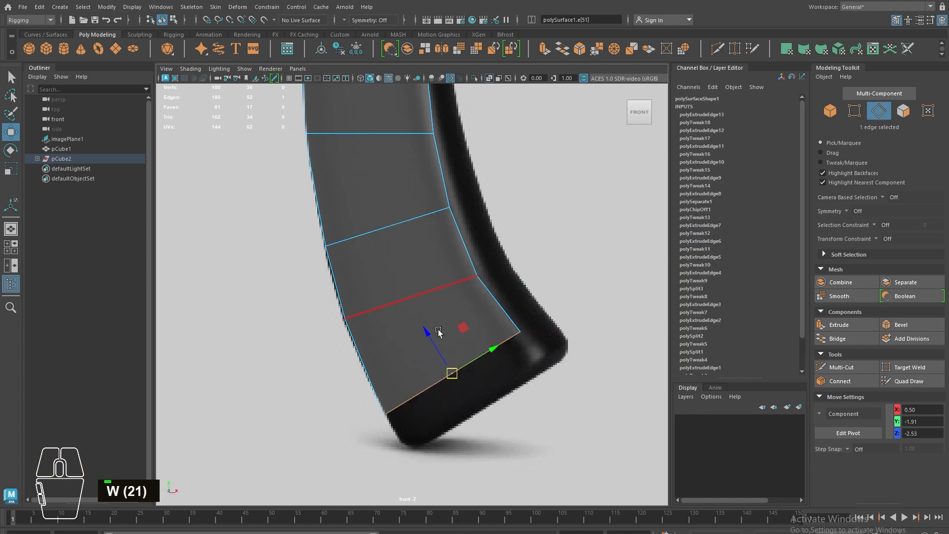
pyautogui.keyDown('shift'); pyautogui.moveTo(429, 334); pyautogui.dragTo(467, 369); pyautogui.keyUp('shift')
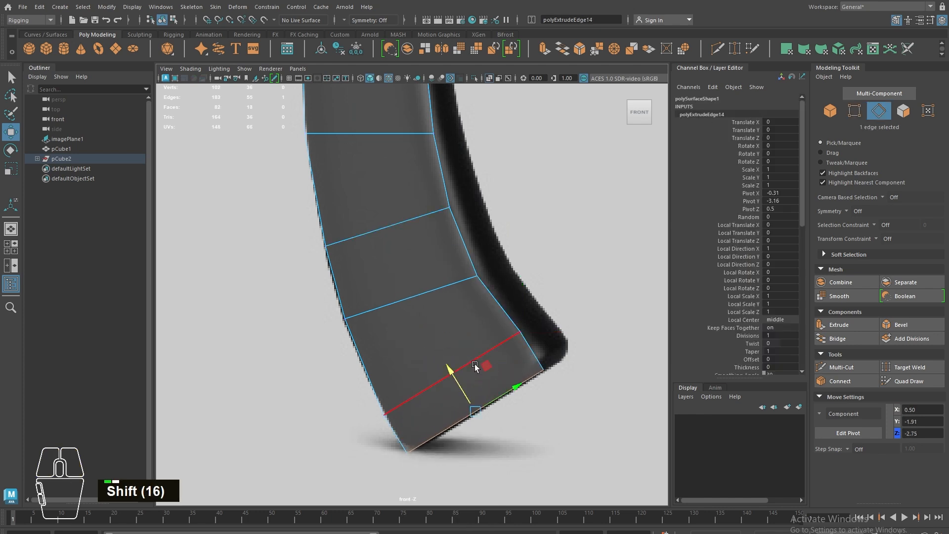
# Move the bottom right vertex along the slanted end to the grip's tip and adjust the vertex just above it.
pyautogui.moveTo(522, 379); pyautogui.dragTo(490, 370, button='right')
pyautogui.moveTo(521, 357); pyautogui.dragTo(525, 387)
pyautogui.press('w')
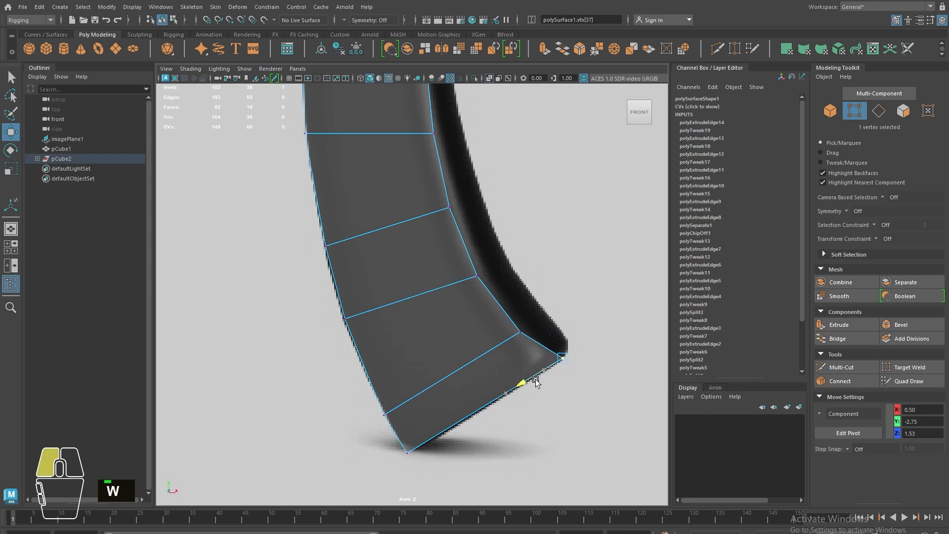
pyautogui.moveTo(495, 322); pyautogui.dragTo(499, 351)
pyautogui.click(449, 272)
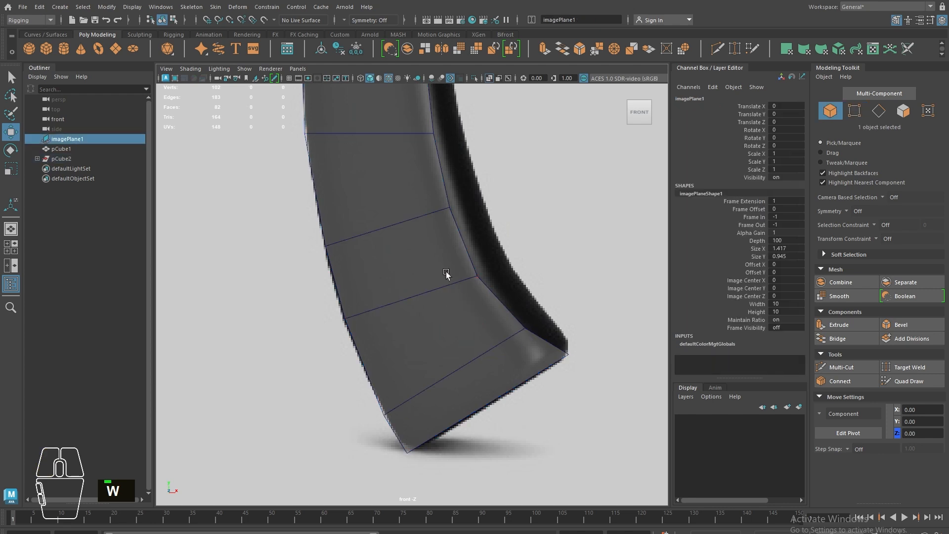
pyautogui.hotkey('ctrl', 'z')
pyautogui.moveTo(443, 290); pyautogui.dragTo(446, 289)
# Tilt the cross edge in the grip's upper bend by sliding its two vertices along the side edges.
pyautogui.keyDown('alt'); pyautogui.moveTo(424, 224); pyautogui.dragTo(445, 338, button='middle'); pyautogui.keyUp('alt')
pyautogui.moveTo(303, 236); pyautogui.dragTo(497, 289)
pyautogui.press('e')
pyautogui.keyDown('ctrl'); pyautogui.keyDown('shift'); pyautogui.click(444, 236); pyautogui.keyUp('shift'); pyautogui.keyUp('ctrl')
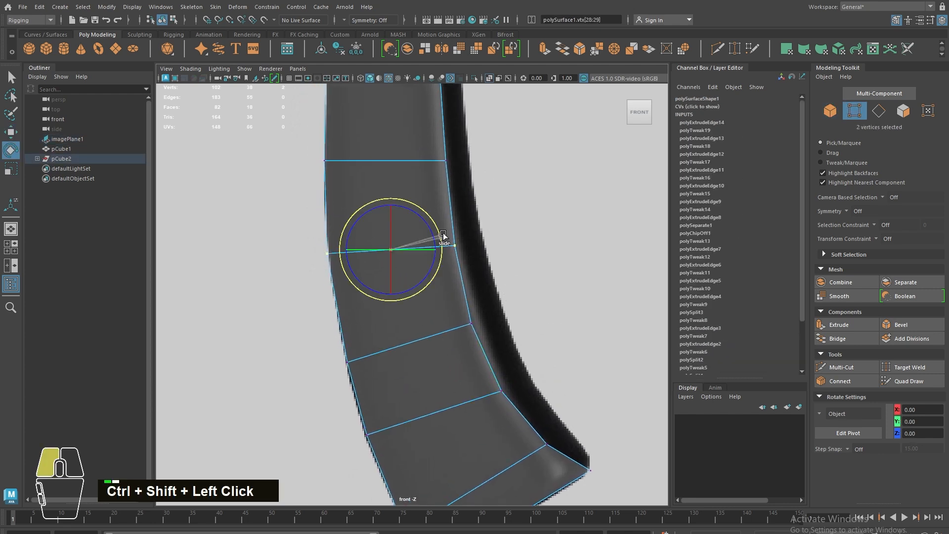
# Nudge the right vertices of the grip's two middle cross edges along their edges and align the grip's upper-left corner vertex with the outline.
pyautogui.click(474, 324)
pyautogui.press('w')
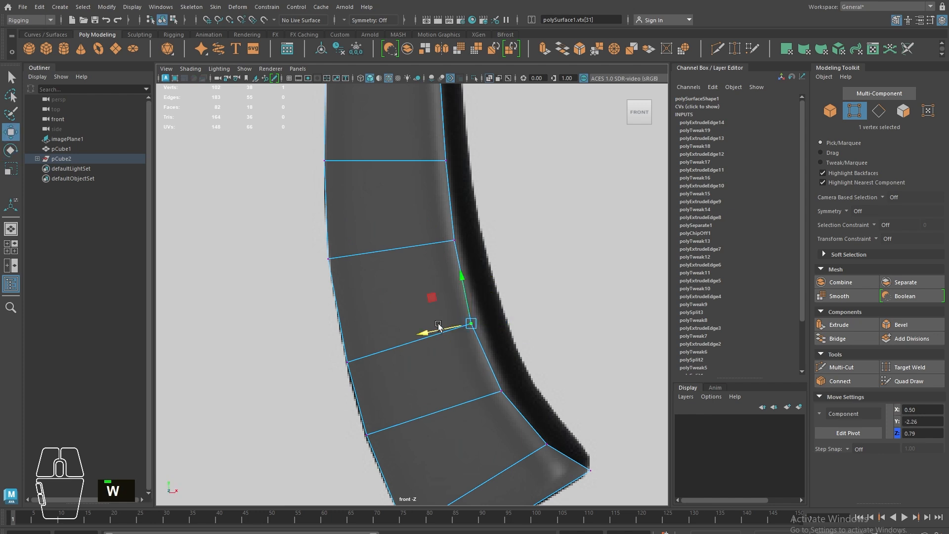
pyautogui.moveTo(437, 331); pyautogui.dragTo(437, 330)
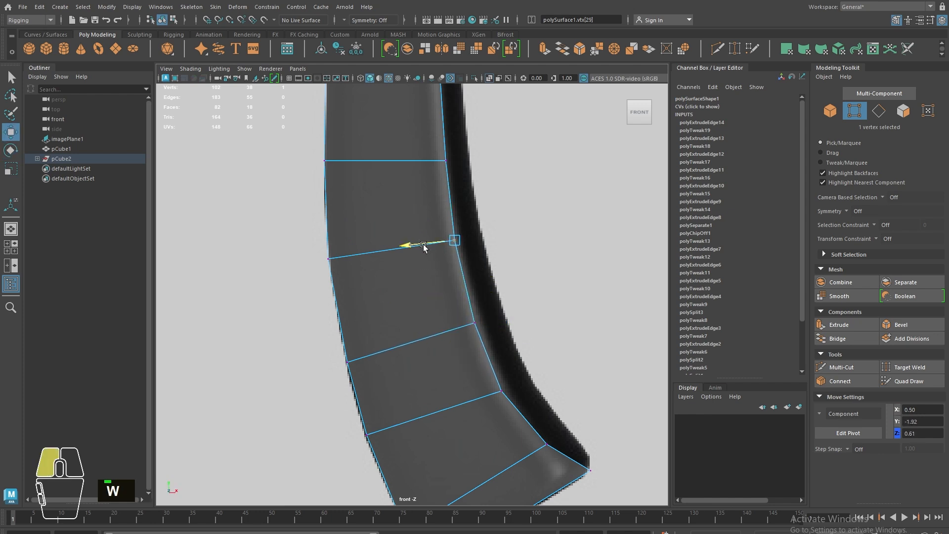
pyautogui.keyDown('alt'); pyautogui.moveTo(403, 197); pyautogui.dragTo(409, 333, button='right'); pyautogui.keyUp('alt')
pyautogui.keyDown('alt'); pyautogui.moveTo(409, 333); pyautogui.dragTo(394, 318, button='middle'); pyautogui.keyUp('alt')
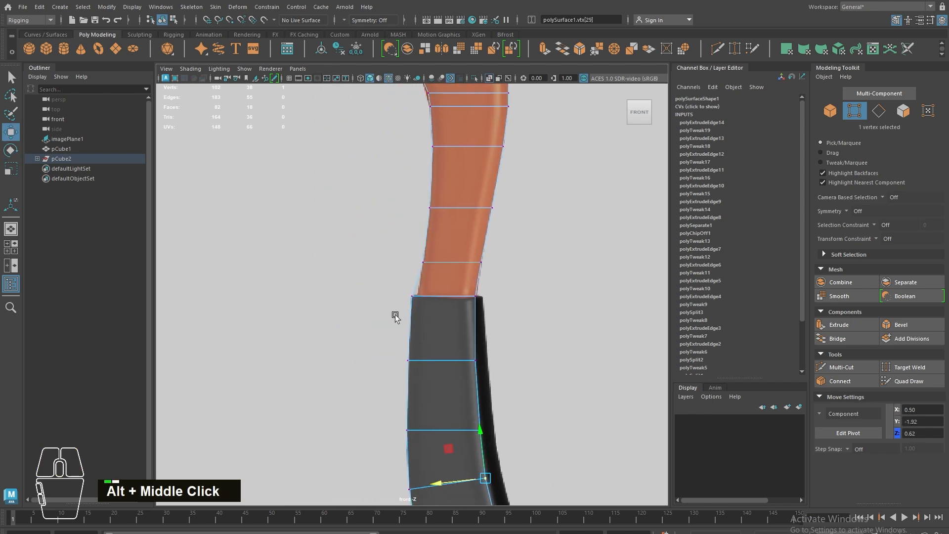
pyautogui.keyDown('alt'); pyautogui.scroll(5, 409, 314); pyautogui.keyUp('alt')
pyautogui.keyDown('alt'); pyautogui.scroll(3, 409, 312); pyautogui.keyUp('alt')
pyautogui.press('w')
pyautogui.moveTo(390, 290); pyautogui.dragTo(456, 307)
pyautogui.keyDown('alt'); pyautogui.moveTo(524, 379); pyautogui.dragTo(476, 264, button='middle'); pyautogui.keyUp('alt')
pyautogui.keyDown('alt'); pyautogui.scroll(-2, 476, 264); pyautogui.keyUp('alt')
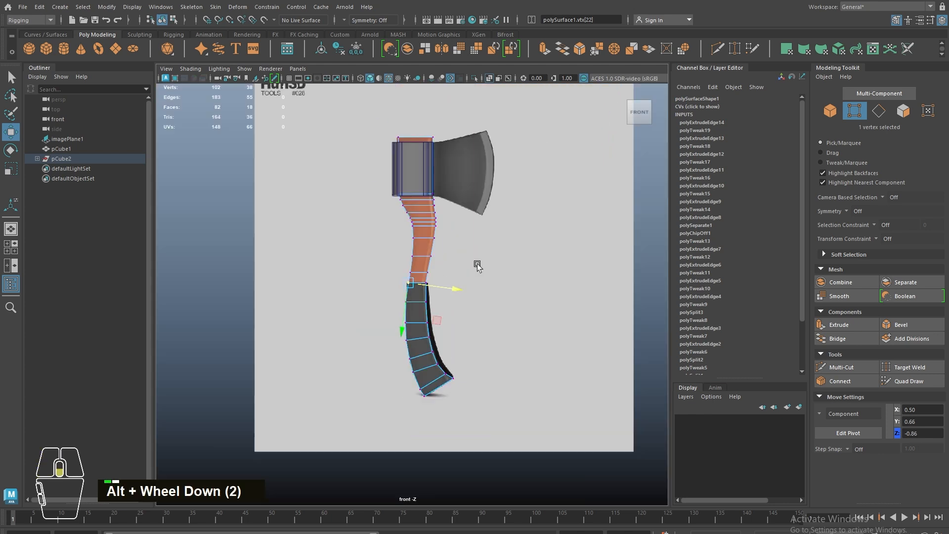
# Return to object mode and, in the perspective view, snap the flat handle mesh in Z to the middle of the head block.
pyautogui.keyDown('alt'); pyautogui.scroll(5, 422, 290); pyautogui.keyUp('alt')
pyautogui.moveTo(424, 232); pyautogui.dragTo(451, 196, button='right')
pyautogui.keyDown('alt'); pyautogui.moveTo(450, 158); pyautogui.dragTo(444, 277, button='middle'); pyautogui.keyUp('alt')
pyautogui.keyDown('alt'); pyautogui.scroll(2, 443, 278); pyautogui.keyUp('alt')
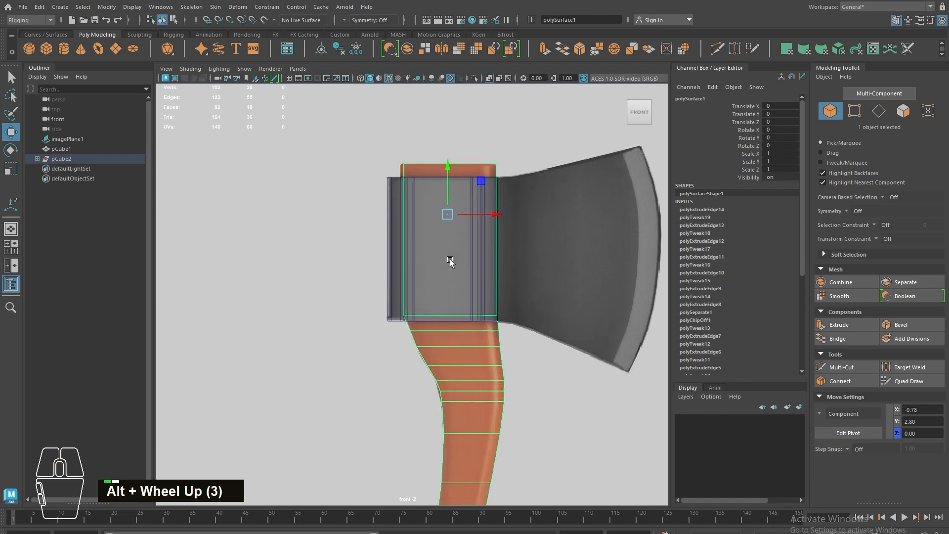
pyautogui.keyDown('alt'); pyautogui.scroll(-4, 449, 263); pyautogui.keyUp('alt')
pyautogui.keyDown('alt'); pyautogui.scroll(5, 451, 256); pyautogui.keyUp('alt')
pyautogui.press('space')
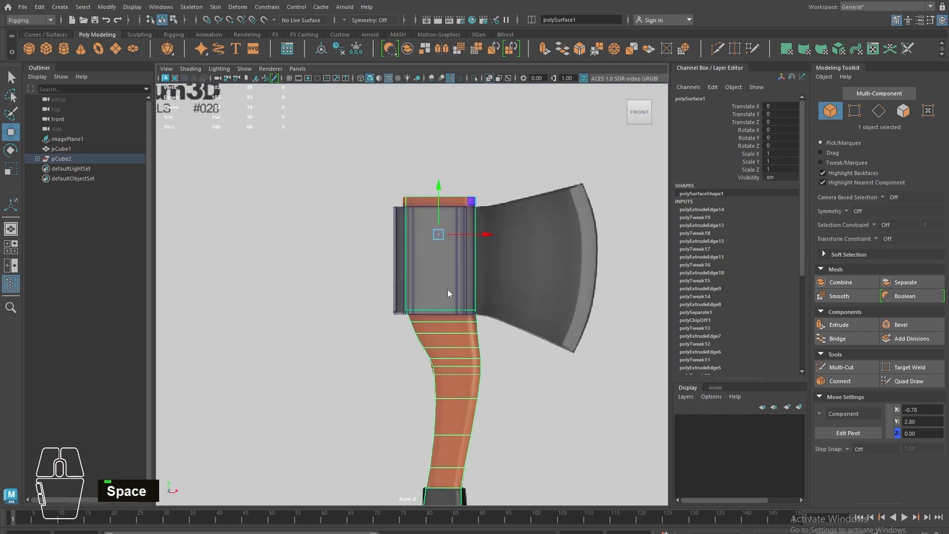
pyautogui.press('space')
pyautogui.keyDown('alt'); pyautogui.moveTo(426, 250); pyautogui.dragTo(342, 266); pyautogui.keyUp('alt')
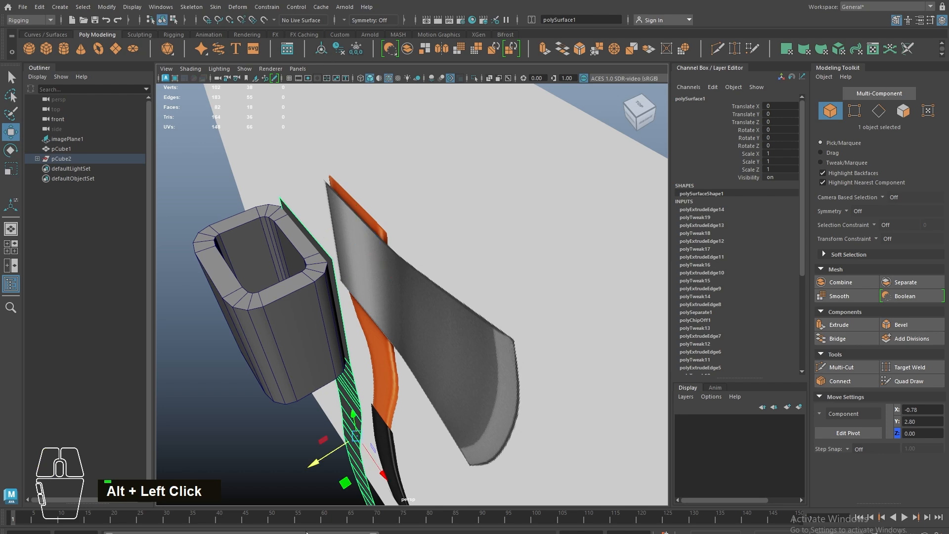
pyautogui.press('v')
pyautogui.moveTo(324, 467); pyautogui.dragTo(356, 402)
# Extrude all faces of the flat handle to a thickness of about 0.319 and return to object mode.
pyautogui.keyDown('alt'); pyautogui.moveTo(356, 403); pyautogui.dragTo(483, 201, button='middle'); pyautogui.keyUp('alt')
pyautogui.keyDown('shift'); pyautogui.moveTo(483, 201); pyautogui.dragTo(460, 231, button='right'); pyautogui.keyUp('shift')
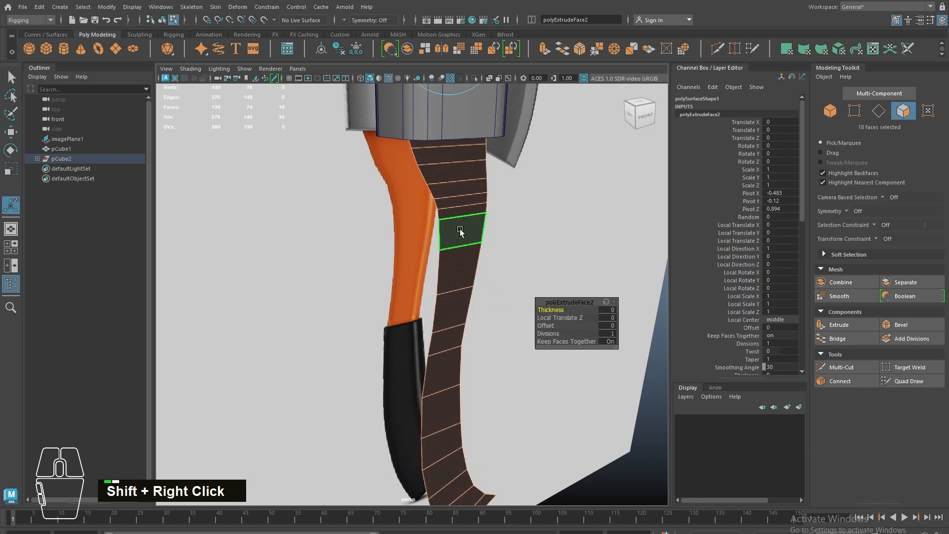
pyautogui.keyDown('alt'); pyautogui.moveTo(459, 232); pyautogui.dragTo(688, 351); pyautogui.keyUp('alt')
pyautogui.moveTo(543, 252); pyautogui.dragTo(542, 223, button='right')
# Set the handle's extrusion thickness to about 0.397 and its Translate Z to about 0.196 so it sits within the block's opening.
pyautogui.press('w')
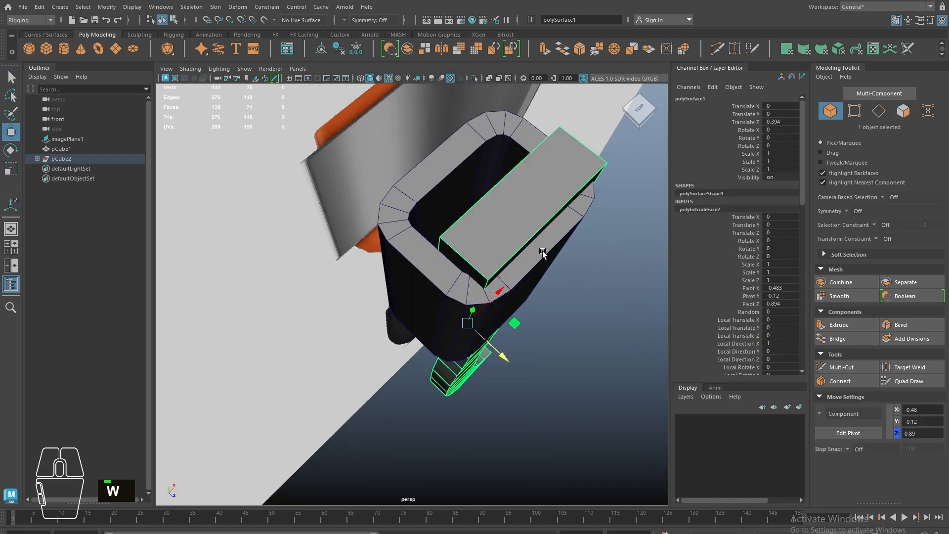
pyautogui.hotkey('ctrl', 'z')
pyautogui.hotkey('ctrl', 'z')
pyautogui.hotkey('ctrl', 'z')
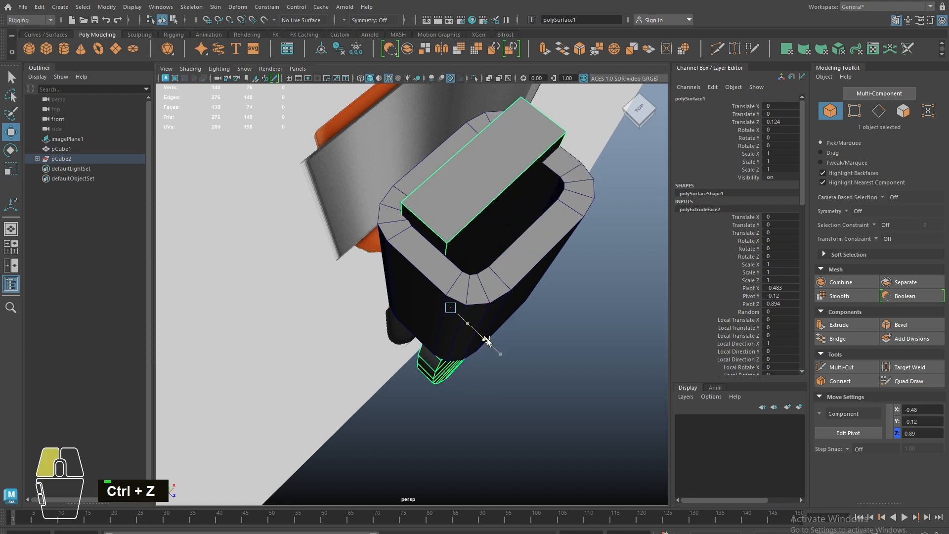
pyautogui.keyDown('alt'); pyautogui.moveTo(494, 345); pyautogui.dragTo(506, 327); pyautogui.keyUp('alt')
pyautogui.press('r')
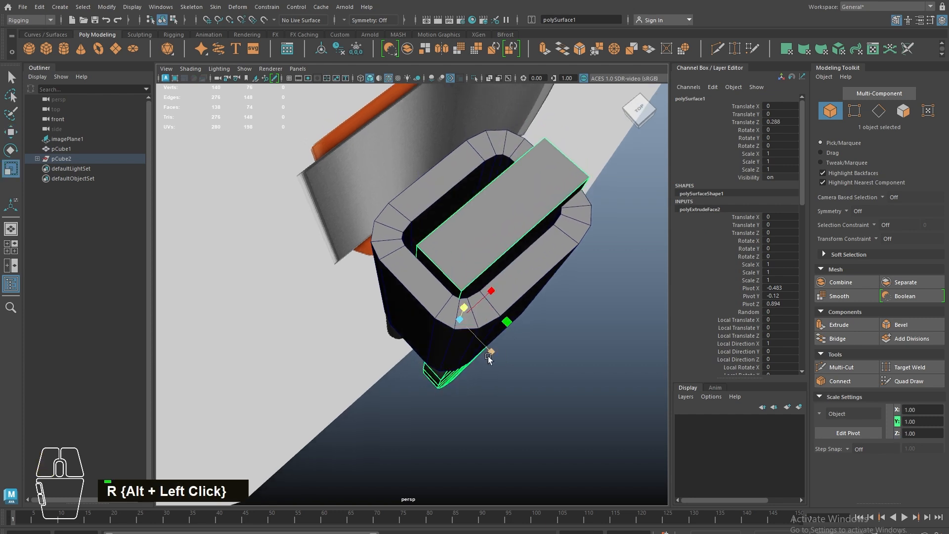
pyautogui.press('t')
pyautogui.hotkey('ctrl', 'z')
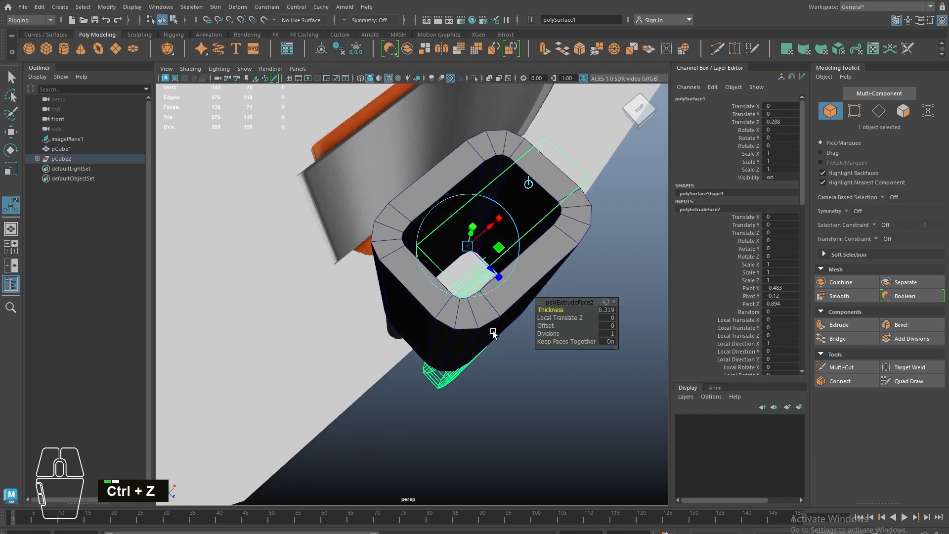
pyautogui.moveTo(550, 310); pyautogui.dragTo(575, 318)
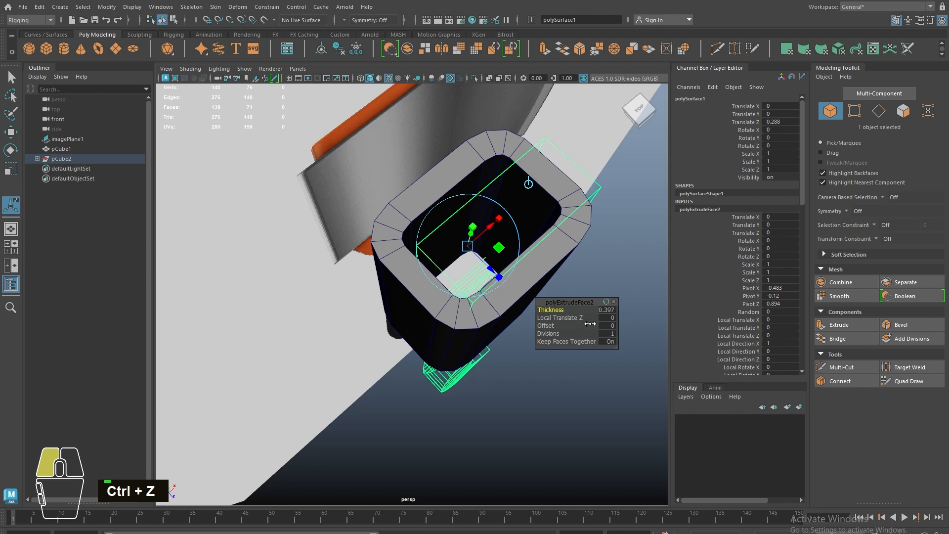
pyautogui.rightClick(435, 278)
pyautogui.press('w')
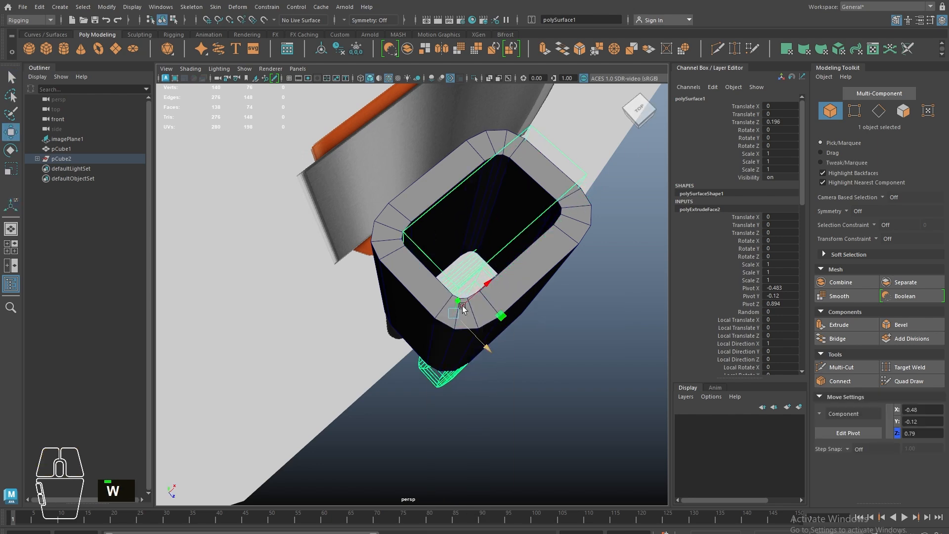
# Center the handle's pivot and scale the handle along X to about 0.81 so it fits inside the block's opening.
pyautogui.doubleClick(322, 50)
pyautogui.doubleClick(339, 49)
pyautogui.keyDown('alt'); pyautogui.moveTo(411, 297); pyautogui.dragTo(411, 238); pyautogui.keyUp('alt')
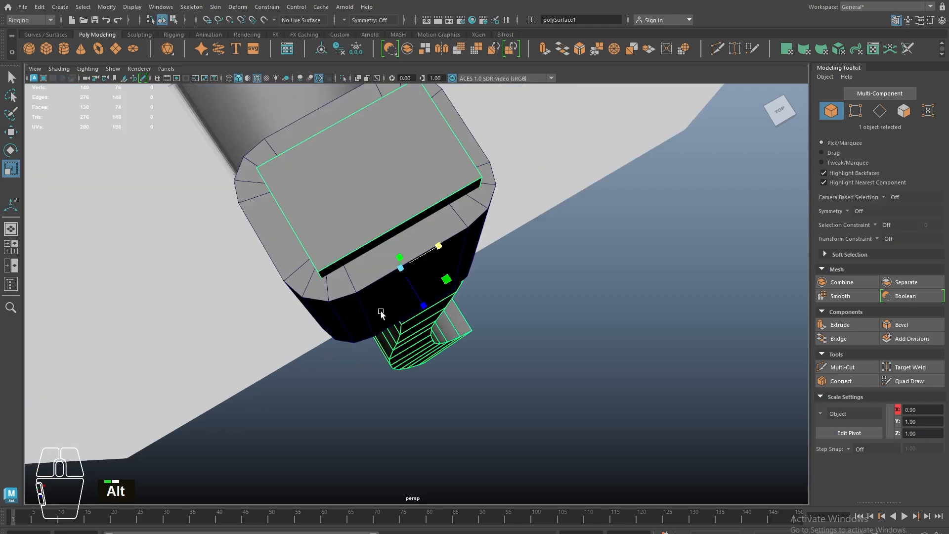
pyautogui.keyDown('alt'); pyautogui.moveTo(359, 311); pyautogui.dragTo(331, 200); pyautogui.keyUp('alt')
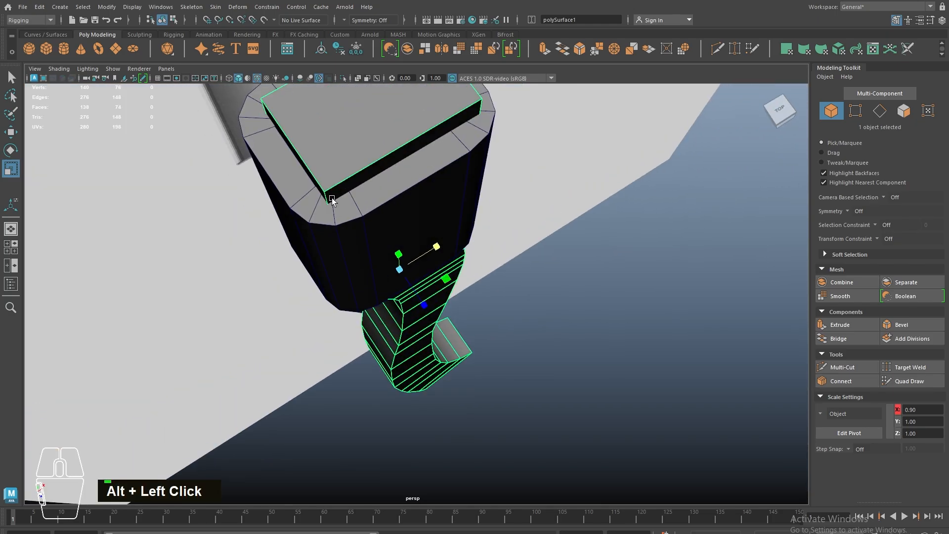
pyautogui.moveTo(331, 200); pyautogui.dragTo(332, 178, button='right')
pyautogui.keyDown('alt'); pyautogui.moveTo(332, 178); pyautogui.dragTo(335, 180); pyautogui.keyUp('alt')
pyautogui.keyDown('alt'); pyautogui.moveTo(334, 180); pyautogui.dragTo(364, 296, button='middle'); pyautogui.keyUp('alt')
pyautogui.keyDown('alt'); pyautogui.moveTo(365, 297); pyautogui.dragTo(390, 201); pyautogui.keyUp('alt')
pyautogui.moveTo(390, 201); pyautogui.dragTo(450, 180, button='right')
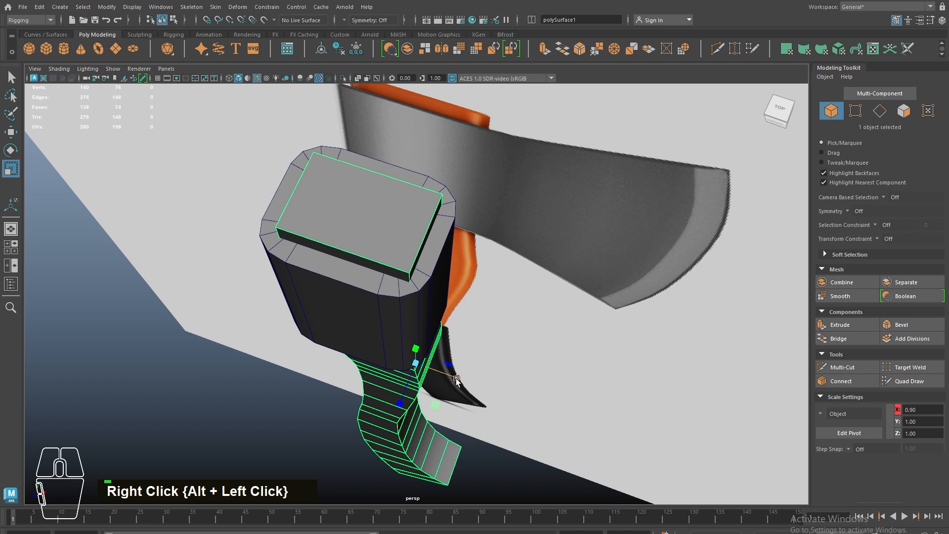
pyautogui.moveTo(456, 380); pyautogui.dragTo(450, 377)
pyautogui.press('w')
# Bevel the four lengthwise corner edge loops of the handle.
pyautogui.moveTo(370, 238); pyautogui.dragTo(370, 215, button='right')
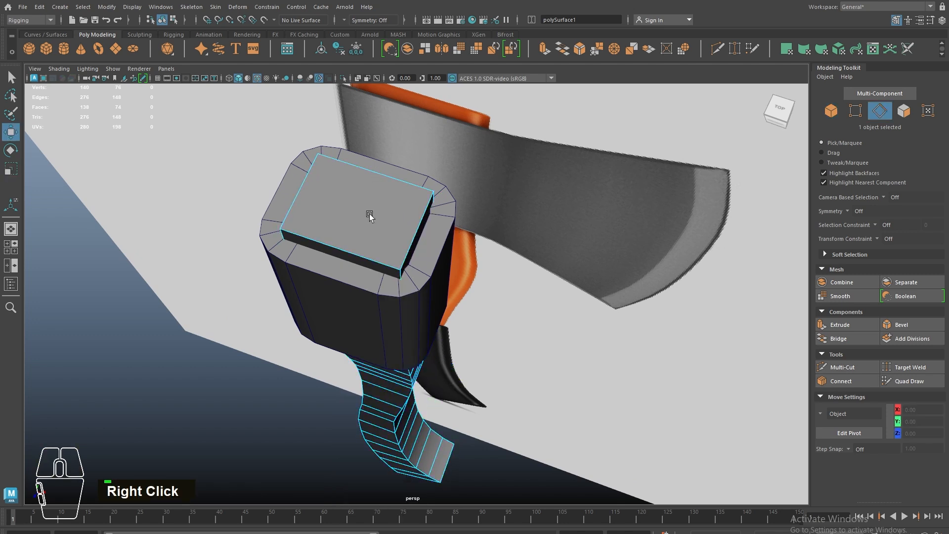
pyautogui.doubleClick(404, 280)
pyautogui.keyDown('shift'); pyautogui.doubleClick(435, 210); pyautogui.keyUp('shift')
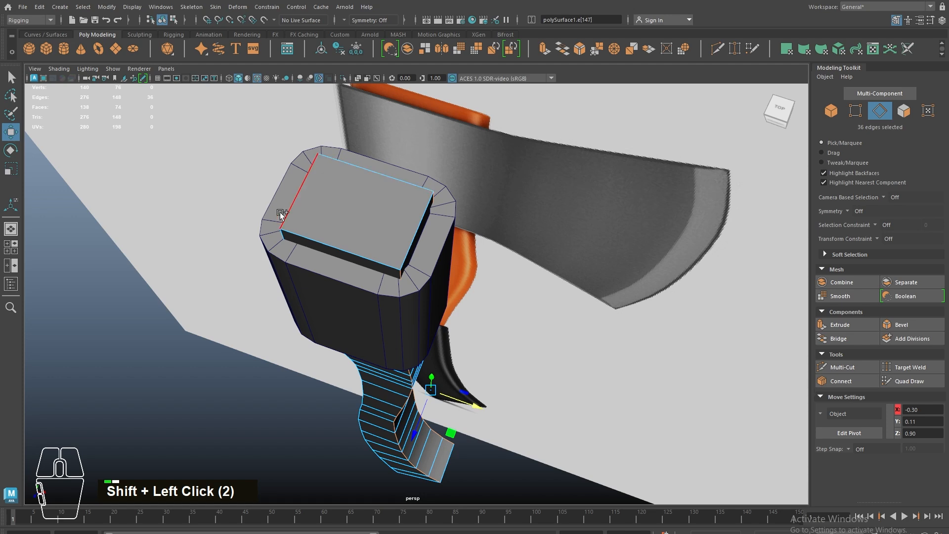
pyautogui.keyDown('alt'); pyautogui.moveTo(280, 212); pyautogui.dragTo(355, 218); pyautogui.keyUp('alt')
pyautogui.keyDown('shift'); pyautogui.doubleClick(442, 358); pyautogui.keyUp('shift')
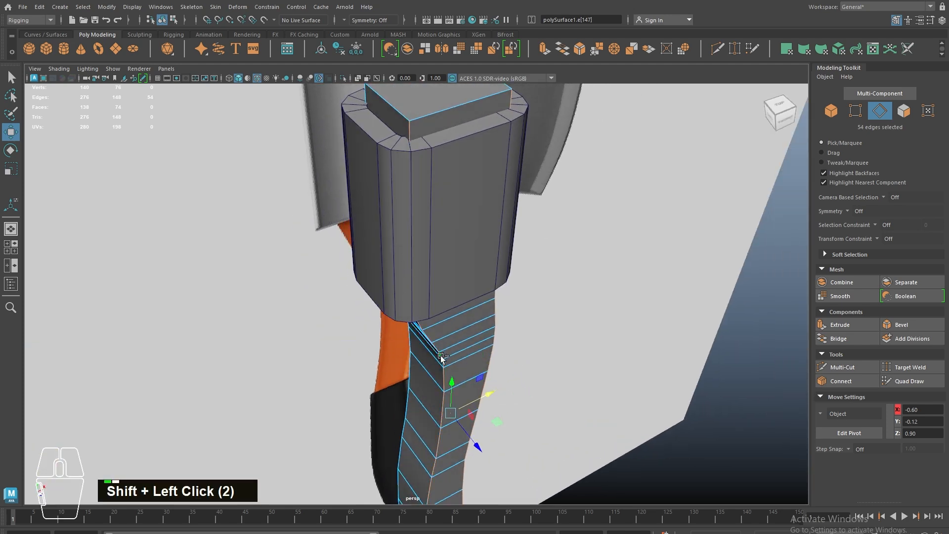
pyautogui.keyDown('alt'); pyautogui.moveTo(403, 435); pyautogui.dragTo(463, 388); pyautogui.keyUp('alt')
pyautogui.keyDown('shift'); pyautogui.doubleClick(439, 366); pyautogui.keyUp('shift')
pyautogui.keyDown('alt'); pyautogui.moveTo(439, 365); pyautogui.dragTo(390, 369, button='right'); pyautogui.keyUp('alt')
pyautogui.keyDown('alt'); pyautogui.moveTo(509, 400); pyautogui.dragTo(405, 366); pyautogui.keyUp('alt')
pyautogui.keyDown('alt'); pyautogui.moveTo(406, 341); pyautogui.dragTo(440, 322, button='right'); pyautogui.keyUp('alt')
pyautogui.keyDown('alt'); pyautogui.moveTo(441, 322); pyautogui.dragTo(420, 277, button='middle'); pyautogui.keyUp('alt')
pyautogui.keyDown('alt'); pyautogui.moveTo(421, 277); pyautogui.dragTo(427, 202, button='right'); pyautogui.keyUp('alt')
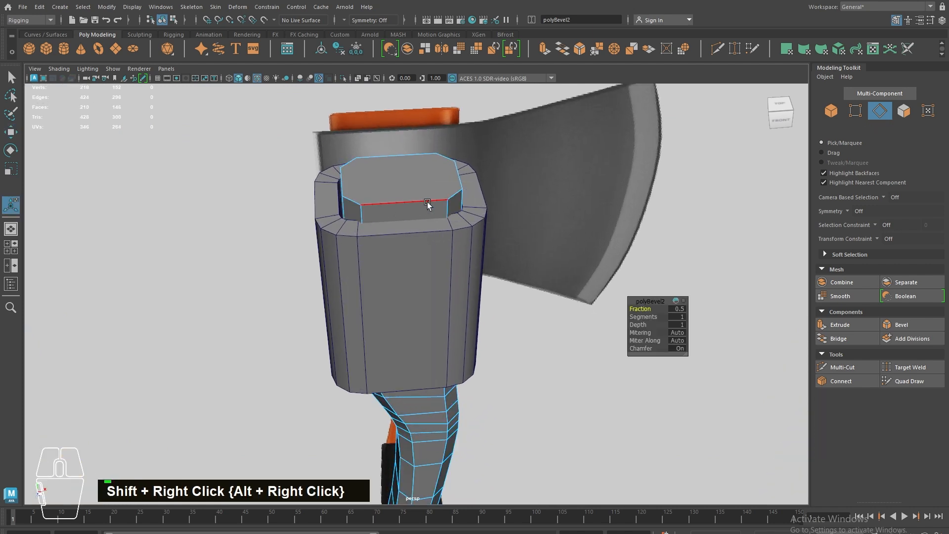
# Set the handle bevel's Fraction to about 0.524 and its Segments to 4.
pyautogui.doubleClick(678, 308)
pyautogui.doubleClick(677, 305)
pyautogui.moveTo(642, 317)
pyautogui.mouseDown()
pyautogui.moveTo(697, 308)
pyautogui.moveTo(652, 309)
pyautogui.mouseUp()
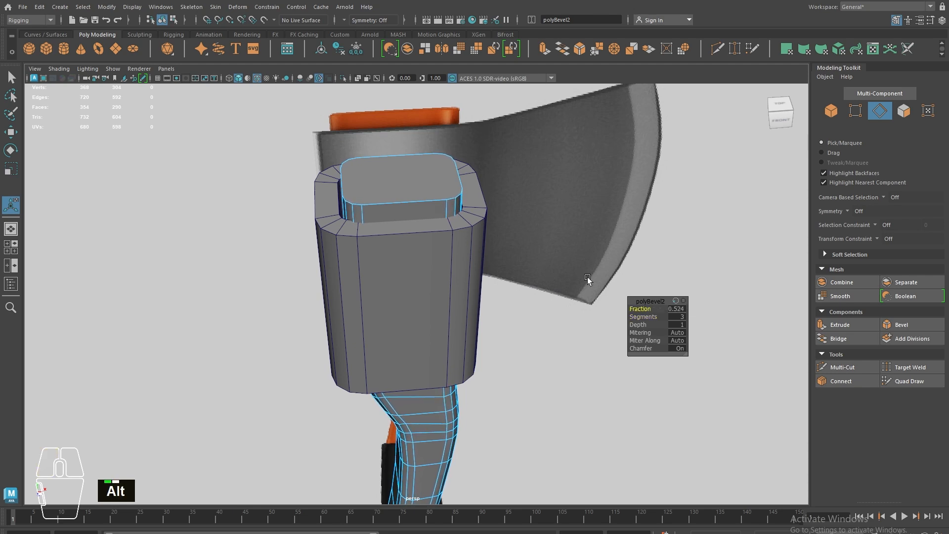
pyautogui.keyDown('alt'); pyautogui.moveTo(544, 252); pyautogui.dragTo(537, 289); pyautogui.keyUp('alt')
pyautogui.moveTo(416, 264); pyautogui.dragTo(458, 282, button='right')
pyautogui.keyDown('alt'); pyautogui.moveTo(458, 282); pyautogui.dragTo(333, 324); pyautogui.keyUp('alt')
pyautogui.press('t')
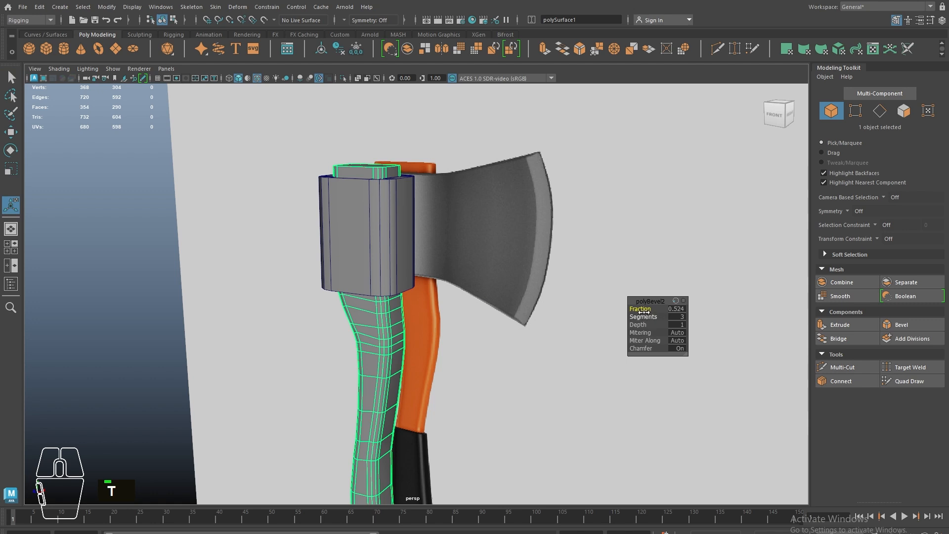
pyautogui.moveTo(643, 316); pyautogui.dragTo(650, 316)
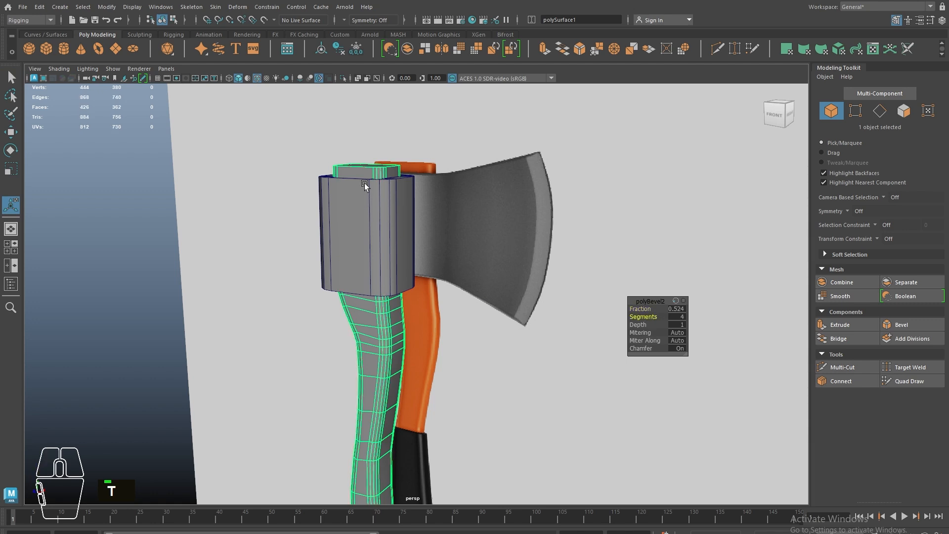
# Scale the beveled handle along X to about 0.84 in object mode to fill the block's opening.
pyautogui.moveTo(365, 185); pyautogui.dragTo(383, 171, button='right')
pyautogui.keyDown('alt'); pyautogui.moveTo(338, 187); pyautogui.dragTo(372, 218); pyautogui.keyUp('alt')
pyautogui.keyDown('alt'); pyautogui.moveTo(373, 219); pyautogui.dragTo(418, 250, button='right'); pyautogui.keyUp('alt')
pyautogui.keyDown('alt'); pyautogui.moveTo(418, 249); pyautogui.dragTo(421, 255); pyautogui.keyUp('alt')
pyautogui.press('r')
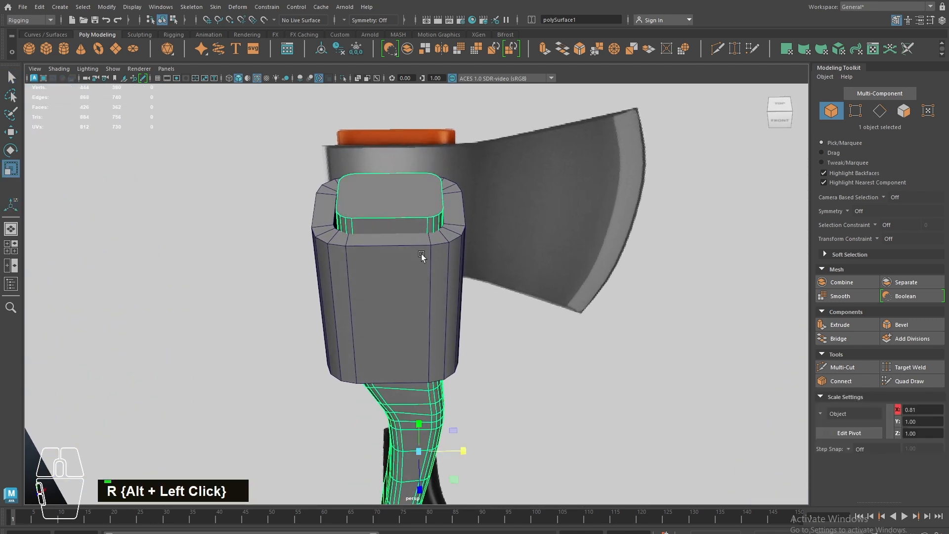
pyautogui.moveTo(452, 450); pyautogui.dragTo(459, 449)
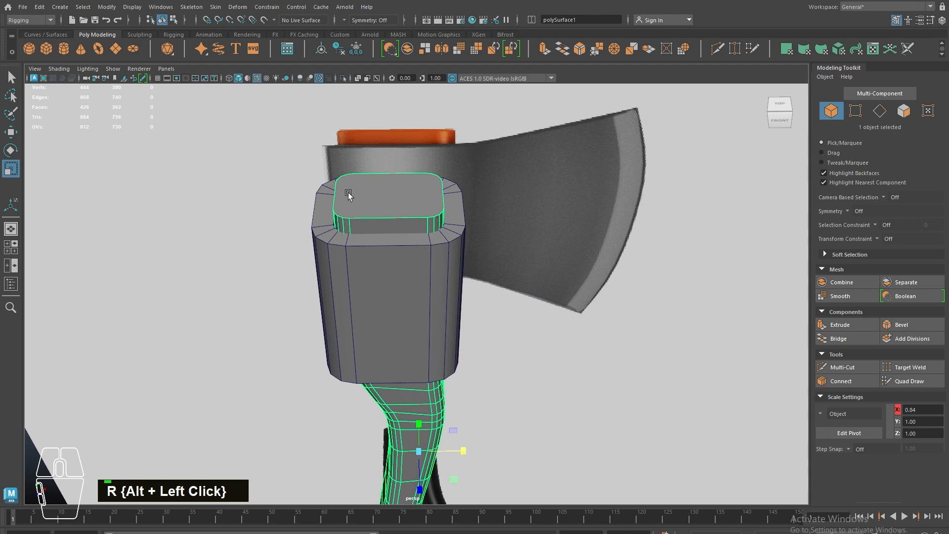
# Examine how the handle and head block line up with the reference image in the front view.
pyautogui.scroll(-8, 483, 179)
pyautogui.click(494, 152)
pyautogui.keyDown('alt'); pyautogui.moveTo(403, 296); pyautogui.dragTo(420, 262); pyautogui.keyUp('alt')
pyautogui.click(420, 240)
pyautogui.press('space')
pyautogui.keyDown('alt'); pyautogui.moveTo(434, 166); pyautogui.dragTo(435, 262, button='middle'); pyautogui.keyUp('alt')
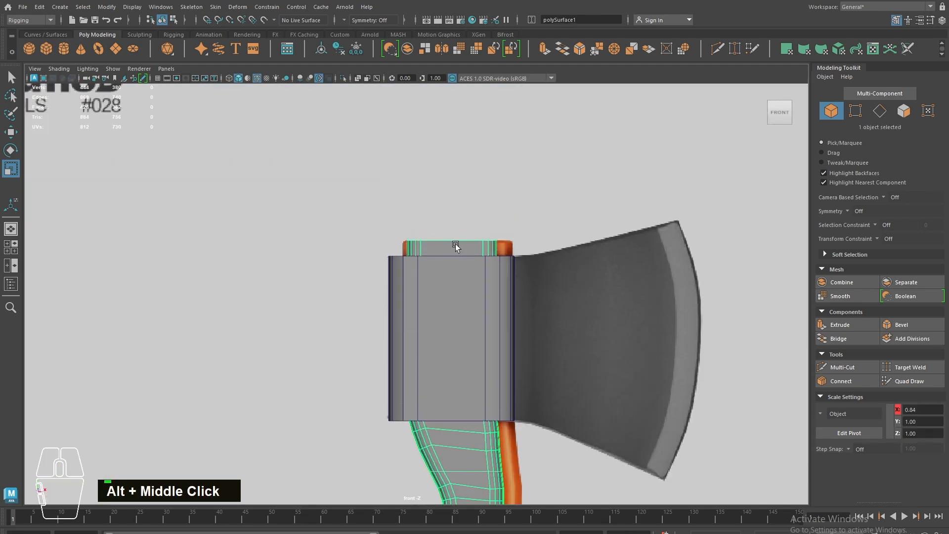
pyautogui.keyDown('alt'); pyautogui.scroll(3, 454, 351); pyautogui.keyUp('alt')
pyautogui.keyDown('alt'); pyautogui.moveTo(461, 380); pyautogui.dragTo(377, 186, button='middle'); pyautogui.keyUp('alt')
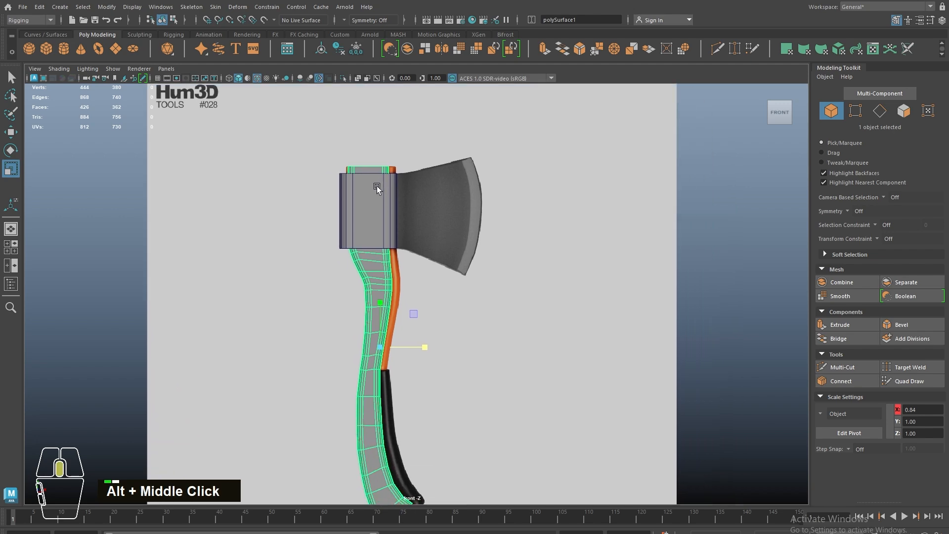
pyautogui.click(376, 186)
pyautogui.press('space')
pyautogui.keyDown('alt'); pyautogui.moveTo(392, 205); pyautogui.dragTo(356, 258); pyautogui.keyUp('alt')
pyautogui.keyDown('alt'); pyautogui.moveTo(356, 258); pyautogui.dragTo(525, 349, button='right'); pyautogui.keyUp('alt')
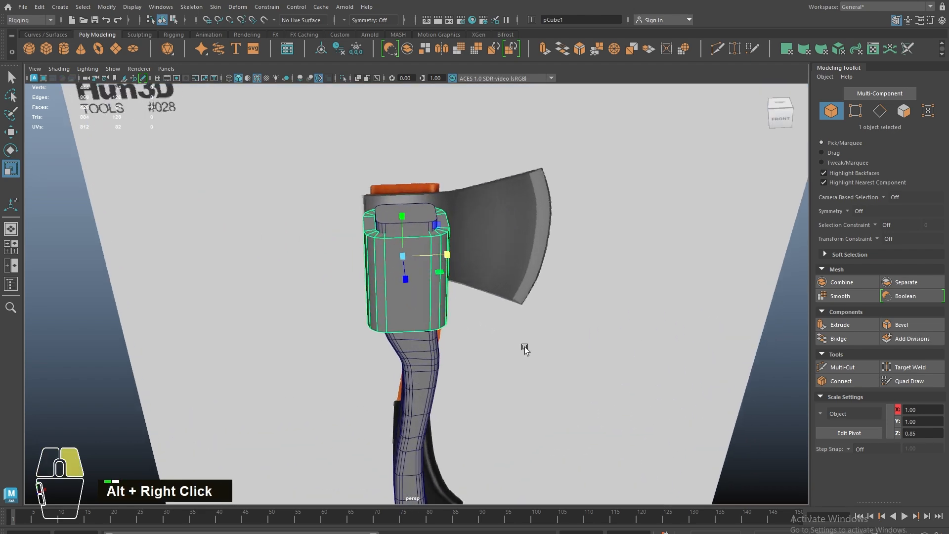
pyautogui.keyDown('alt'); pyautogui.moveTo(378, 235); pyautogui.dragTo(298, 214); pyautogui.keyUp('alt')
pyautogui.keyDown('alt'); pyautogui.moveTo(299, 214); pyautogui.dragTo(457, 348, button='right'); pyautogui.keyUp('alt')
pyautogui.moveTo(307, 155); pyautogui.dragTo(306, 182, button='right')
pyautogui.click(420, 192)
pyautogui.scroll(-4, 419, 192)
pyautogui.press('space')
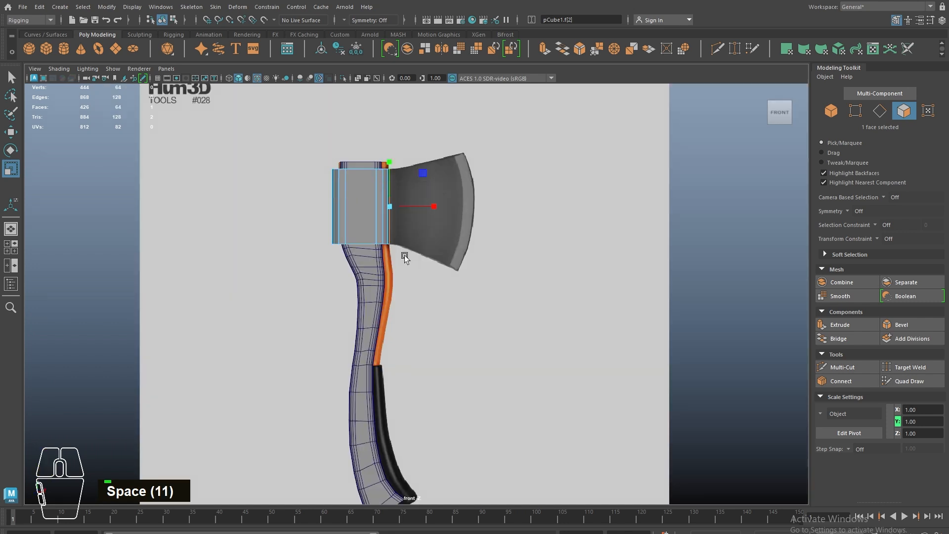
pyautogui.press('w')
pyautogui.keyDown('alt'); pyautogui.moveTo(409, 259); pyautogui.dragTo(399, 322, button='middle'); pyautogui.keyUp('alt')
pyautogui.keyDown('alt'); pyautogui.scroll(5, 338, 256); pyautogui.keyUp('alt')
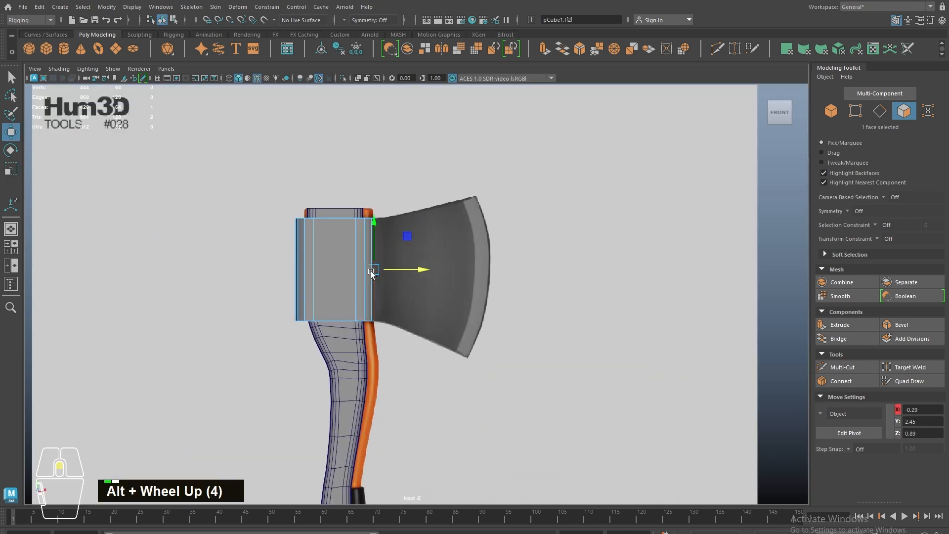
pyautogui.keyDown('shift'); pyautogui.rightClick(338, 256); pyautogui.keyUp('shift')
pyautogui.moveTo(338, 255); pyautogui.dragTo(429, 205, button='right')
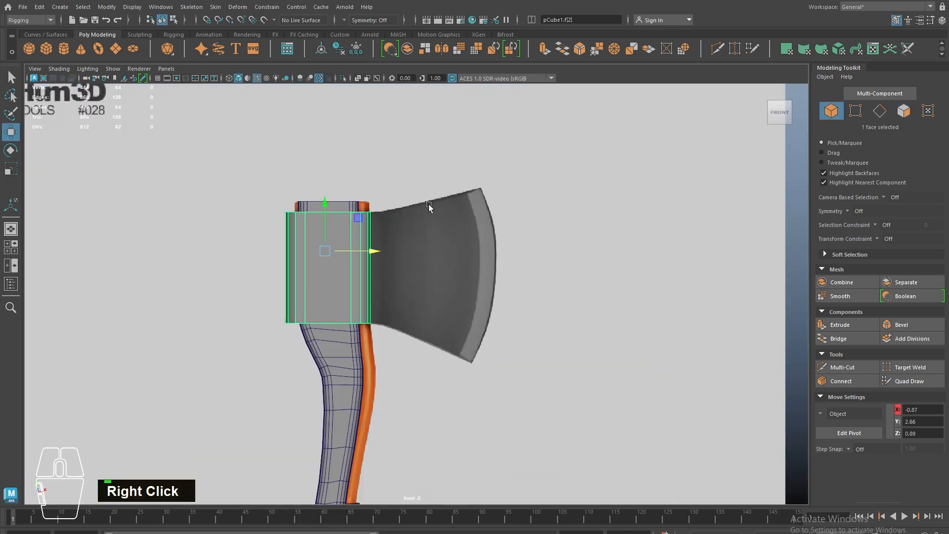
# Create a polygon plane and rotate it 90 degrees in X to face the front view.
pyautogui.click(307, 198)
pyautogui.scroll(-5, 381, 244)
pyautogui.scroll(6, 431, 358)
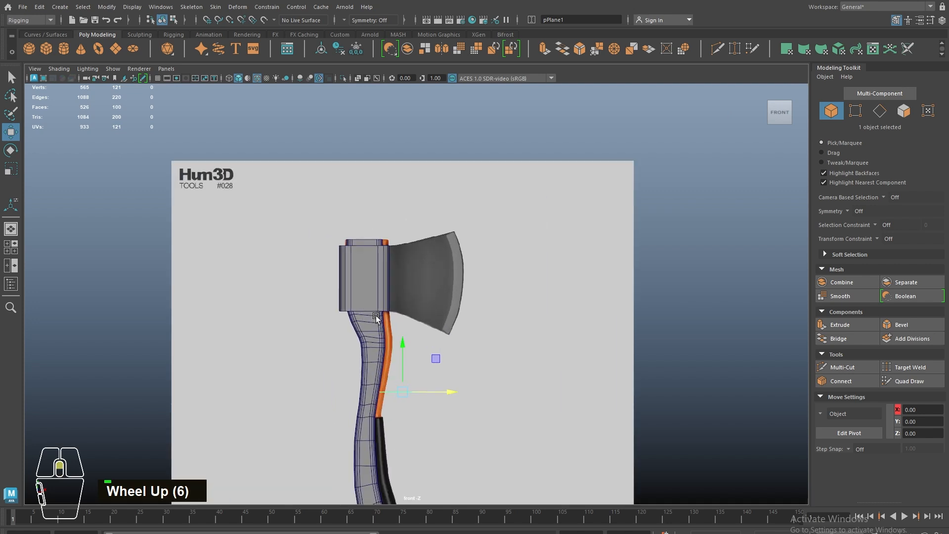
pyautogui.press('e')
pyautogui.moveTo(405, 376); pyautogui.dragTo(405, 435)
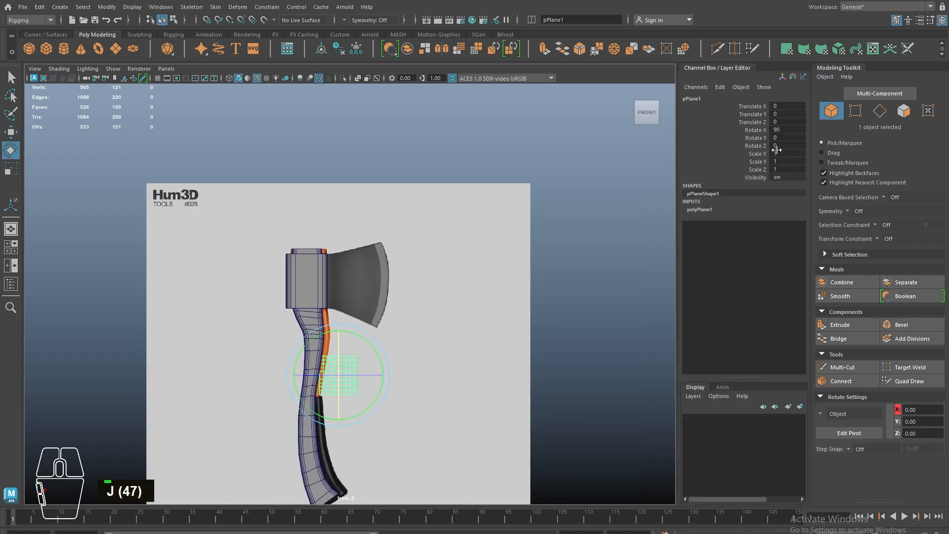
# Move the polygon plane up over the reference blade, to about 2.473 in Translate Y.
pyautogui.press('w')
pyautogui.moveTo(333, 388); pyautogui.dragTo(336, 292)
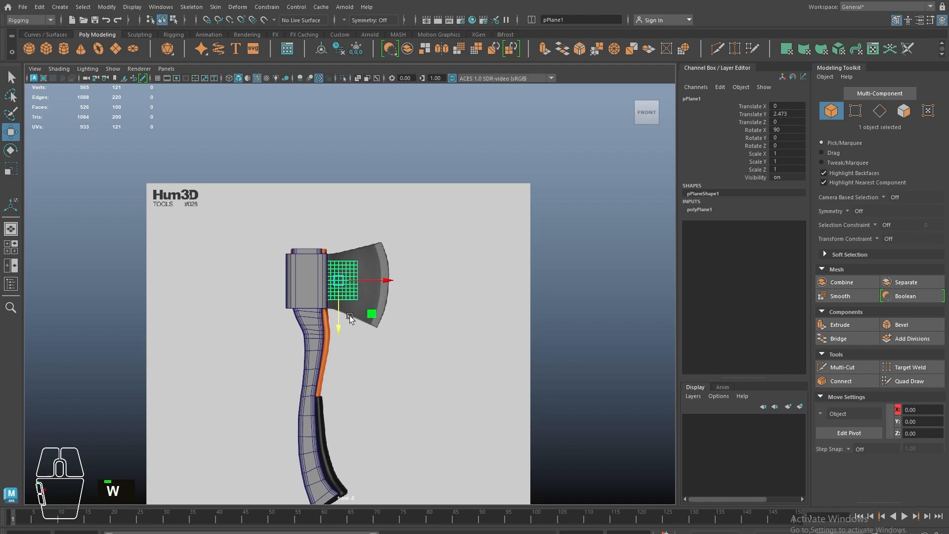
pyautogui.scroll(-4, 336, 292)
pyautogui.keyDown('alt'); pyautogui.moveTo(336, 293); pyautogui.dragTo(660, 335, button='right'); pyautogui.keyUp('alt')
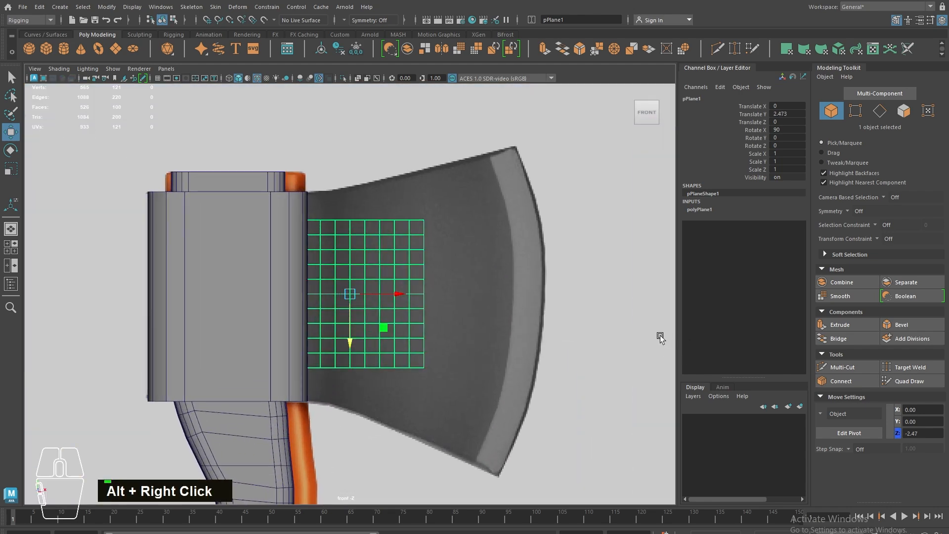
# Reduce the plane to a single face by setting Subdivisions Width and Subdivisions Height to 1.
pyautogui.write('t')
pyautogui.write('1')
pyautogui.press('Tab')
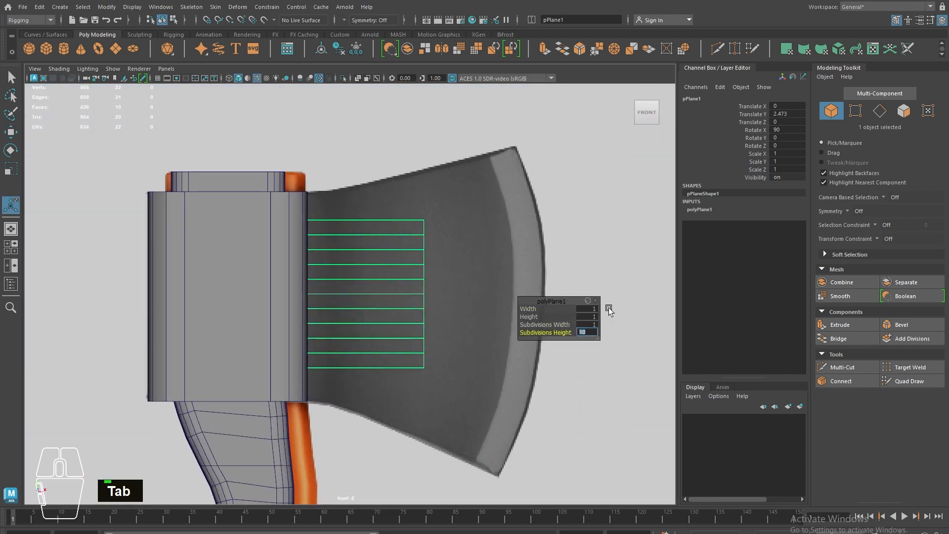
pyautogui.write('1')
pyautogui.press('Return')
# Turn on X-ray display and move the plane's inner edge to the head block's side and its top edge level with the block's top.
pyautogui.rightClick(428, 245)
pyautogui.moveTo(414, 237); pyautogui.dragTo(397, 235, button='right')
pyautogui.moveTo(423, 221); pyautogui.dragTo(433, 229)
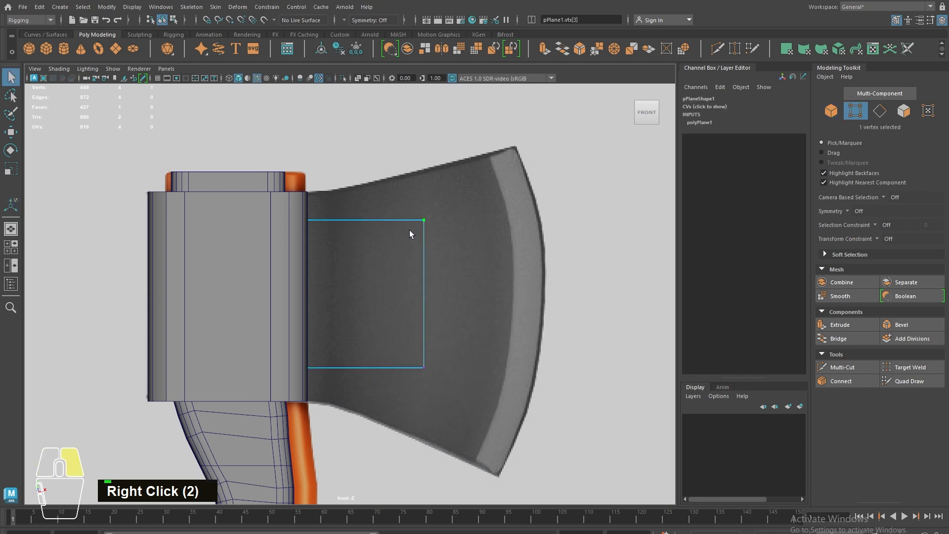
pyautogui.moveTo(409, 230); pyautogui.dragTo(410, 215, button='right')
pyautogui.click(431, 280)
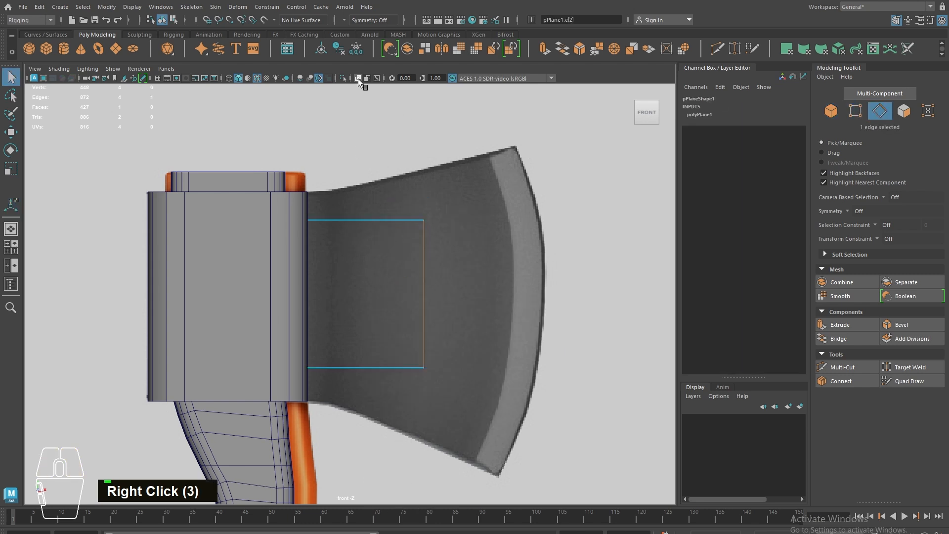
pyautogui.click(358, 78)
pyautogui.click(301, 259)
pyautogui.press('w')
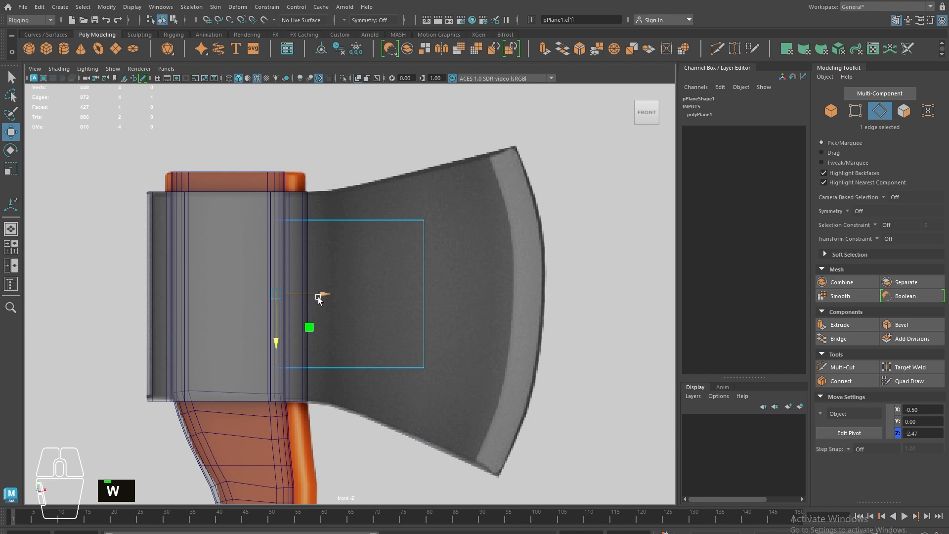
pyautogui.moveTo(348, 300); pyautogui.dragTo(359, 239)
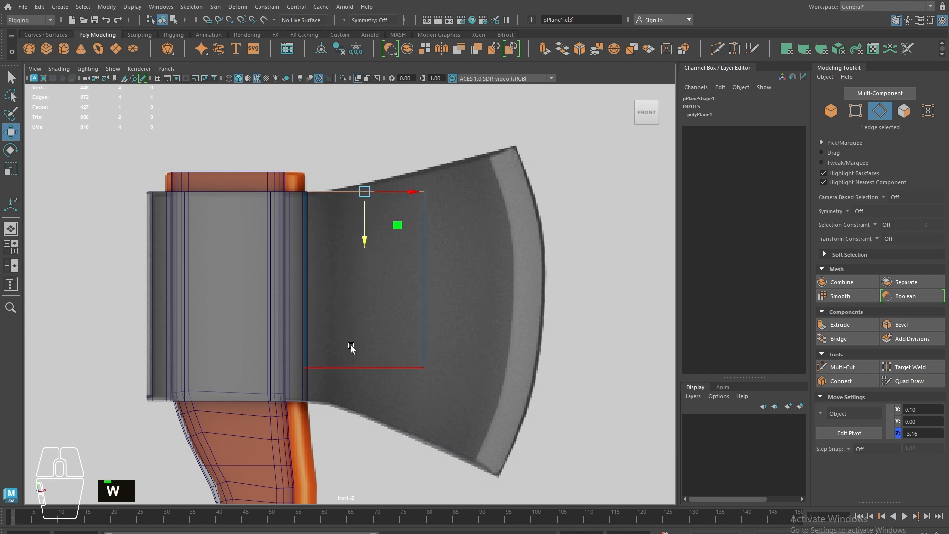
# Move the plane's bottom edge down to the block's lower end and its outer edge in to where the blade starts flaring.
pyautogui.click(354, 370)
pyautogui.moveTo(359, 408); pyautogui.dragTo(365, 449)
pyautogui.click(423, 320)
pyautogui.moveTo(457, 296); pyautogui.dragTo(365, 297)
# Nudge the plane's lower outer corner vertex onto the blade outline in the reference image.
pyautogui.press('r')
pyautogui.moveTo(330, 280); pyautogui.dragTo(218, 210, button='right')
pyautogui.press('w')
pyautogui.click(332, 420)
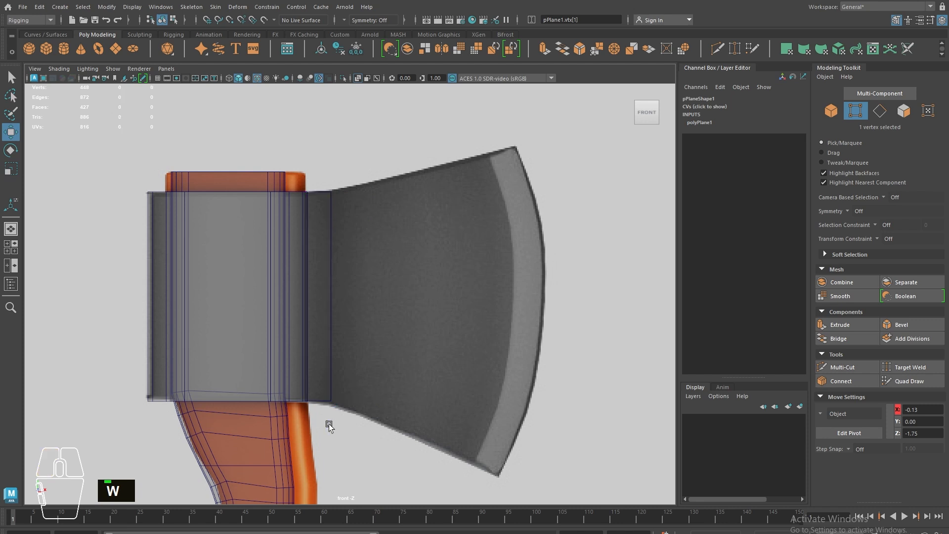
pyautogui.hotkey('ctrl', 'z')
pyautogui.moveTo(331, 421); pyautogui.dragTo(332, 425)
# Extrude the plane's outer edge along the blade to about X 0.43 and scale it vertically to follow the upper outline.
pyautogui.moveTo(329, 275); pyautogui.dragTo(338, 254, button='right')
pyautogui.keyDown('shift'); pyautogui.moveTo(364, 303); pyautogui.dragTo(475, 309); pyautogui.keyUp('shift')
pyautogui.hotkey('ctrl', 'z')
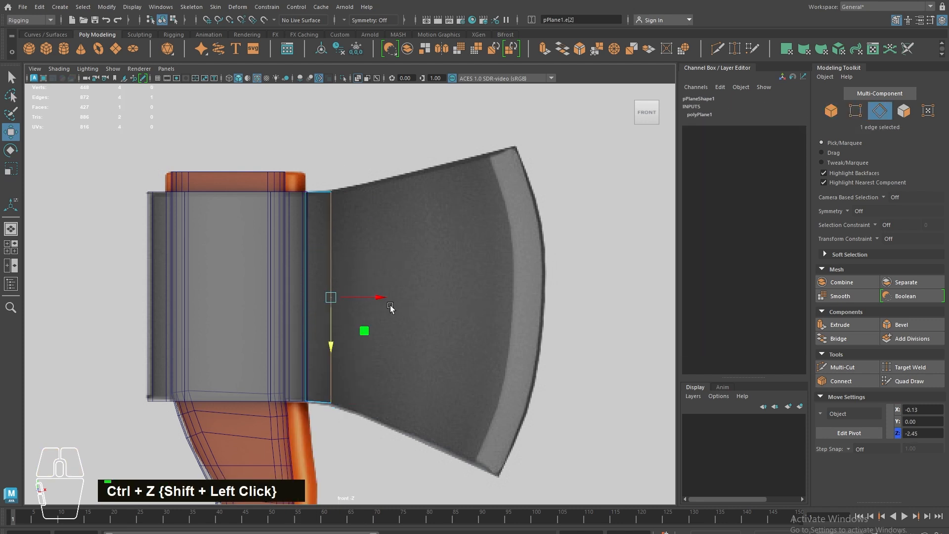
pyautogui.keyDown('shift'); pyautogui.moveTo(383, 298); pyautogui.dragTo(457, 301); pyautogui.keyUp('shift')
pyautogui.press('r')
pyautogui.moveTo(414, 350); pyautogui.dragTo(412, 352)
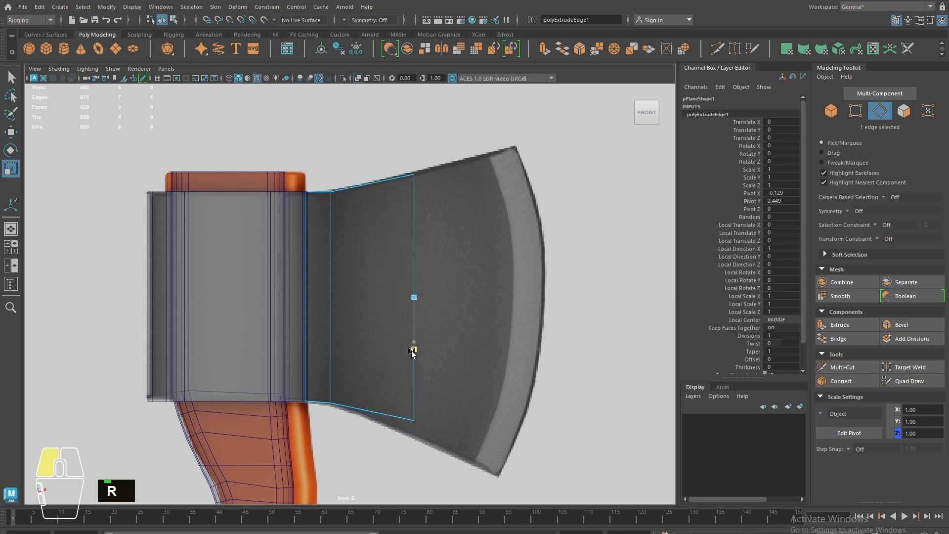
# Move the extruded edge's lower vertex down onto the blade's lower outline, to about Z -1.52.
pyautogui.moveTo(400, 351); pyautogui.dragTo(400, 352, button='right')
pyautogui.moveTo(395, 389)
pyautogui.mouseDown(button='right')
pyautogui.moveTo(225, 98)
pyautogui.moveTo(394, 390)
pyautogui.mouseUp(button='right')
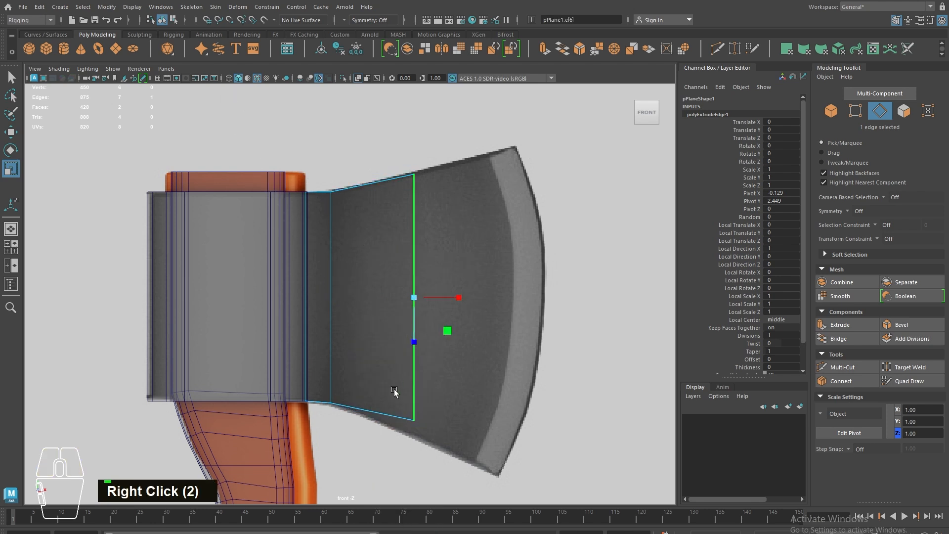
pyautogui.moveTo(400, 349); pyautogui.dragTo(383, 386, button='right')
pyautogui.click(414, 420)
pyautogui.press('w')
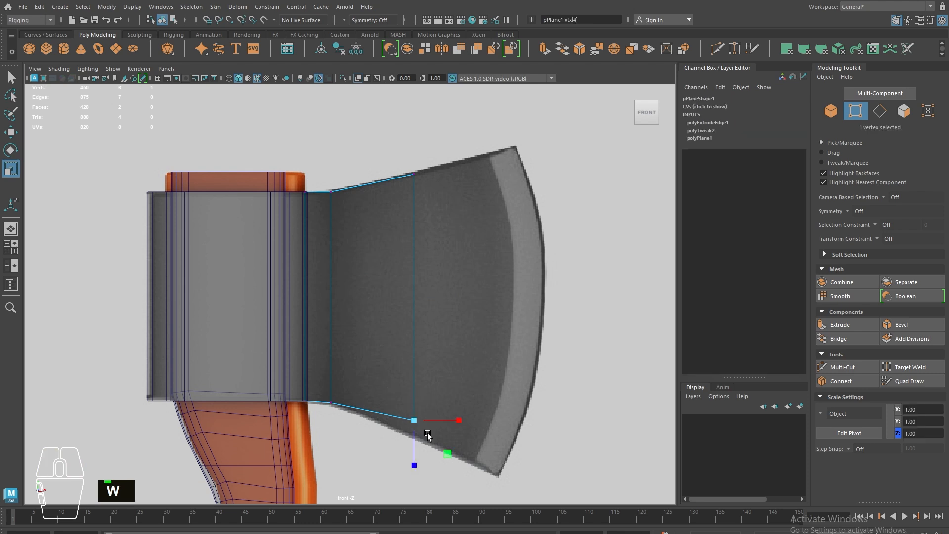
pyautogui.moveTo(415, 444); pyautogui.dragTo(414, 455)
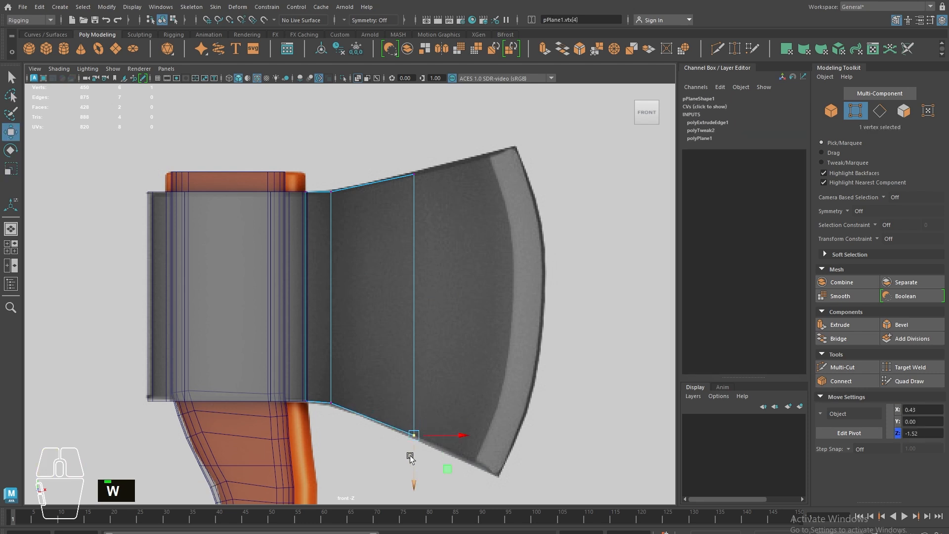
# Extrude the outer edge a second time toward the bevel line, scale it taller and pull it back to about X 0.88.
pyautogui.moveTo(401, 279); pyautogui.dragTo(364, 139, button='right')
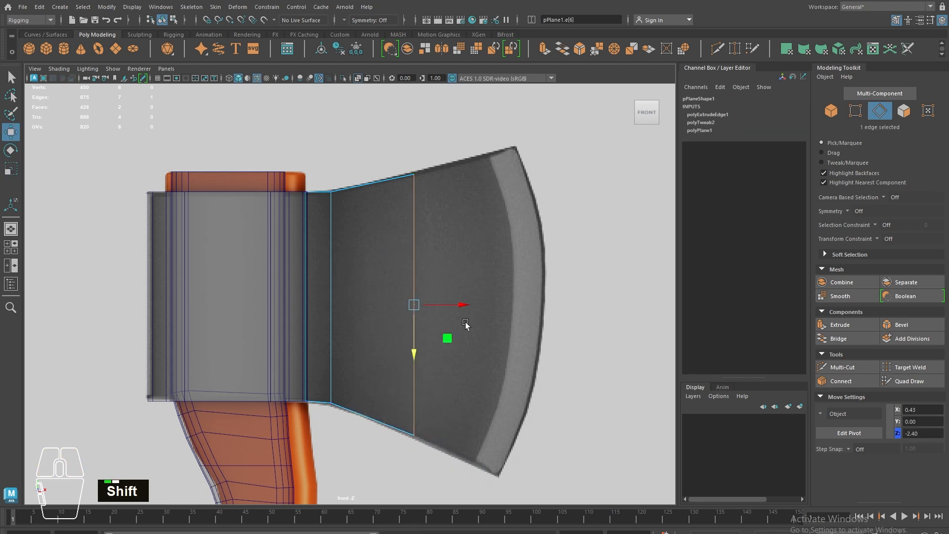
pyautogui.keyDown('shift'); pyautogui.click(470, 308); pyautogui.keyUp('shift')
pyautogui.press('w')
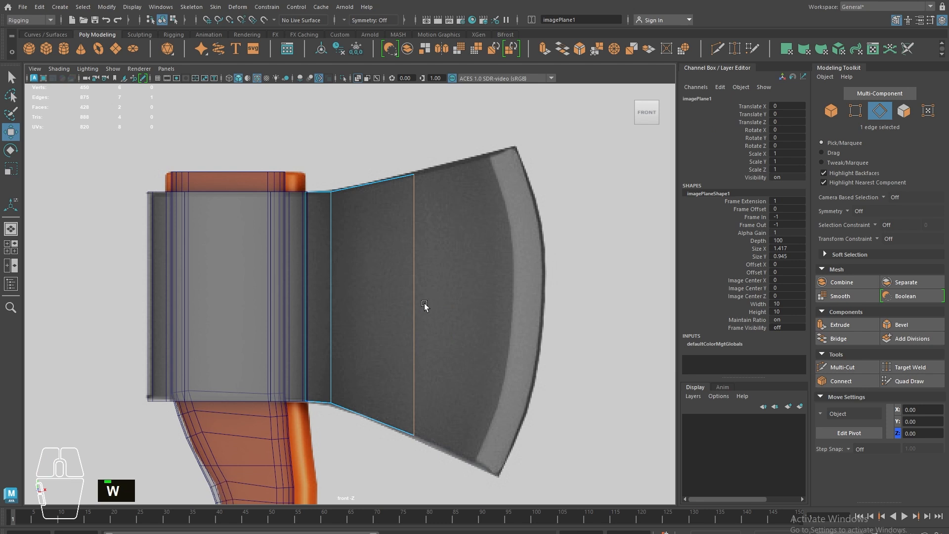
pyautogui.click(418, 303)
pyautogui.keyDown('shift'); pyautogui.moveTo(437, 304); pyautogui.dragTo(524, 313); pyautogui.keyUp('shift')
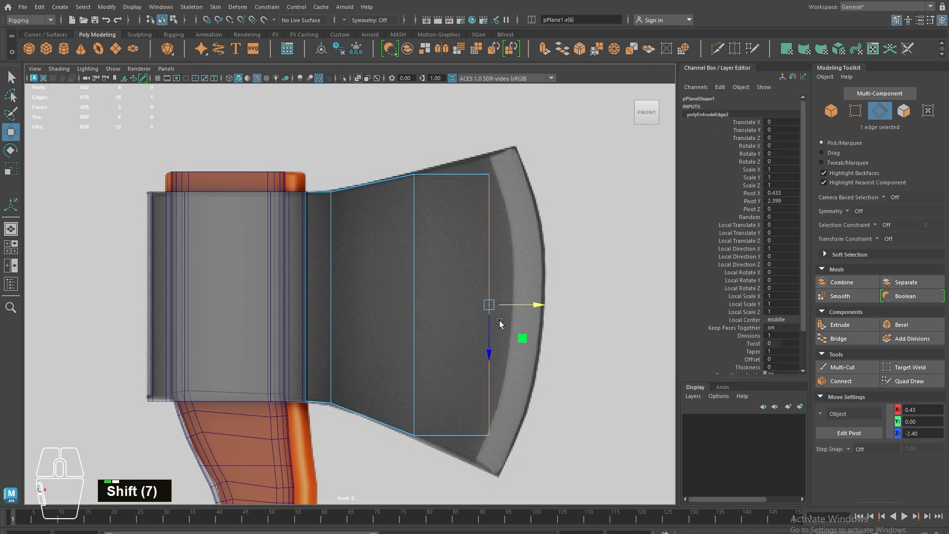
pyautogui.press('r')
pyautogui.moveTo(489, 349); pyautogui.dragTo(487, 360)
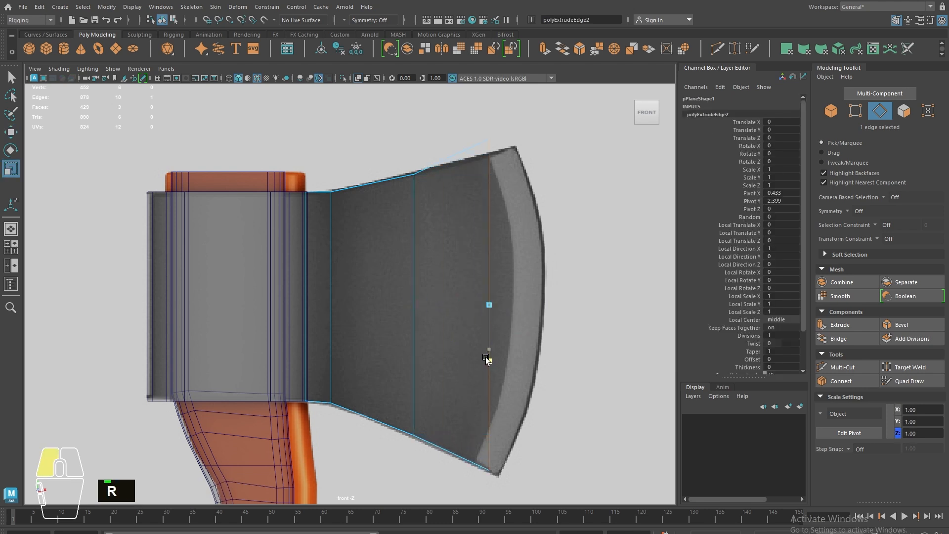
pyautogui.press('w')
pyautogui.moveTo(537, 307); pyautogui.dragTo(529, 308)
# Shift the new edge's lower vertex inward to about X 0.82 to follow the blade's bevel line.
pyautogui.moveTo(479, 288); pyautogui.dragTo(301, 214, button='right')
pyautogui.moveTo(483, 443); pyautogui.dragTo(499, 464)
pyautogui.press('w')
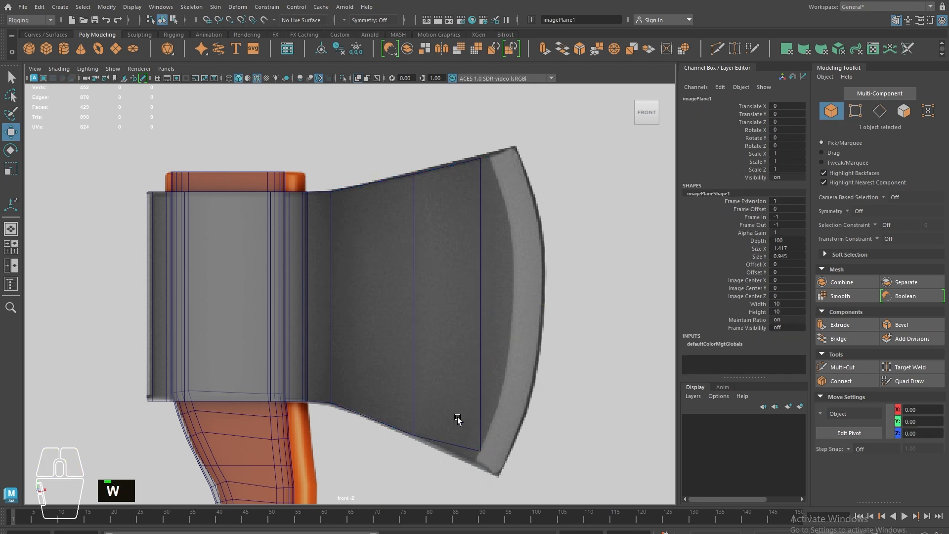
pyautogui.hotkey('ctrl', 'z')
pyautogui.moveTo(462, 427); pyautogui.dragTo(482, 474)
pyautogui.press('w')
pyautogui.moveTo(510, 457); pyautogui.dragTo(495, 456)
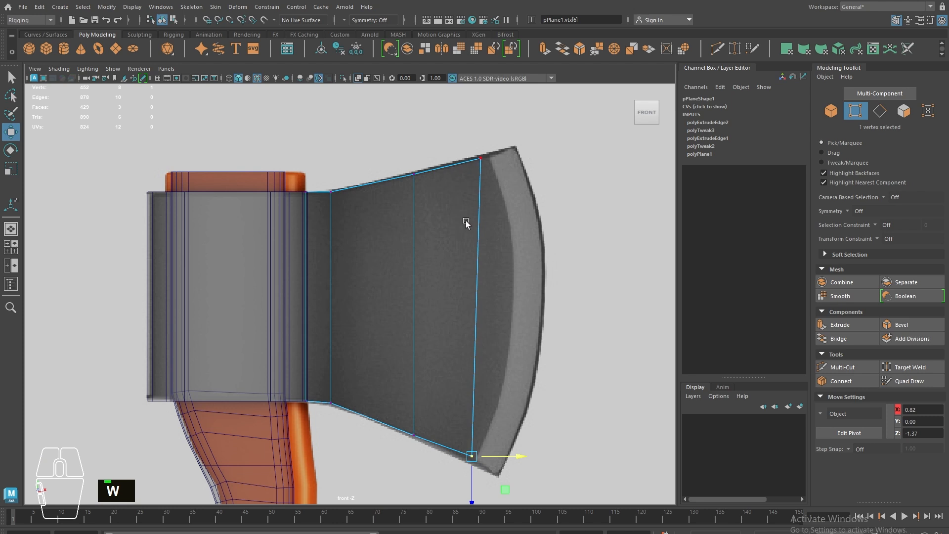
# Extrude the outer edge out to the cutting edge and place its upper vertex on the blade's upper tip.
pyautogui.moveTo(475, 376); pyautogui.dragTo(479, 305, button='right')
pyautogui.click(477, 305)
pyautogui.keyDown('shift'); pyautogui.moveTo(516, 308); pyautogui.dragTo(581, 312); pyautogui.keyUp('shift')
pyautogui.moveTo(537, 163); pyautogui.dragTo(496, 164, button='right')
pyautogui.moveTo(516, 141); pyautogui.dragTo(536, 177)
pyautogui.click(579, 145)
pyautogui.hotkey('ctrl', 'z')
pyautogui.moveTo(579, 140); pyautogui.dragTo(549, 140)
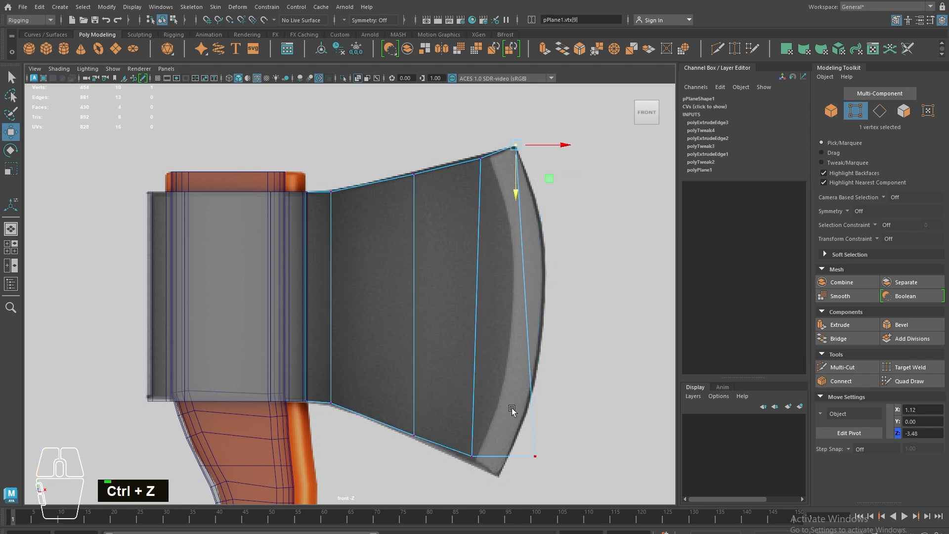
# Move the cutting edge's lower vertex onto the blade's lower tip in the reference image.
pyautogui.moveTo(559, 475); pyautogui.dragTo(543, 456)
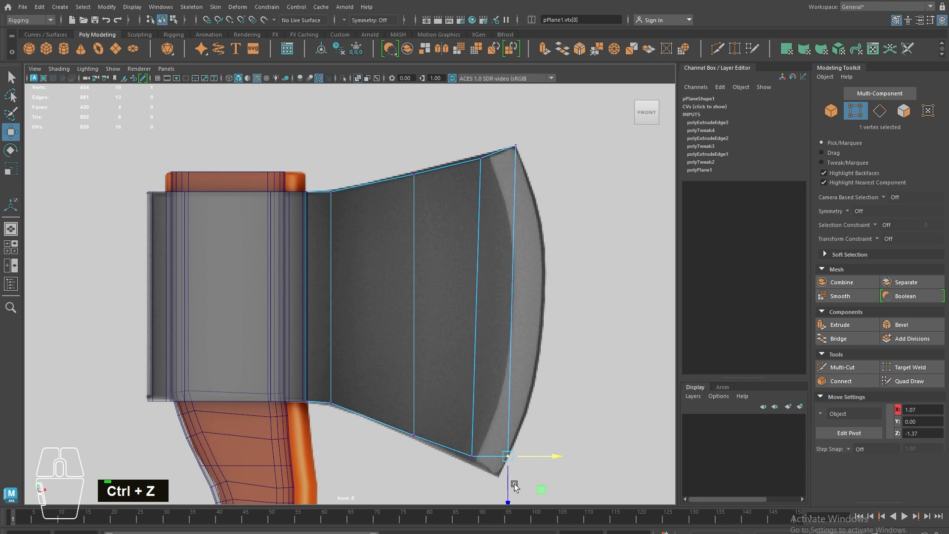
pyautogui.moveTo(508, 486); pyautogui.dragTo(502, 505)
pyautogui.moveTo(540, 474); pyautogui.dragTo(501, 492)
# Fine-tune the lower and upper vertices beside the blade tips to match the outline, at about Z -1.35 and -3.41.
pyautogui.moveTo(449, 428); pyautogui.dragTo(465, 452)
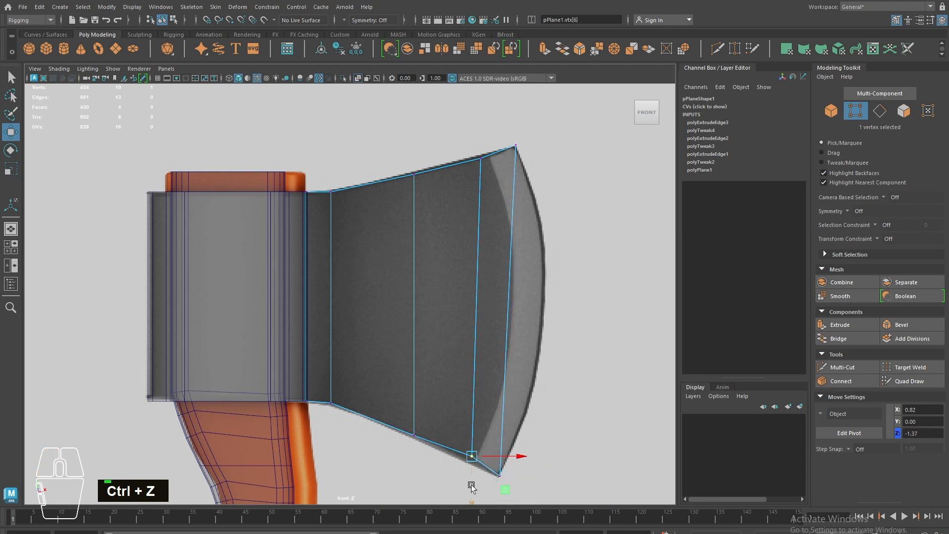
pyautogui.moveTo(472, 487); pyautogui.dragTo(474, 490)
pyautogui.keyDown('alt'); pyautogui.scroll(2, 452, 317); pyautogui.keyUp('alt')
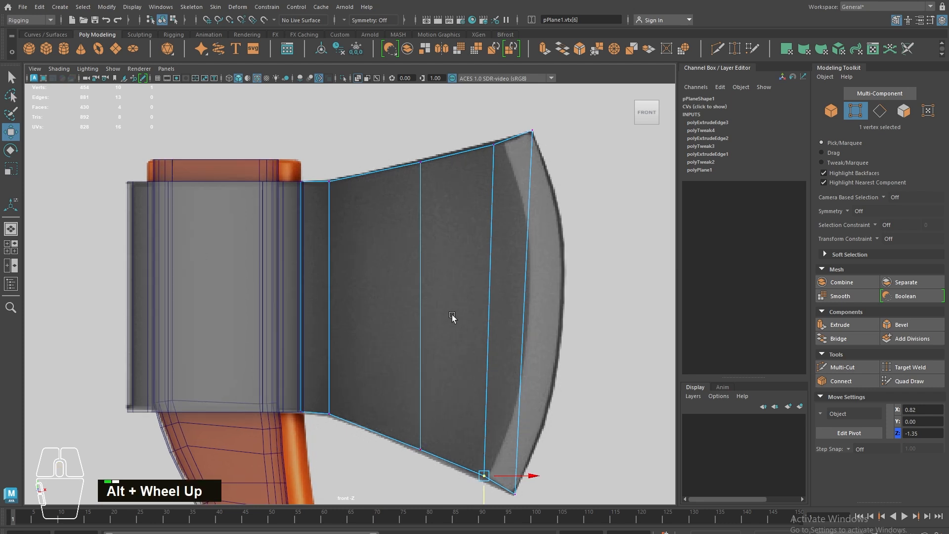
pyautogui.keyDown('alt'); pyautogui.moveTo(504, 330); pyautogui.dragTo(445, 155, button='middle'); pyautogui.keyUp('alt')
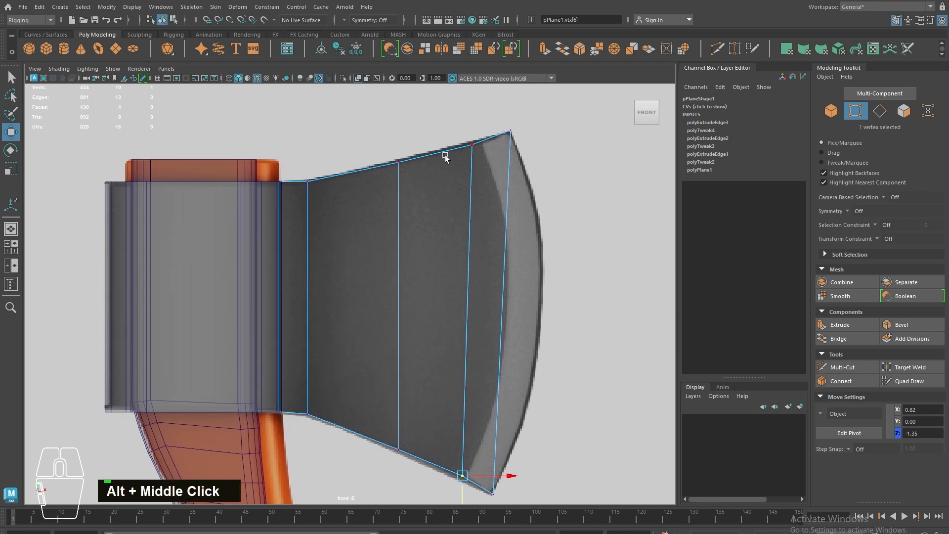
pyautogui.moveTo(473, 173); pyautogui.dragTo(469, 192)
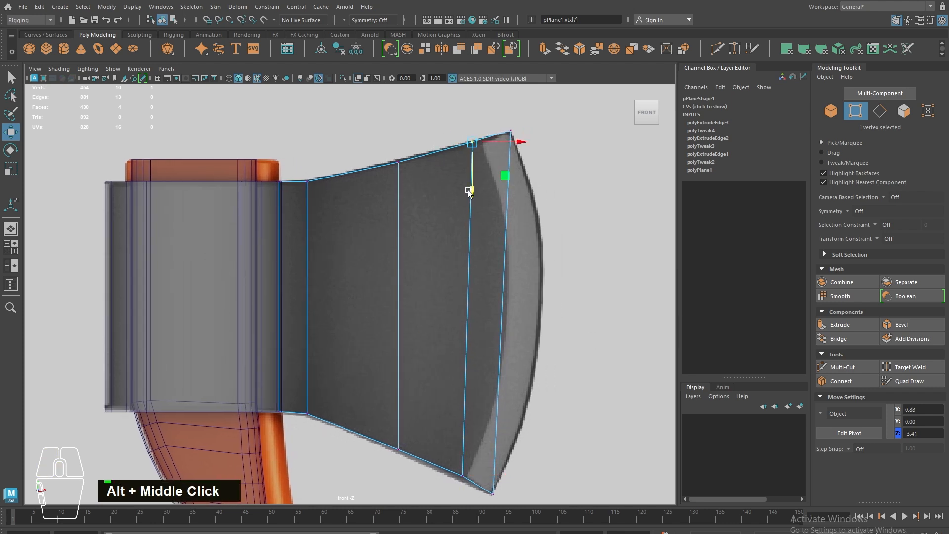
pyautogui.keyDown('alt'); pyautogui.moveTo(550, 343); pyautogui.dragTo(479, 308, button='middle'); pyautogui.keyUp('alt')
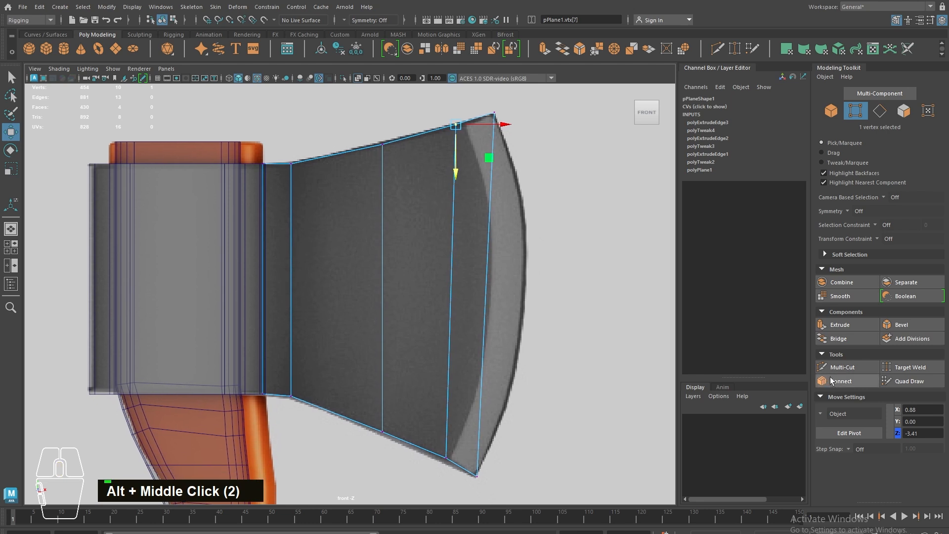
# Insert three lengthwise edge loops across the blade with Multi-Cut, one at the middle and one centred in each half.
pyautogui.click(842, 367)
pyautogui.keyDown('ctrl'); pyautogui.middleClick(465, 261); pyautogui.keyUp('ctrl')
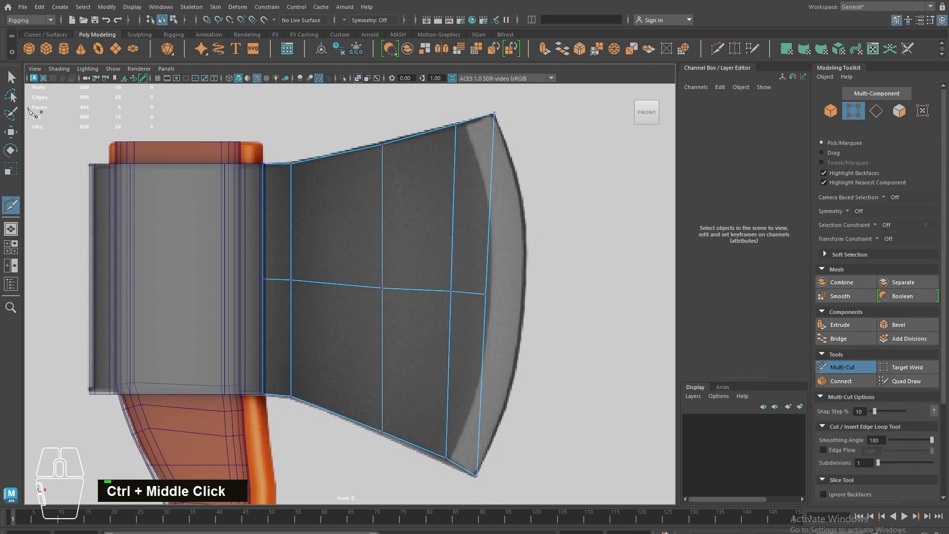
pyautogui.click(16, 78)
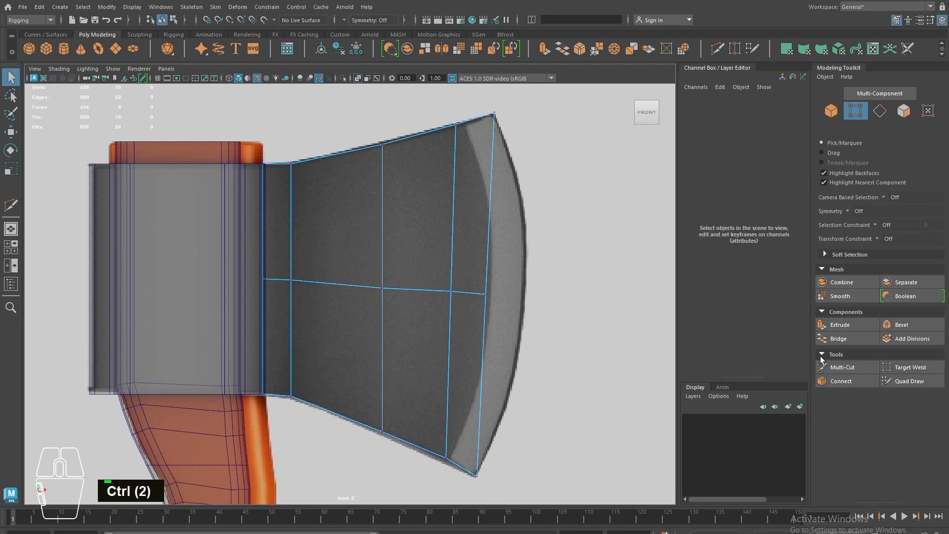
pyautogui.click(843, 367)
pyautogui.scroll(2, 560, 283)
pyautogui.keyDown('ctrl'); pyautogui.middleClick(482, 228); pyautogui.keyUp('ctrl')
pyautogui.keyDown('ctrl'); pyautogui.middleClick(462, 341); pyautogui.keyUp('ctrl')
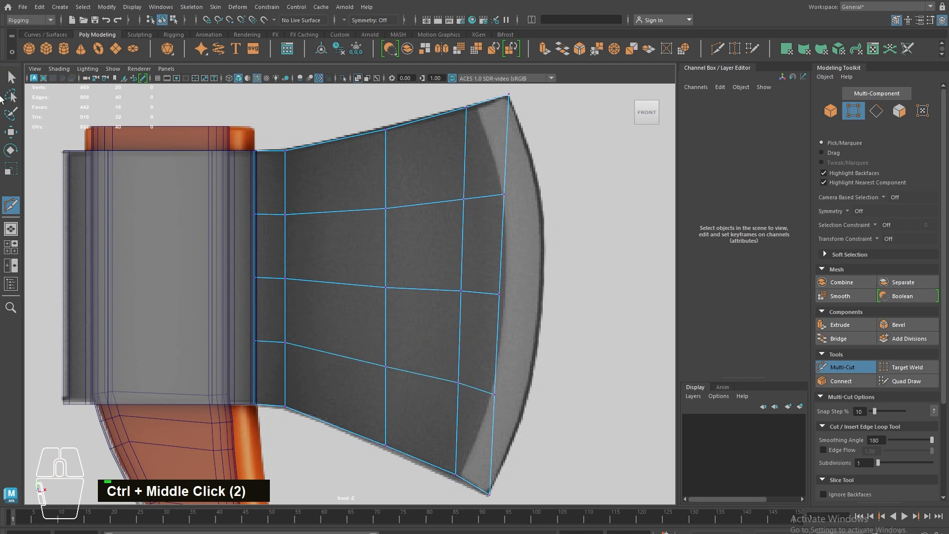
# Move the three inner cutting-edge vertices outward along X onto the curved blade outline, the middle one to about 1.31.
pyautogui.press('w')
pyautogui.click(504, 194)
pyautogui.moveTo(544, 194); pyautogui.dragTo(581, 196)
pyautogui.click(499, 294)
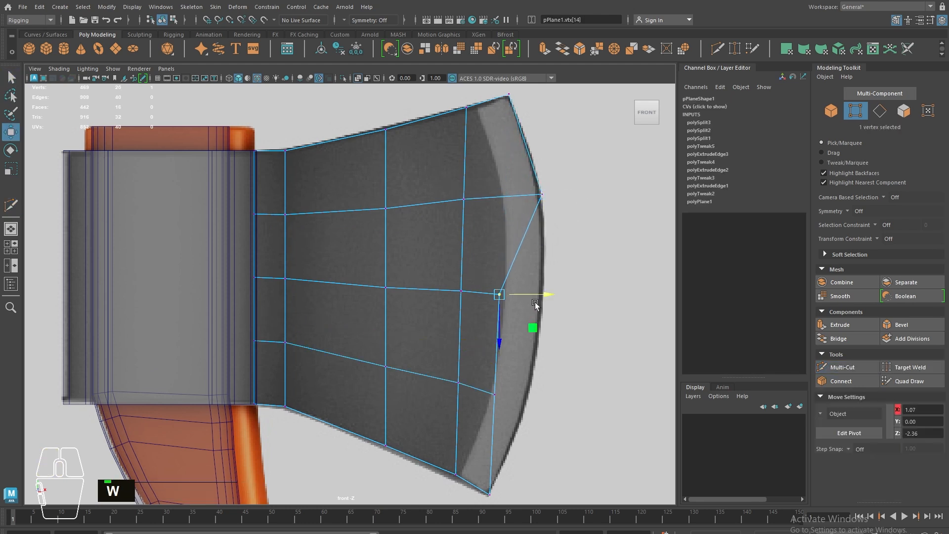
pyautogui.moveTo(545, 296); pyautogui.dragTo(589, 305)
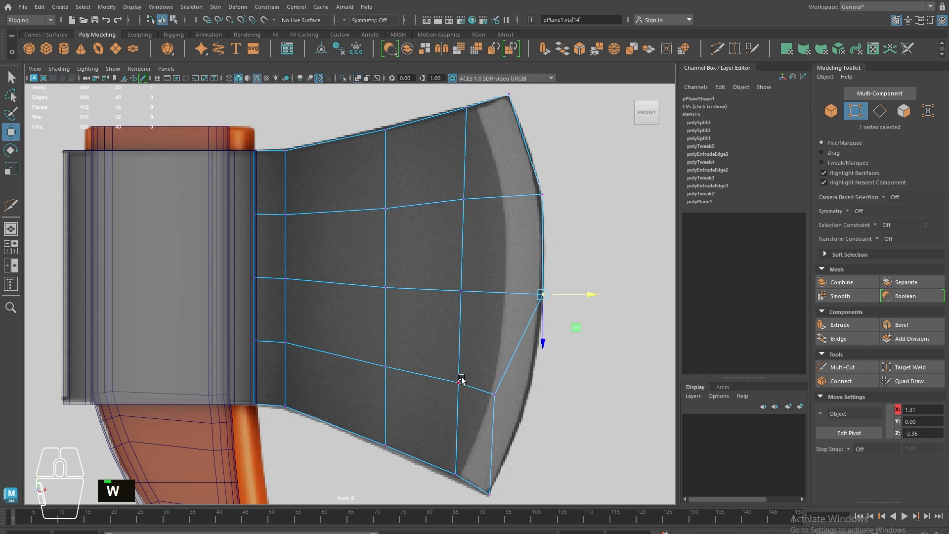
pyautogui.moveTo(480, 380); pyautogui.dragTo(561, 405)
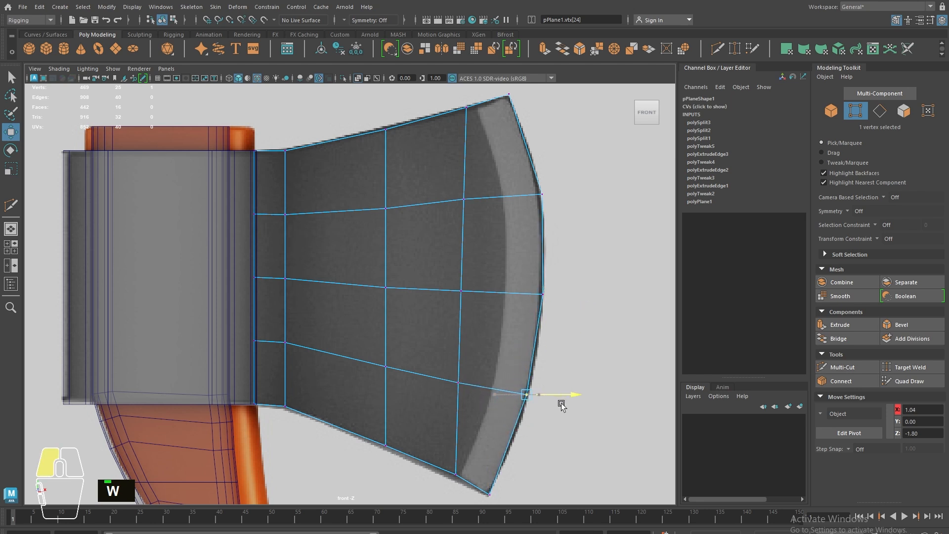
# Insert four more centred edge loops with Multi-Cut, one in each lengthwise strip of the blade.
pyautogui.click(842, 367)
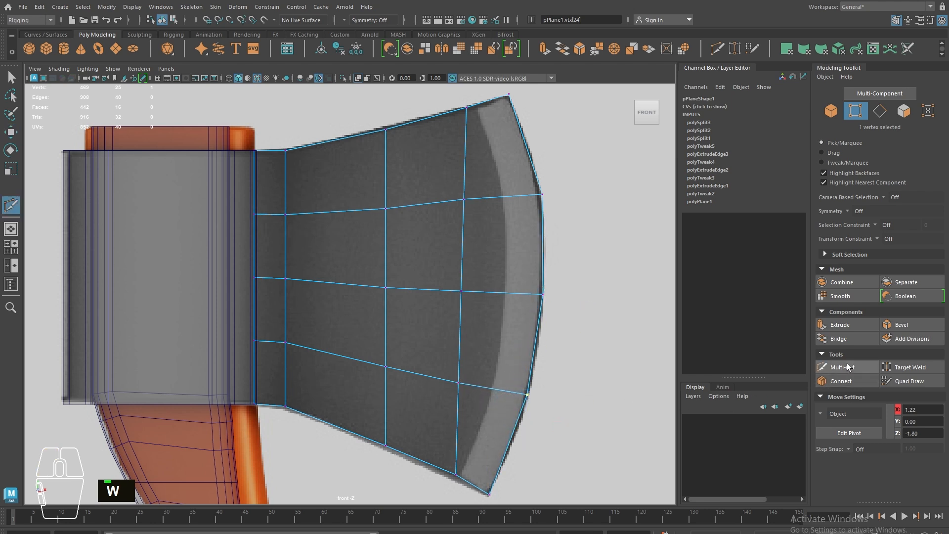
pyautogui.keyDown('ctrl'); pyautogui.middleClick(517, 244); pyautogui.keyUp('ctrl')
pyautogui.keyDown('ctrl'); pyautogui.middleClick(467, 151); pyautogui.keyUp('ctrl')
pyautogui.keyDown('ctrl'); pyautogui.middleClick(523, 339); pyautogui.keyUp('ctrl')
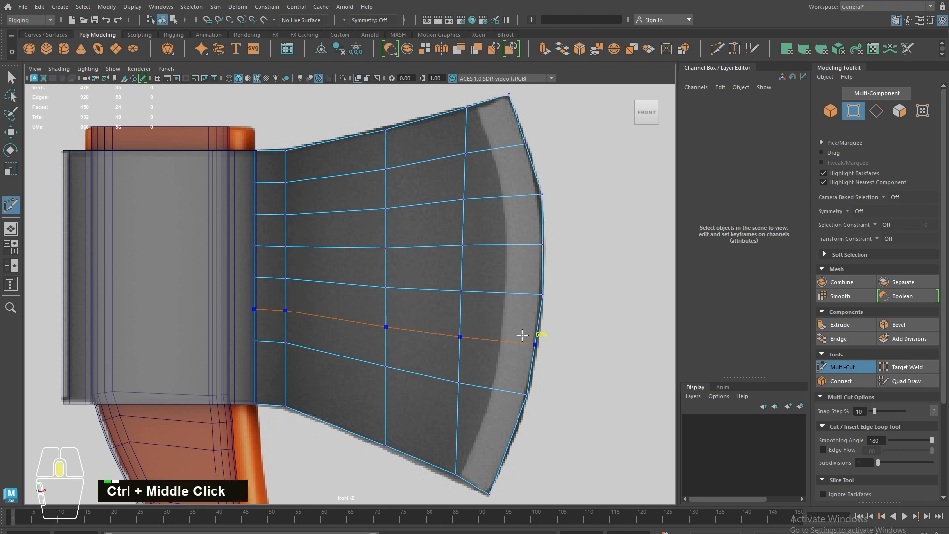
pyautogui.keyDown('ctrl'); pyautogui.middleClick(505, 437); pyautogui.keyUp('ctrl')
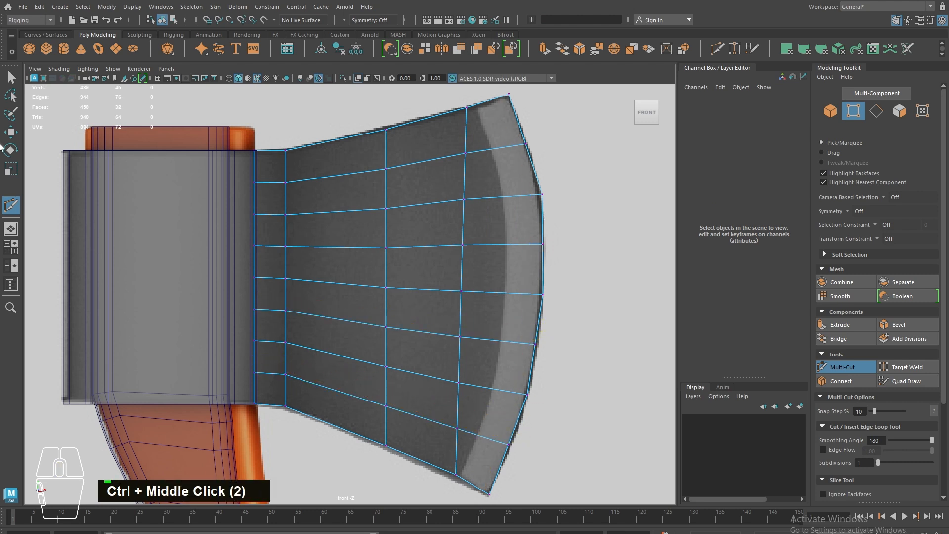
# Fine-tune the lower, lower-middle and centre cutting-edge vertices along X onto the curved outline, setting the latter two to about 1.27 and 1.31.
pyautogui.press('q')
pyautogui.click(510, 444)
pyautogui.press('w')
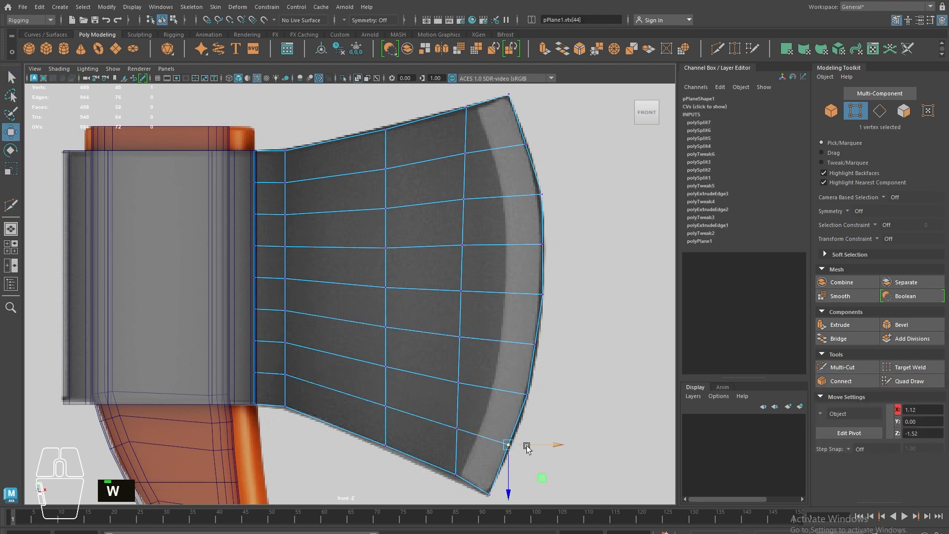
pyautogui.moveTo(530, 447); pyautogui.dragTo(532, 449)
pyautogui.click(535, 344)
pyautogui.moveTo(564, 345); pyautogui.dragTo(566, 349)
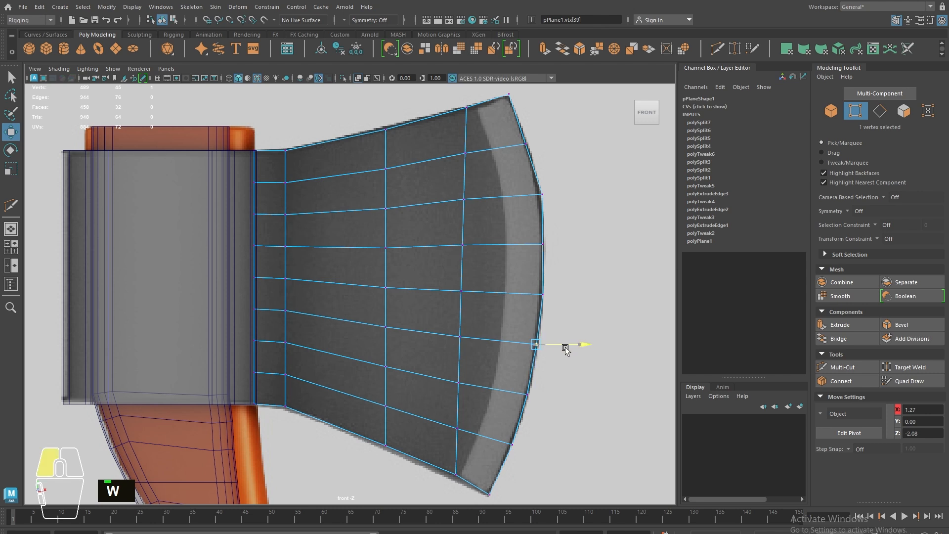
pyautogui.click(542, 244)
pyautogui.moveTo(568, 245); pyautogui.dragTo(569, 243)
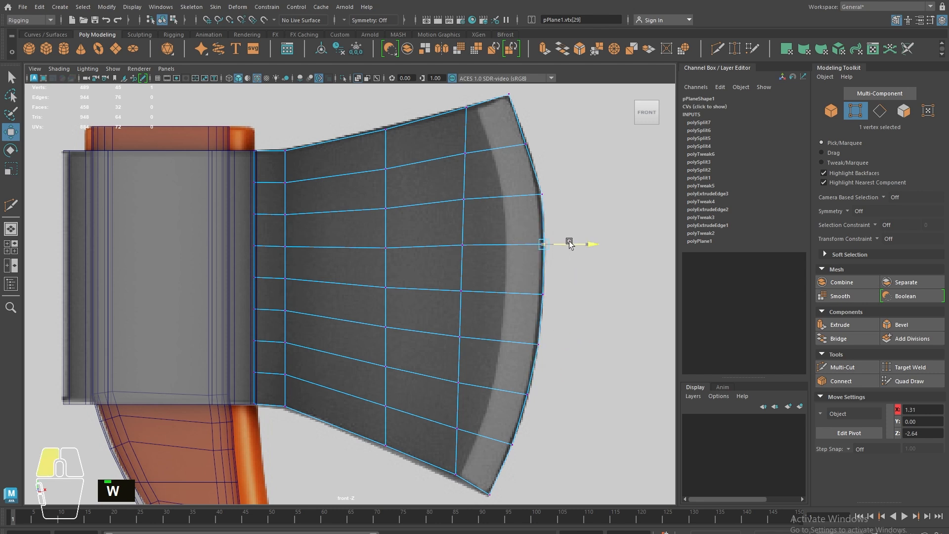
# Nudge the cutting-edge vertices at Z -3.20 and Z -1.80 outward to about X 1.23 and 1.24.
pyautogui.keyDown('alt'); pyautogui.moveTo(523, 251); pyautogui.dragTo(516, 292, button='middle'); pyautogui.keyUp('alt')
pyautogui.click(519, 188)
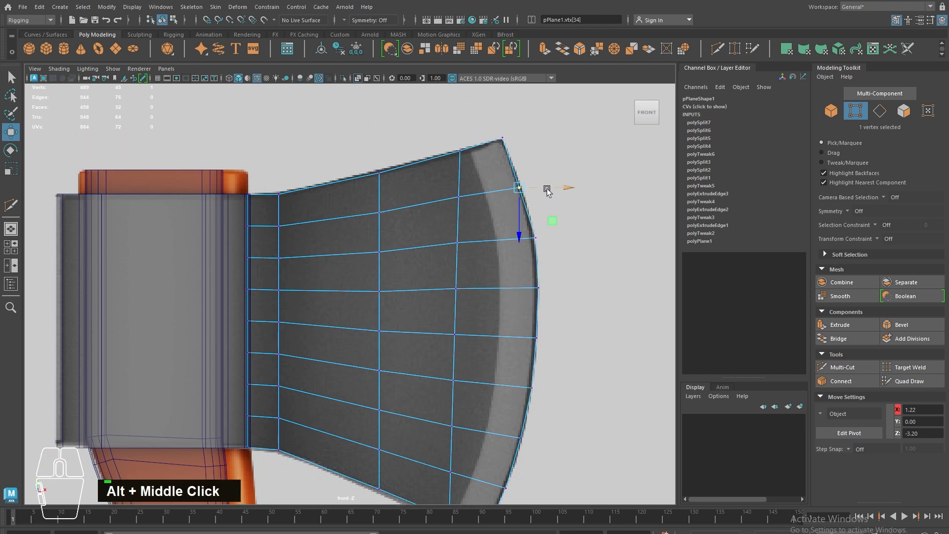
pyautogui.keyDown('alt'); pyautogui.moveTo(563, 333); pyautogui.dragTo(541, 223, button='middle'); pyautogui.keyUp('alt')
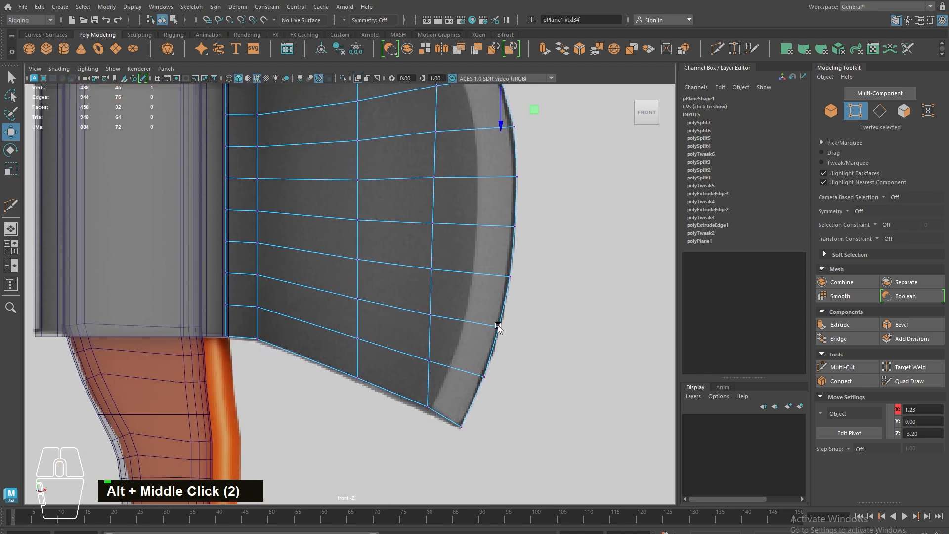
pyautogui.click(499, 327)
pyautogui.moveTo(524, 328); pyautogui.dragTo(525, 328)
# In the perspective view with X-Ray off, move the whole blade forward from the reference plane to Translate Y 2.469 and Translate Z 0.91.
pyautogui.keyDown('alt'); pyautogui.moveTo(430, 263); pyautogui.dragTo(453, 314, button='middle'); pyautogui.keyUp('alt')
pyautogui.press('space')
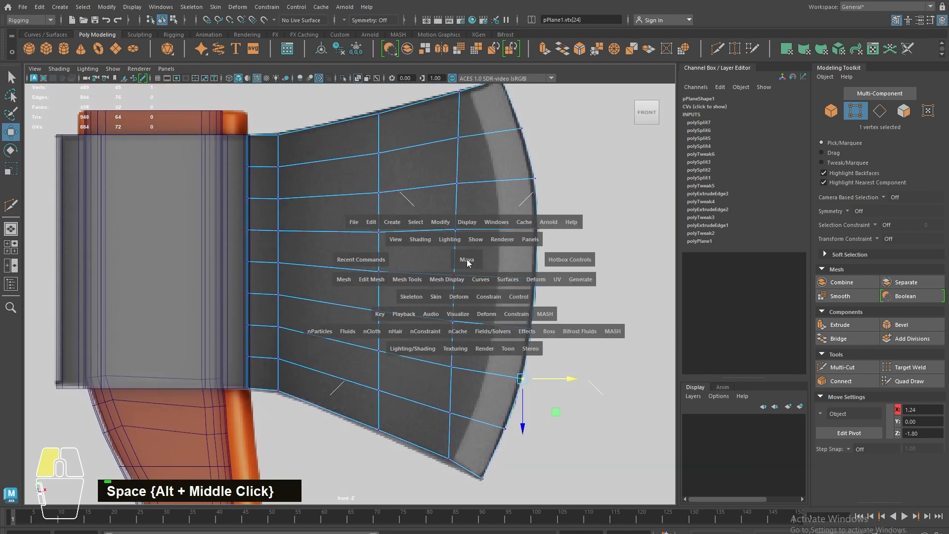
pyautogui.moveTo(468, 261); pyautogui.dragTo(464, 236)
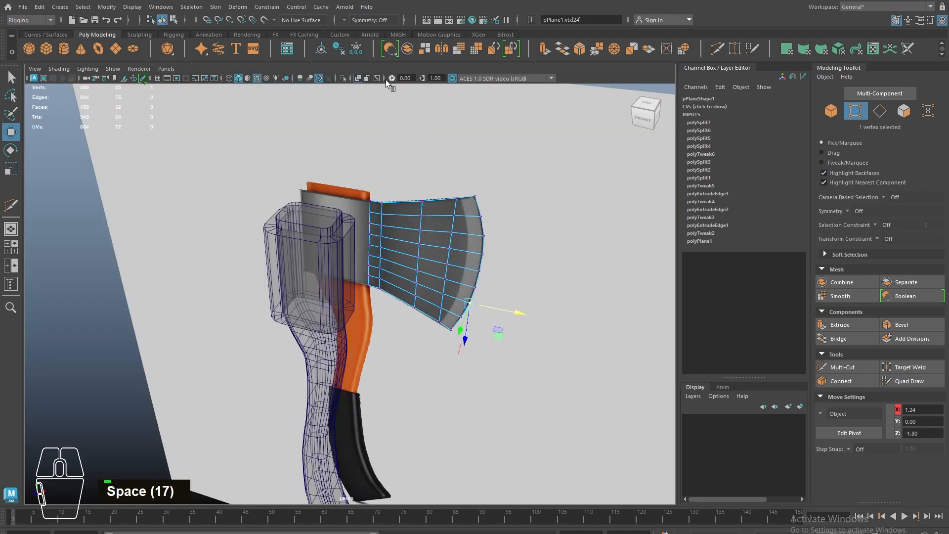
pyautogui.click(366, 78)
pyautogui.keyDown('alt'); pyautogui.moveTo(346, 223); pyautogui.dragTo(406, 262); pyautogui.keyUp('alt')
pyautogui.moveTo(381, 258); pyautogui.dragTo(391, 232, button='right')
pyautogui.press('w')
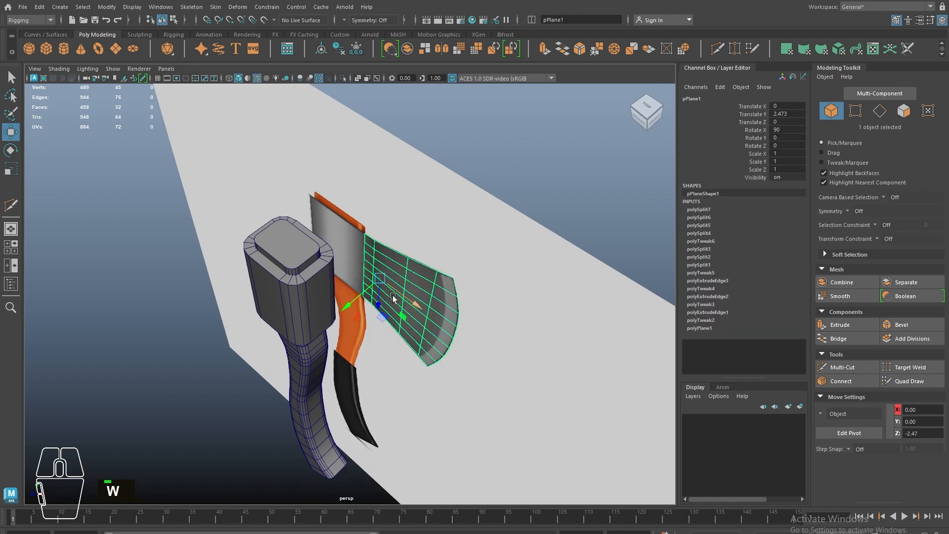
pyautogui.moveTo(396, 292)
pyautogui.mouseDown()
pyautogui.moveTo(343, 300)
pyautogui.moveTo(290, 363)
pyautogui.moveTo(396, 291)
pyautogui.mouseUp()
pyautogui.keyDown('alt'); pyautogui.moveTo(396, 292); pyautogui.dragTo(409, 205, button='right'); pyautogui.keyUp('alt')
pyautogui.moveTo(401, 230); pyautogui.dragTo(401, 231)
pyautogui.keyDown('alt'); pyautogui.moveTo(420, 117); pyautogui.dragTo(417, 176, button='middle'); pyautogui.keyUp('alt')
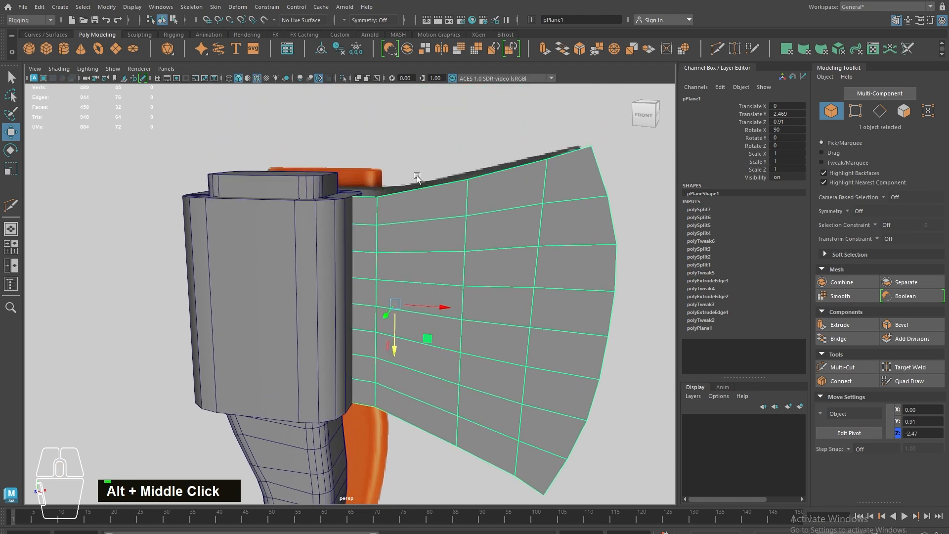
# Delete the blade's construction history and extrude its faces with a thickness of 0.212.
pyautogui.doubleClick(403, 121)
pyautogui.keyDown('alt'); pyautogui.moveTo(403, 120); pyautogui.dragTo(417, 238); pyautogui.keyUp('alt')
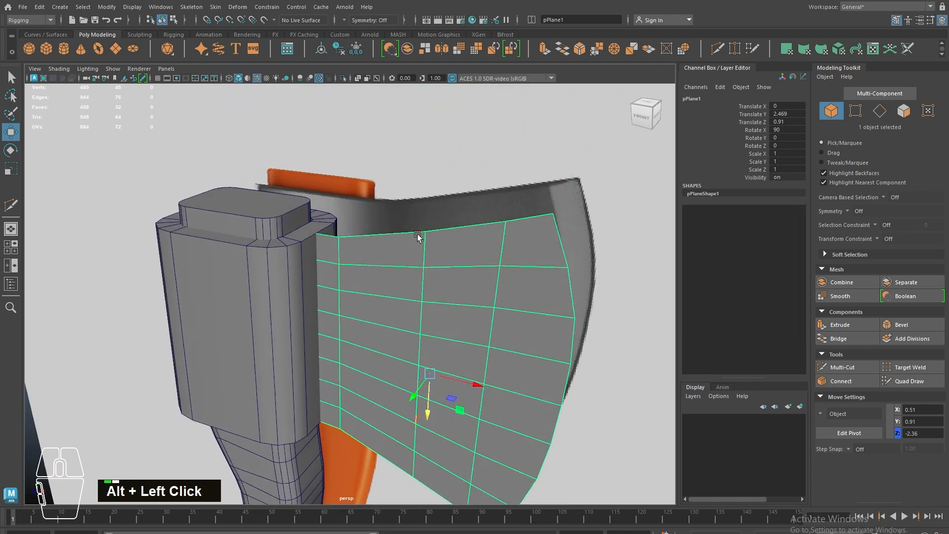
pyautogui.keyDown('shift'); pyautogui.moveTo(420, 257); pyautogui.dragTo(450, 312, button='right'); pyautogui.keyUp('shift')
pyautogui.keyDown('alt'); pyautogui.moveTo(450, 312); pyautogui.dragTo(638, 306); pyautogui.keyUp('alt')
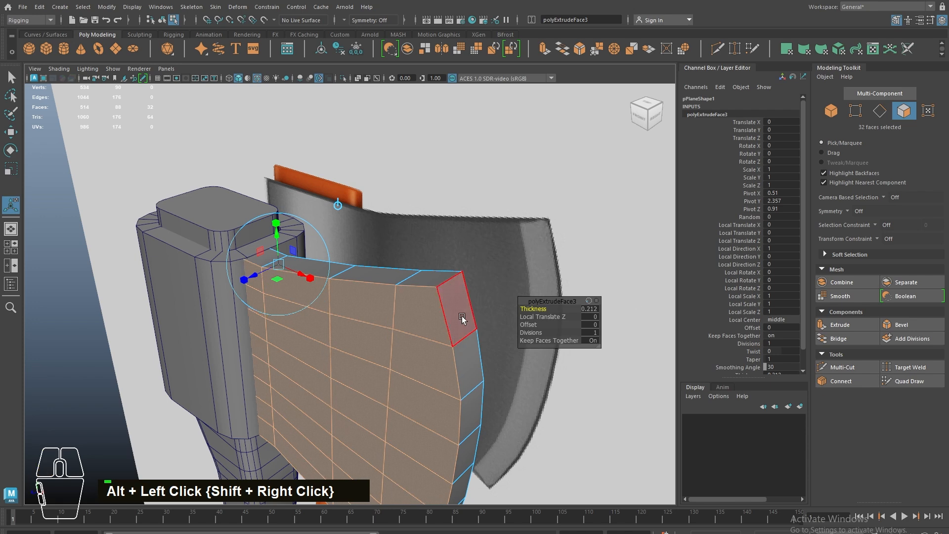
# Reposition the thickened blade as an object at Translate Z 0.783 and set its Scale Z to 0.944.
pyautogui.moveTo(462, 316); pyautogui.dragTo(495, 212, button='right')
pyautogui.press('w')
pyautogui.moveTo(363, 435); pyautogui.dragTo(409, 360)
pyautogui.press('r')
# Scale the column of vertices at the blade's head end slightly inward, and return to object selection.
pyautogui.moveTo(459, 246); pyautogui.dragTo(325, 124, button='right')
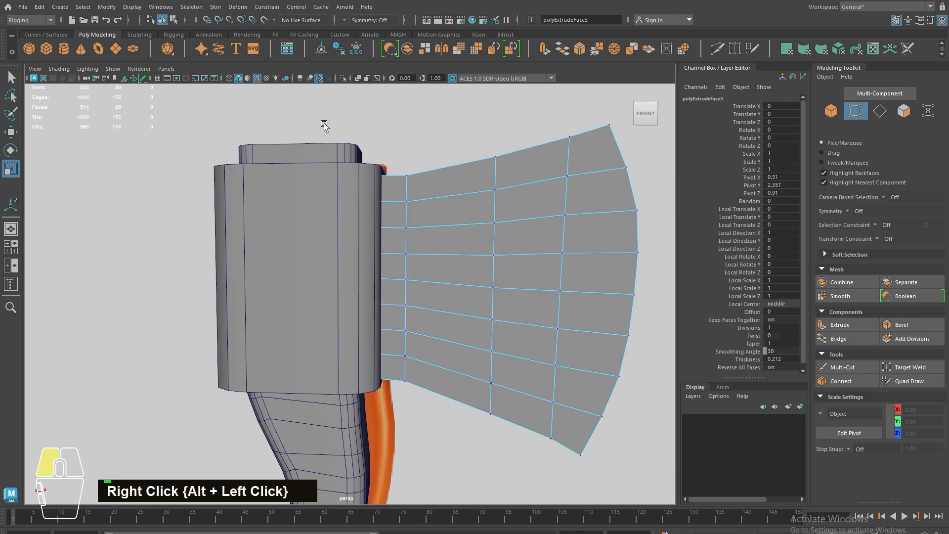
pyautogui.moveTo(325, 126); pyautogui.dragTo(388, 418)
pyautogui.press('r')
pyautogui.moveTo(377, 319); pyautogui.dragTo(216, 314)
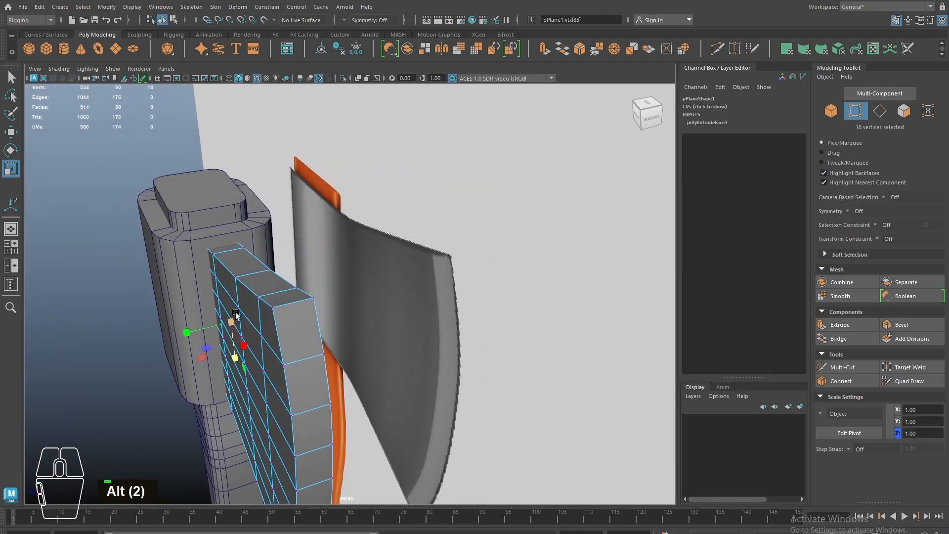
pyautogui.scroll(-4, 236, 315)
pyautogui.press('F8')
pyautogui.keyDown('alt'); pyautogui.moveTo(328, 262); pyautogui.dragTo(470, 287); pyautogui.keyUp('alt')
pyautogui.keyDown('alt'); pyautogui.moveTo(470, 287); pyautogui.dragTo(531, 374, button='right'); pyautogui.keyUp('alt')
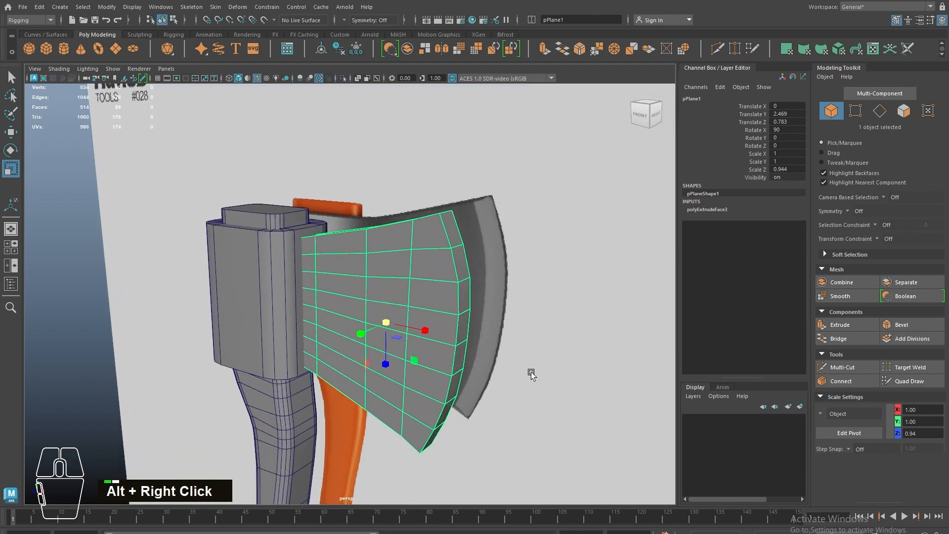
# Insert a centred edge loop around the blade's rim with Multi-Cut, halfway through its thickness.
pyautogui.click(840, 367)
pyautogui.keyDown('alt'); pyautogui.moveTo(423, 293); pyautogui.dragTo(418, 291); pyautogui.keyUp('alt')
pyautogui.keyDown('ctrl'); pyautogui.middleClick(417, 290); pyautogui.keyUp('ctrl')
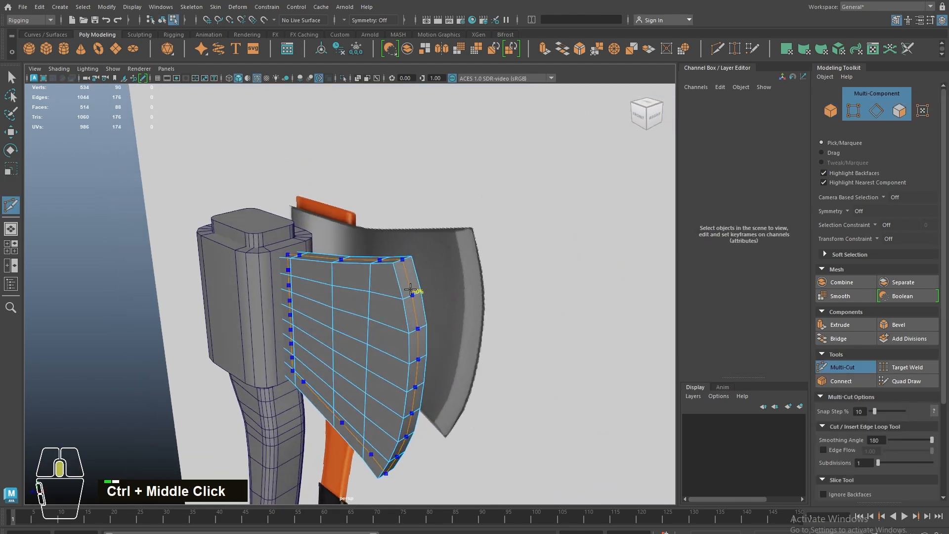
# Try to merge the rim vertices at the blade's upper tip, and undo the merge.
pyautogui.moveTo(418, 289); pyautogui.dragTo(402, 272, button='right')
pyautogui.keyDown('shift'); pyautogui.click(417, 277); pyautogui.keyUp('shift')
pyautogui.keyDown('shift'); pyautogui.moveTo(403, 318); pyautogui.dragTo(404, 163, button='right'); pyautogui.keyUp('shift')
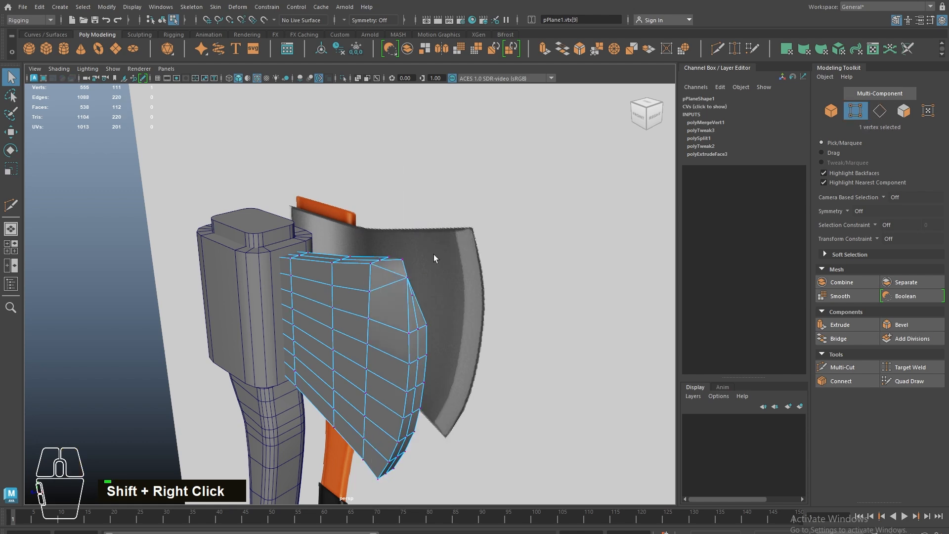
pyautogui.hotkey('ctrl', 'z')
# Try to sharpen the blade by target-welding the cutting rim's outer edges onto its centre loop, working from the upper tip downward.
pyautogui.keyDown('alt'); pyautogui.moveTo(402, 301); pyautogui.dragTo(553, 294, button='right'); pyautogui.keyUp('alt')
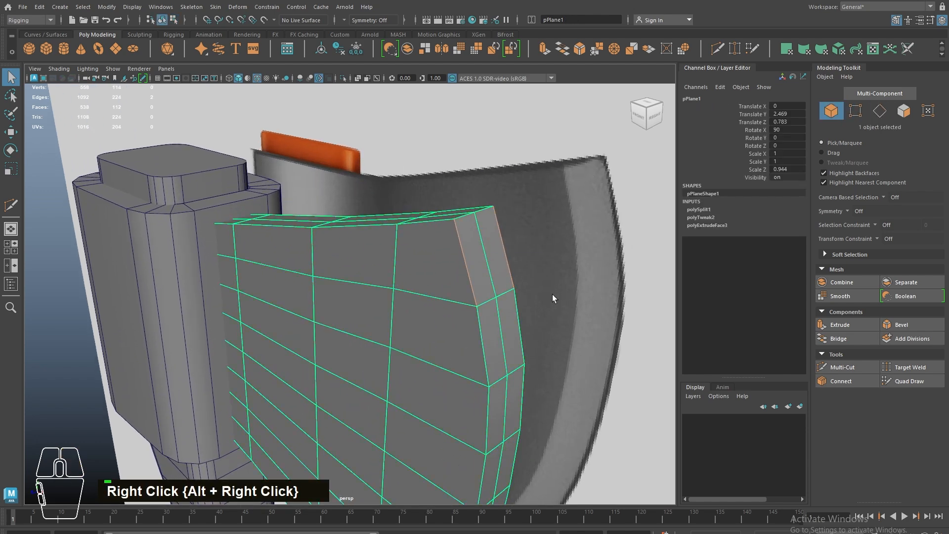
pyautogui.click(910, 367)
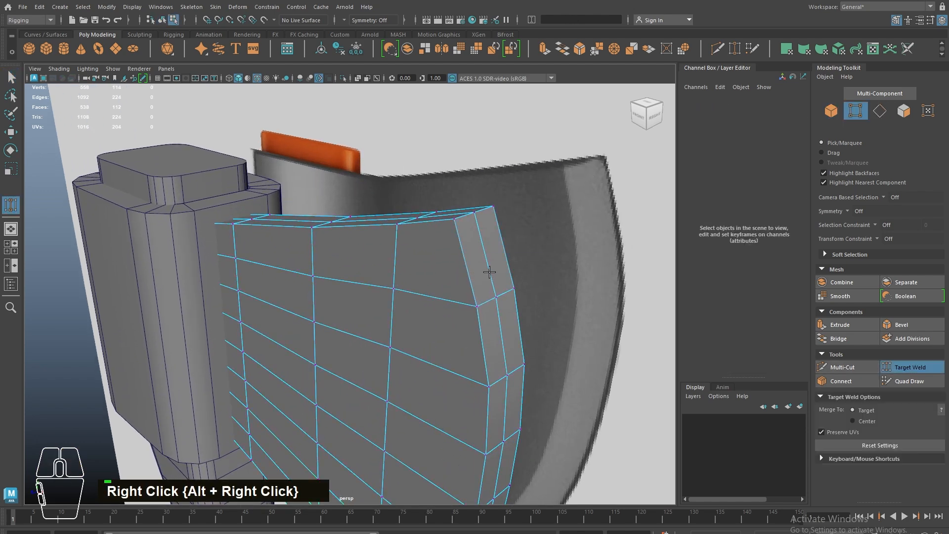
pyautogui.moveTo(477, 259); pyautogui.dragTo(467, 226, button='right')
pyautogui.moveTo(467, 264); pyautogui.dragTo(489, 260)
pyautogui.moveTo(481, 347); pyautogui.dragTo(502, 348)
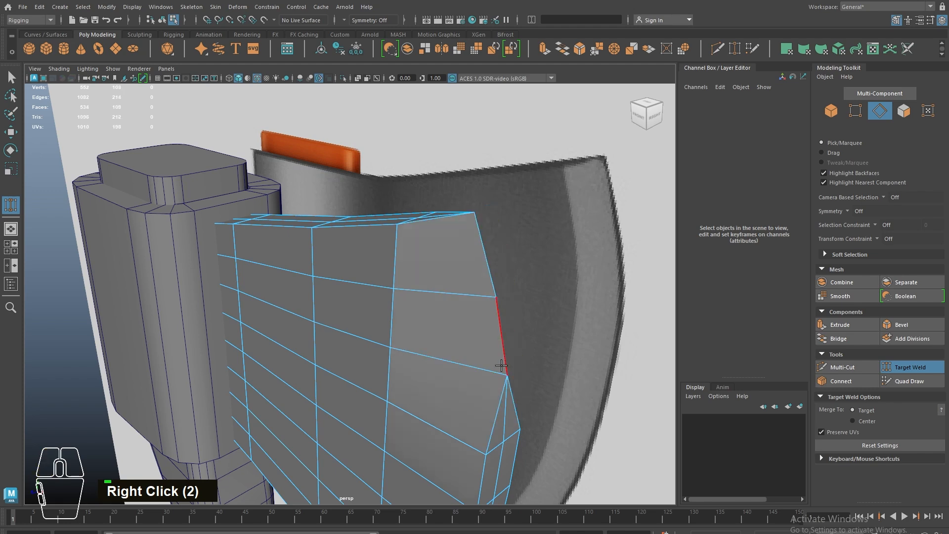
pyautogui.click(505, 409)
pyautogui.moveTo(514, 405); pyautogui.dragTo(504, 415)
pyautogui.keyDown('alt'); pyautogui.moveTo(495, 420); pyautogui.dragTo(461, 231, button='middle'); pyautogui.keyUp('alt')
pyautogui.moveTo(449, 297); pyautogui.dragTo(463, 292)
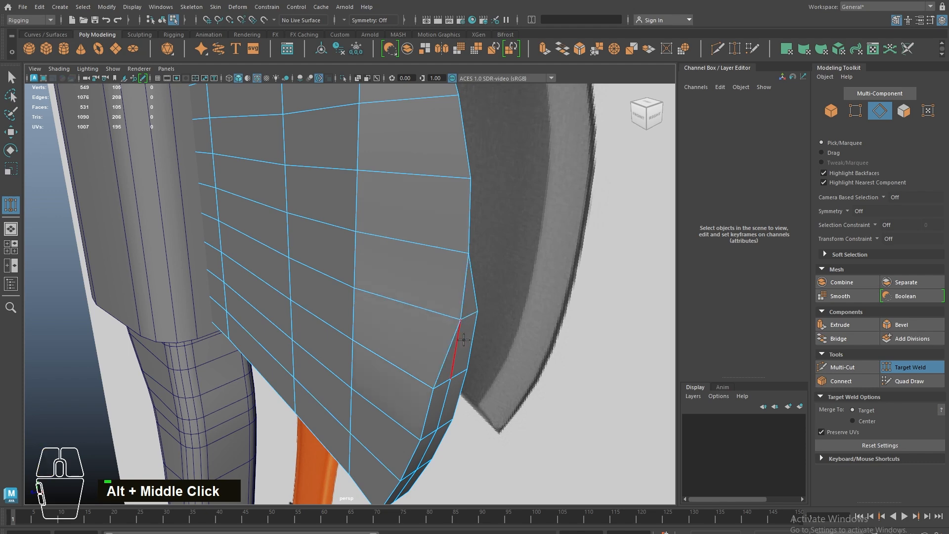
pyautogui.moveTo(473, 348); pyautogui.dragTo(452, 298)
# Undo all the cutting-rim edge welds and leave the Target Weld tool.
pyautogui.scroll(-6, 456, 343)
pyautogui.hotkey('ctrl', 'z')
pyautogui.hotkey('ctrl', 'z')
pyautogui.hotkey('ctrl', 'z')
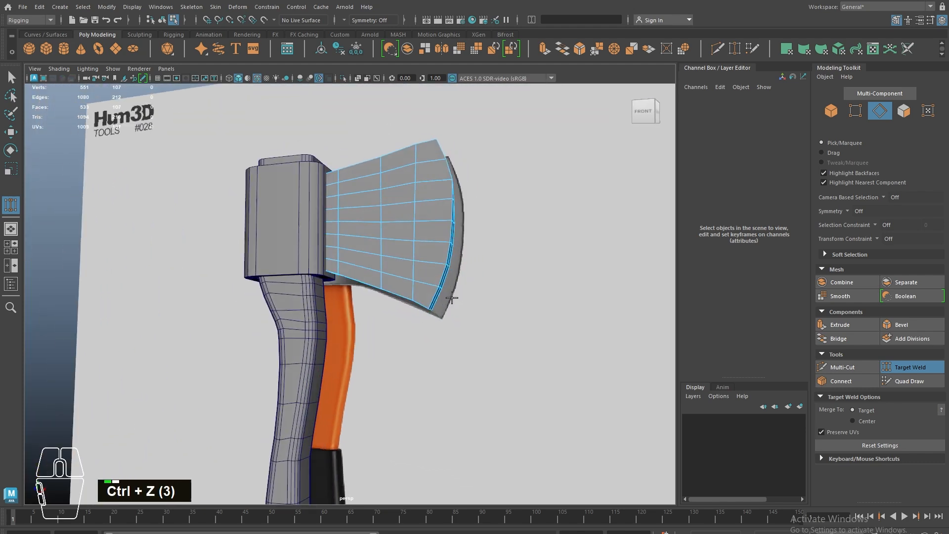
pyautogui.keyDown('alt'); pyautogui.moveTo(453, 239); pyautogui.dragTo(389, 263); pyautogui.keyUp('alt')
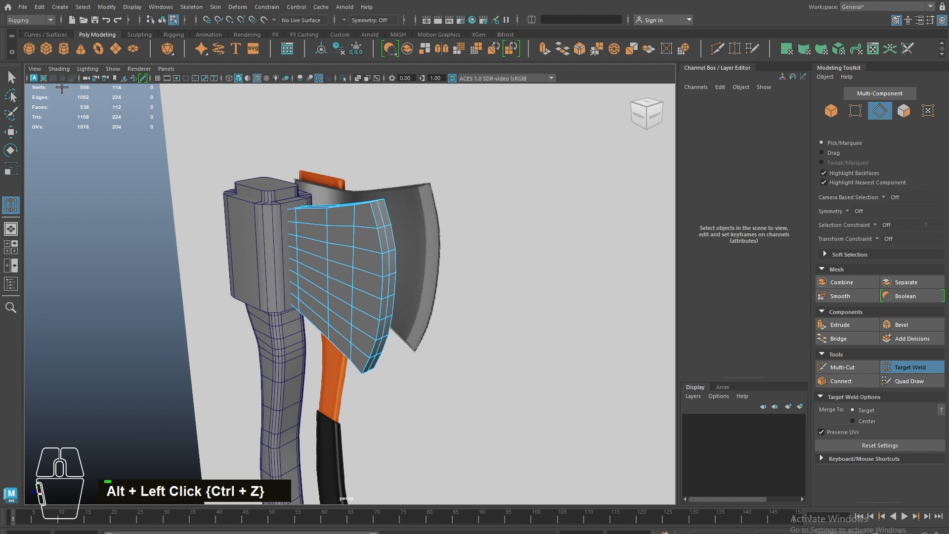
pyautogui.click(11, 78)
# In the front view with X-Ray on, insert an edge loop near the cutting edge along the reference's bevel line.
pyautogui.press('space')
pyautogui.moveTo(182, 123); pyautogui.dragTo(187, 153)
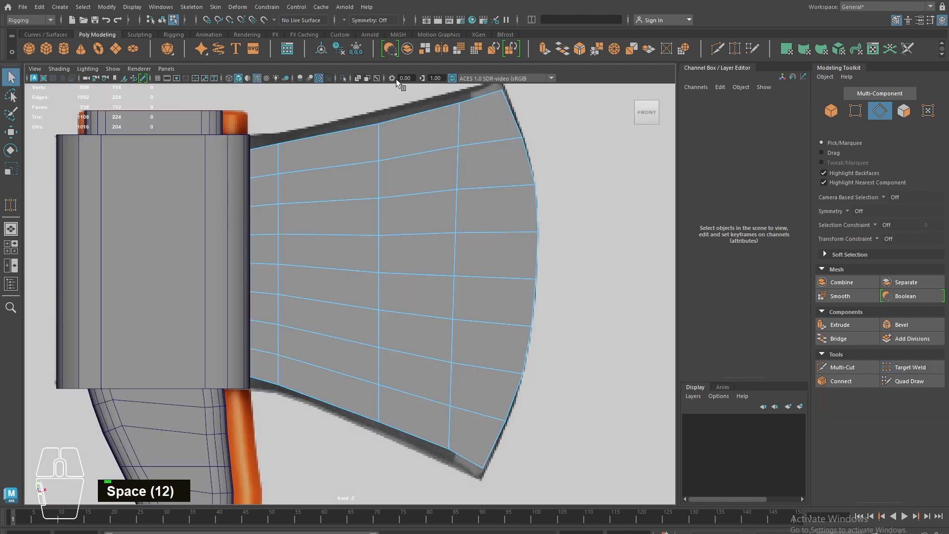
pyautogui.click(358, 79)
pyautogui.click(874, 372)
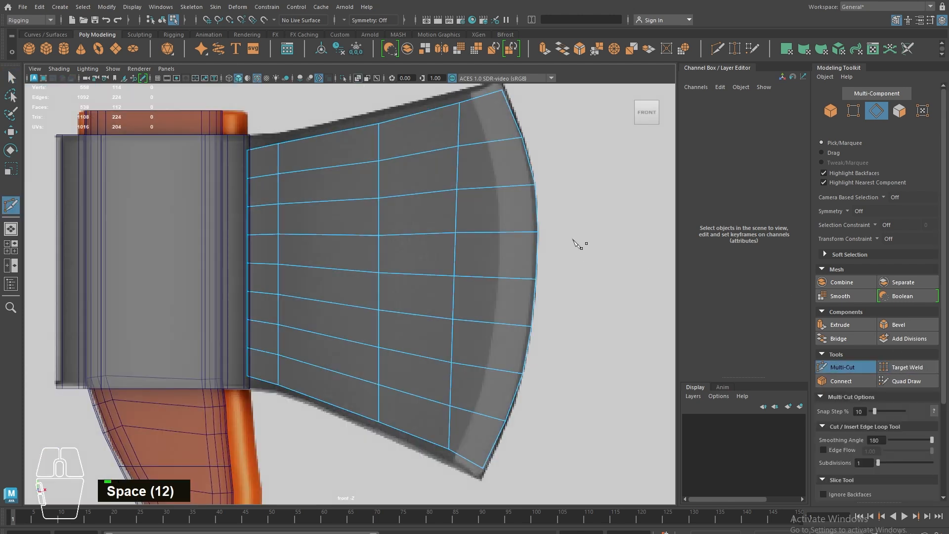
pyautogui.keyDown('ctrl'); pyautogui.click(490, 148); pyautogui.keyUp('ctrl')
pyautogui.press('q')
# Move the upper vertices of the bevel loop along X onto the reference bevel line, the topmost to about 0.96.
pyautogui.keyDown('alt'); pyautogui.moveTo(531, 158); pyautogui.dragTo(531, 235, button='middle'); pyautogui.keyUp('alt')
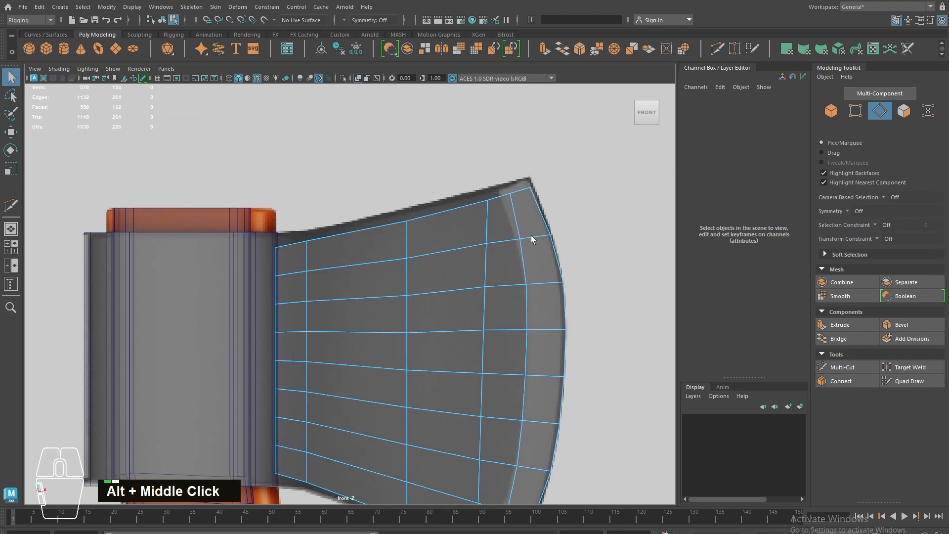
pyautogui.keyDown('alt'); pyautogui.moveTo(531, 235); pyautogui.dragTo(649, 260, button='right'); pyautogui.keyUp('alt')
pyautogui.moveTo(618, 191); pyautogui.dragTo(710, 200, button='right')
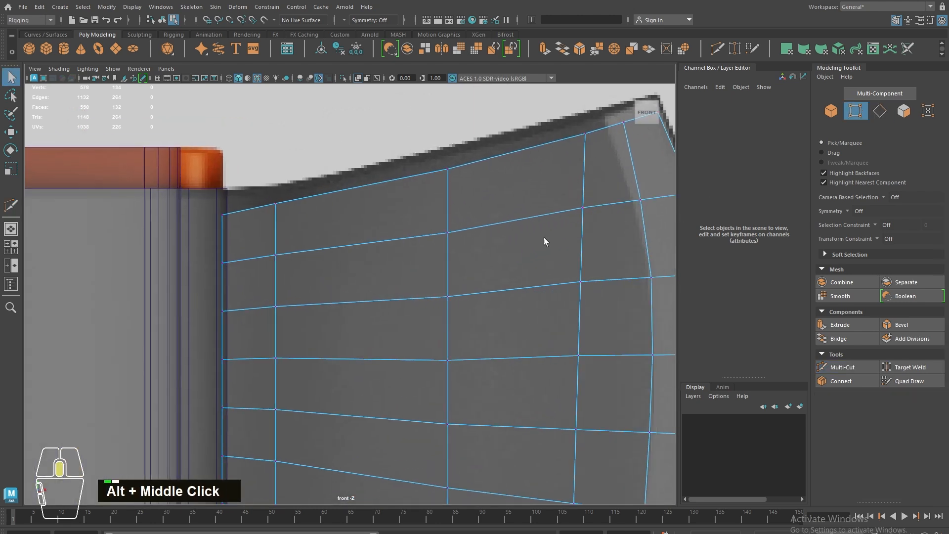
pyautogui.keyDown('alt'); pyautogui.moveTo(544, 238); pyautogui.dragTo(513, 224, button='middle'); pyautogui.keyUp('alt')
pyautogui.moveTo(592, 229); pyautogui.dragTo(593, 229)
pyautogui.press('w')
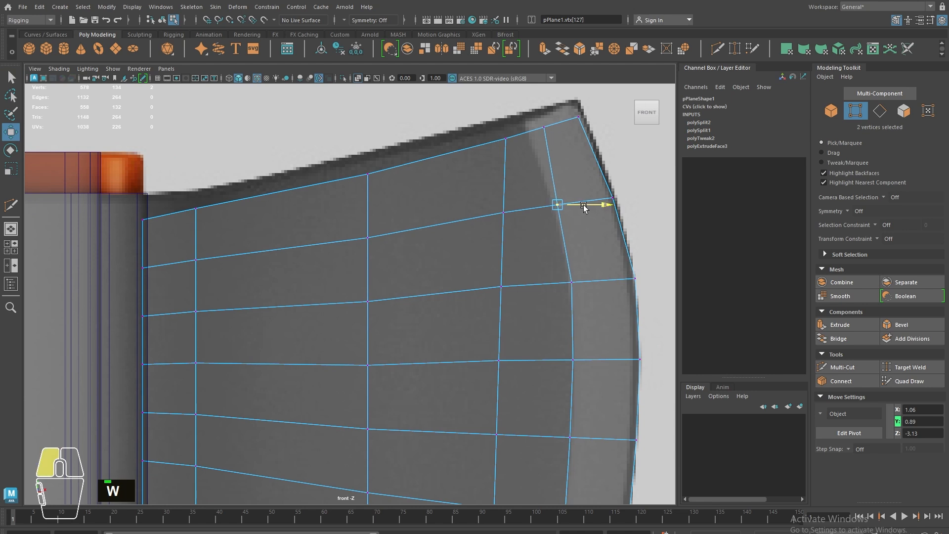
pyautogui.moveTo(551, 141)
pyautogui.mouseDown()
pyautogui.moveTo(583, 127)
pyautogui.moveTo(564, 129)
pyautogui.mouseUp()
pyautogui.hotkey('ctrl', 'z')
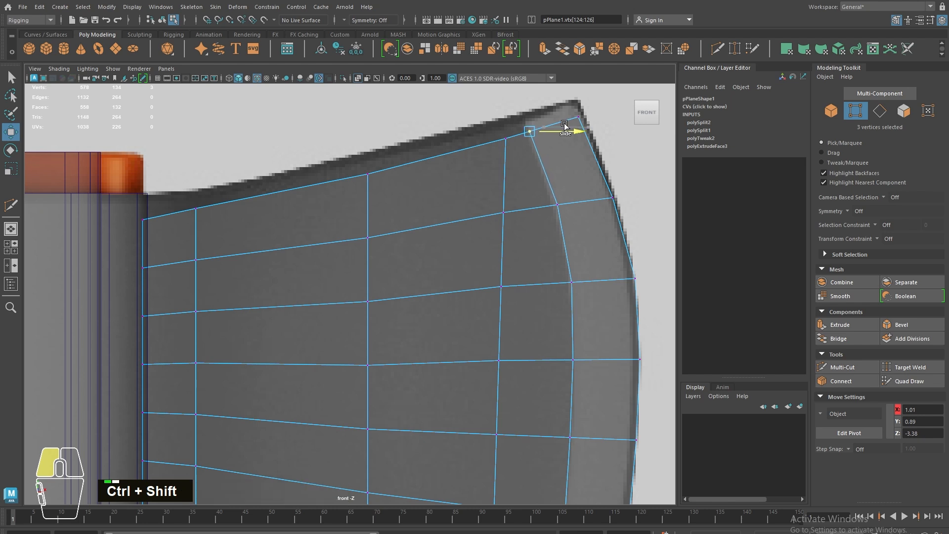
# Align the bevel loop's middle and lower-middle vertices along X with the reference bevel line.
pyautogui.keyDown('alt'); pyautogui.moveTo(550, 308); pyautogui.dragTo(512, 158, button='middle'); pyautogui.keyUp('alt')
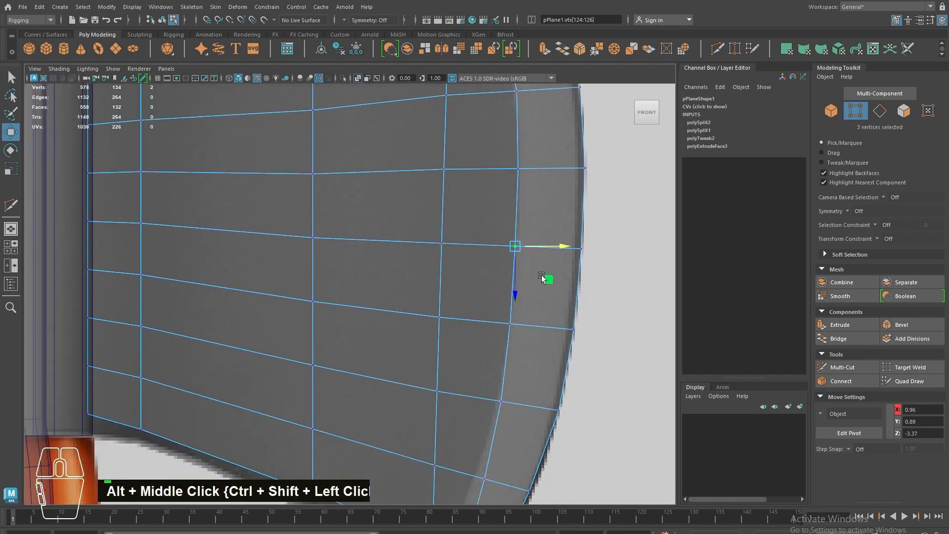
pyautogui.keyDown('ctrl'); pyautogui.keyDown('shift'); pyautogui.moveTo(541, 247); pyautogui.dragTo(544, 248); pyautogui.keyUp('shift'); pyautogui.keyUp('ctrl')
pyautogui.moveTo(489, 308); pyautogui.dragTo(538, 324)
pyautogui.moveTo(480, 383); pyautogui.dragTo(534, 401)
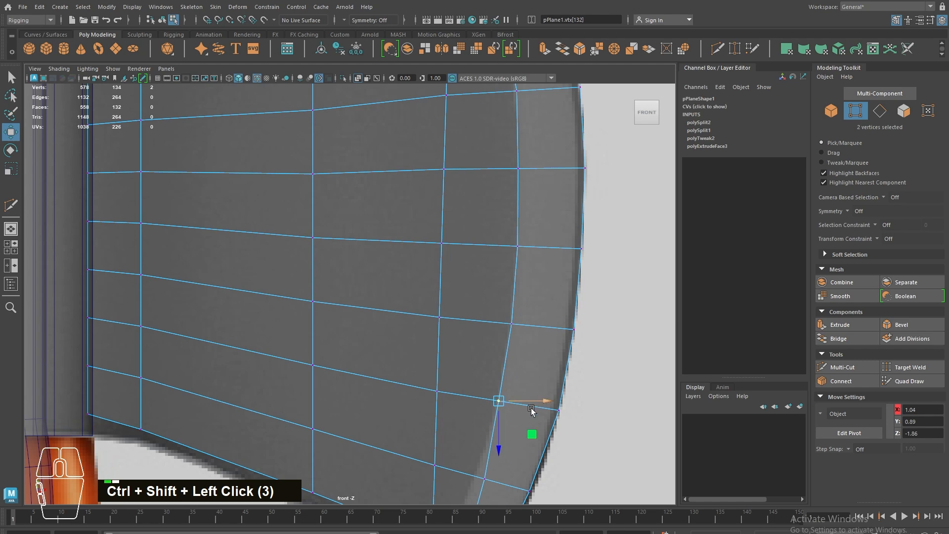
# Align the bevel loop's lowest vertices with the bevel line and shift the neighbouring inner loop's lower vertices inward to even the spacing.
pyautogui.keyDown('alt'); pyautogui.moveTo(502, 437); pyautogui.dragTo(538, 231, button='middle'); pyautogui.keyUp('alt')
pyautogui.moveTo(502, 253); pyautogui.dragTo(545, 272)
pyautogui.moveTo(458, 311)
pyautogui.mouseDown()
pyautogui.moveTo(509, 349)
pyautogui.moveTo(466, 320)
pyautogui.mouseUp()
pyautogui.moveTo(440, 226); pyautogui.dragTo(482, 257)
pyautogui.moveTo(486, 327)
pyautogui.mouseDown()
pyautogui.moveTo(514, 368)
pyautogui.moveTo(501, 338)
pyautogui.mouseUp()
pyautogui.keyDown('alt'); pyautogui.moveTo(559, 166); pyautogui.dragTo(478, 369, button='middle'); pyautogui.keyUp('alt')
# Select the whole bevel edge loop and show the blade in the perspective view with X-Ray off.
pyautogui.moveTo(479, 370); pyautogui.dragTo(494, 163, button='right')
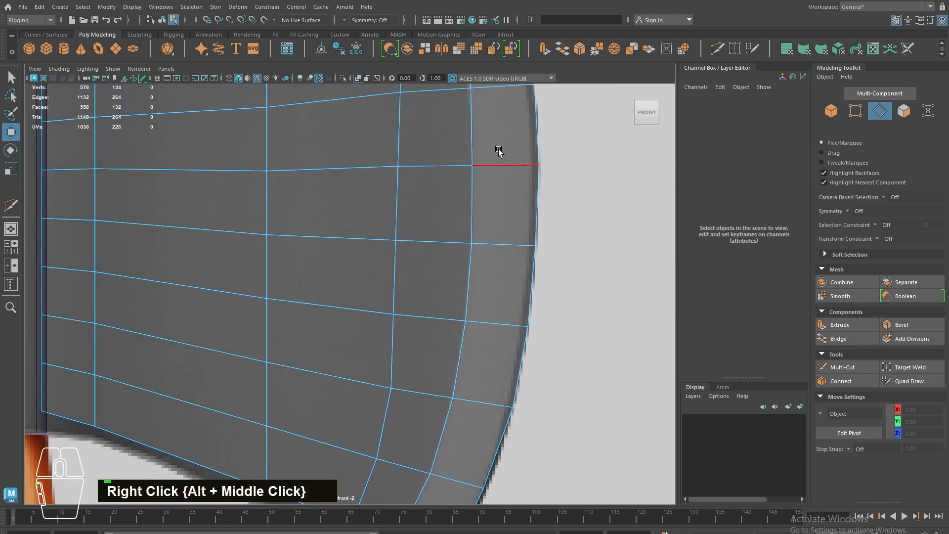
pyautogui.doubleClick(481, 202)
pyautogui.press('space')
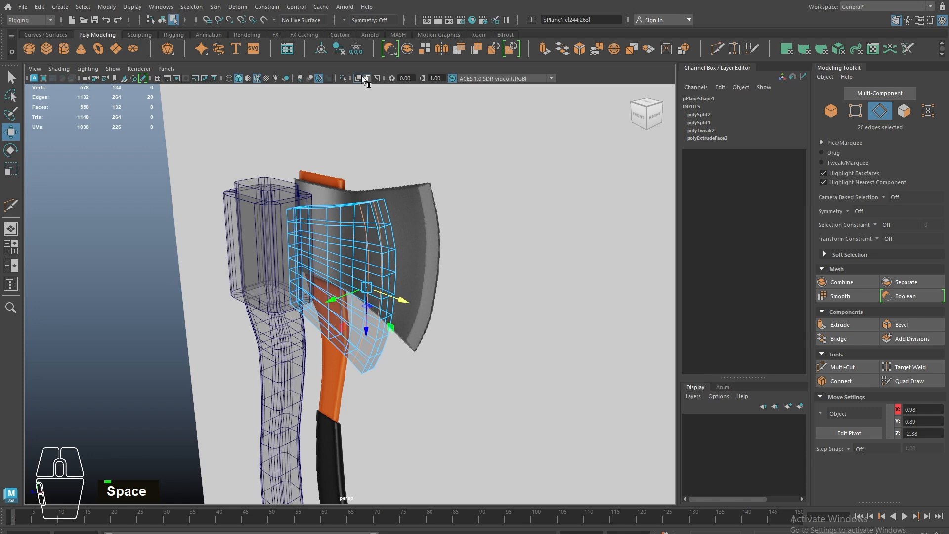
pyautogui.click(360, 77)
pyautogui.moveTo(436, 191)
pyautogui.keyDown('alt'); pyautogui.mouseDown()
pyautogui.moveTo(369, 198)
pyautogui.moveTo(472, 200)
pyautogui.mouseUp(); pyautogui.keyUp('alt')
pyautogui.keyDown('alt'); pyautogui.moveTo(452, 205); pyautogui.dragTo(468, 208, button='right'); pyautogui.keyUp('alt')
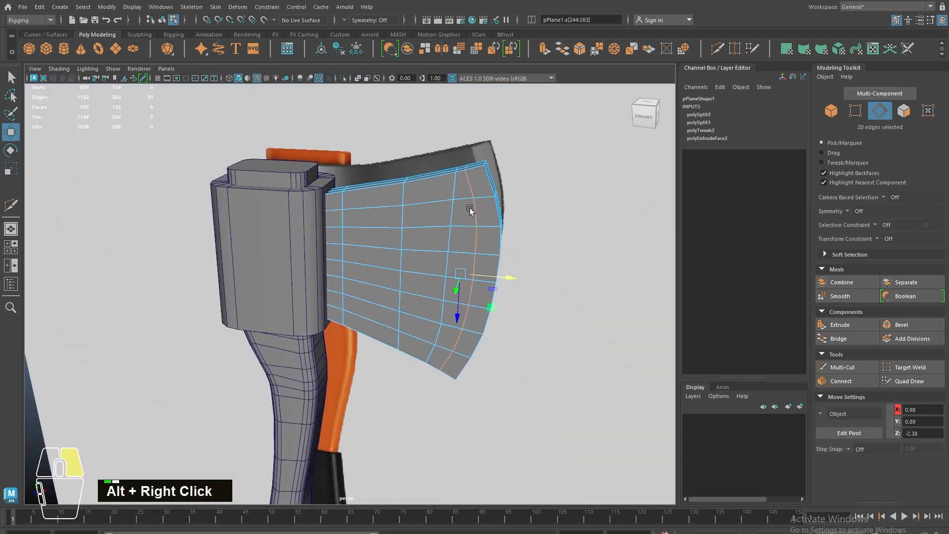
# Switch the menu set from Rigging to Modeling while keeping the bevel loop selected.
pyautogui.keyDown('alt'); pyautogui.moveTo(470, 210); pyautogui.dragTo(454, 244, button='middle'); pyautogui.keyUp('alt')
pyautogui.keyDown('shift'); pyautogui.moveTo(450, 266); pyautogui.dragTo(296, 60, button='right'); pyautogui.keyUp('shift')
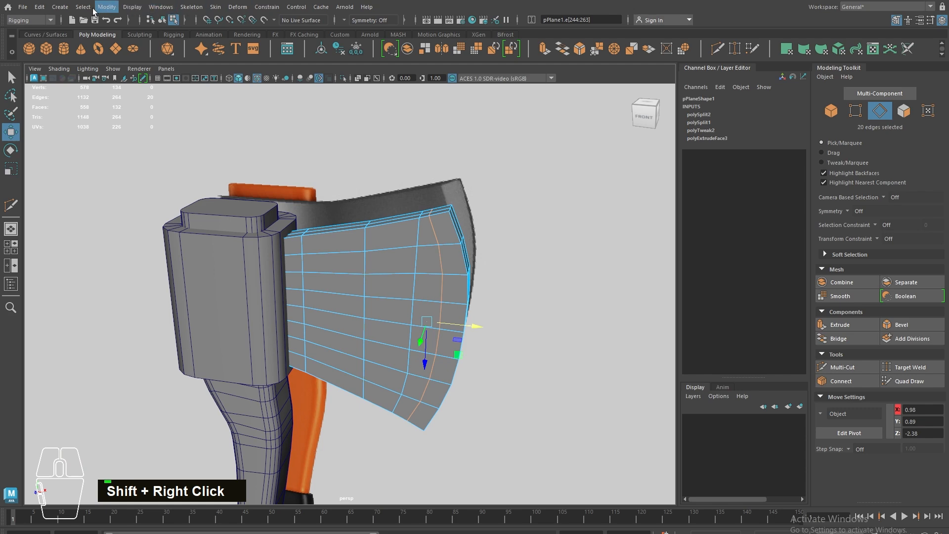
pyautogui.click(31, 20)
pyautogui.click(37, 32)
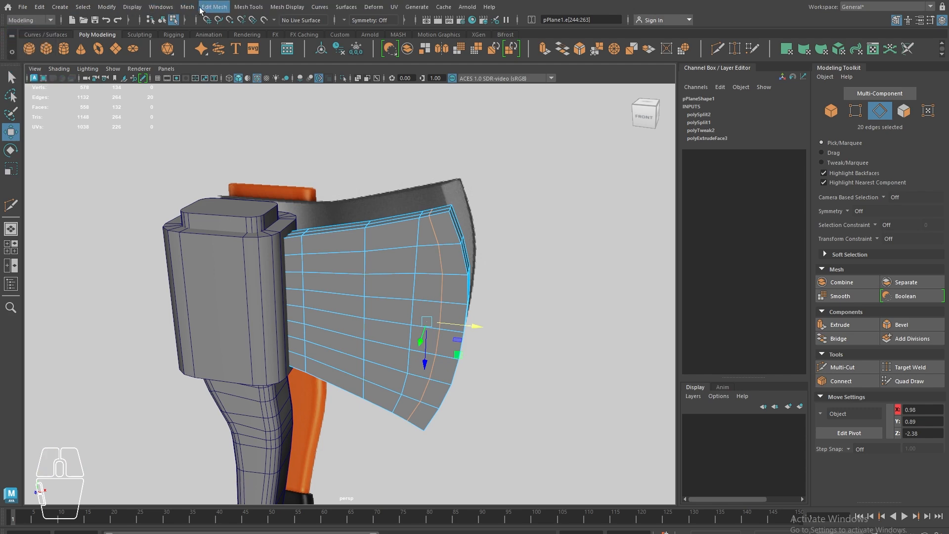
# Harden the selected bevel edge loop on the blade.
pyautogui.click(287, 7)
pyautogui.click(307, 87)
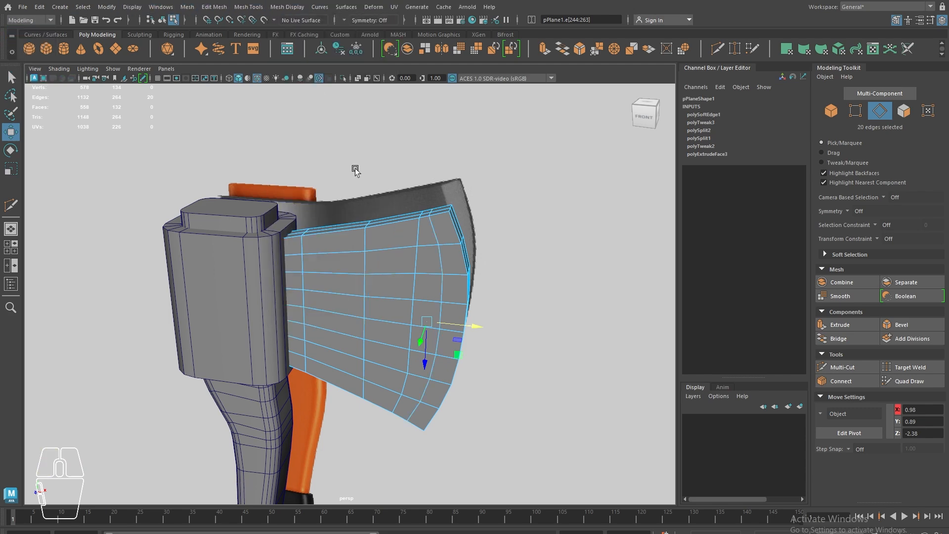
pyautogui.keyDown('alt'); pyautogui.moveTo(446, 257); pyautogui.dragTo(425, 262); pyautogui.keyUp('alt')
# Target-weld the upper and middle outer rim edges of the blade onto its centre line to form a sharp cutting edge.
pyautogui.keyDown('alt'); pyautogui.moveTo(425, 262); pyautogui.dragTo(831, 369, button='right'); pyautogui.keyUp('alt')
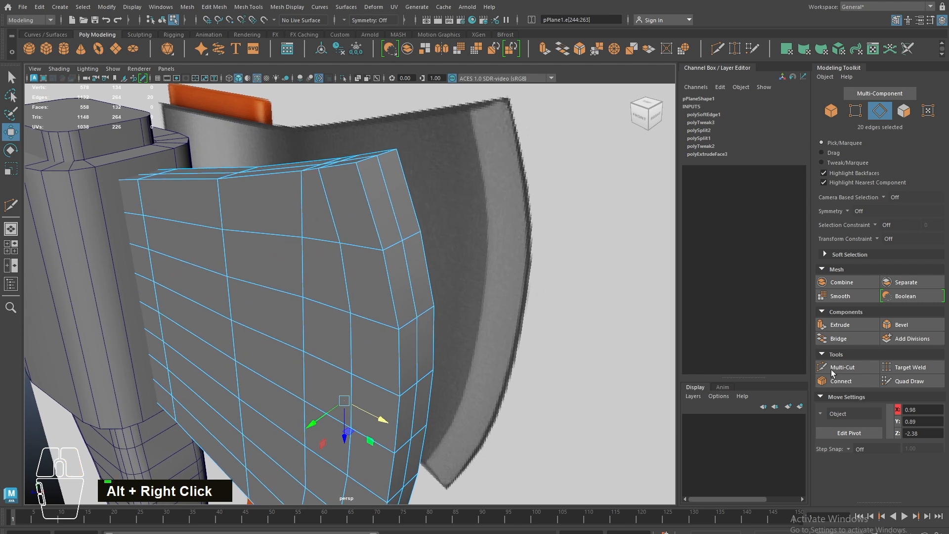
pyautogui.click(909, 368)
pyautogui.moveTo(388, 214); pyautogui.dragTo(391, 213)
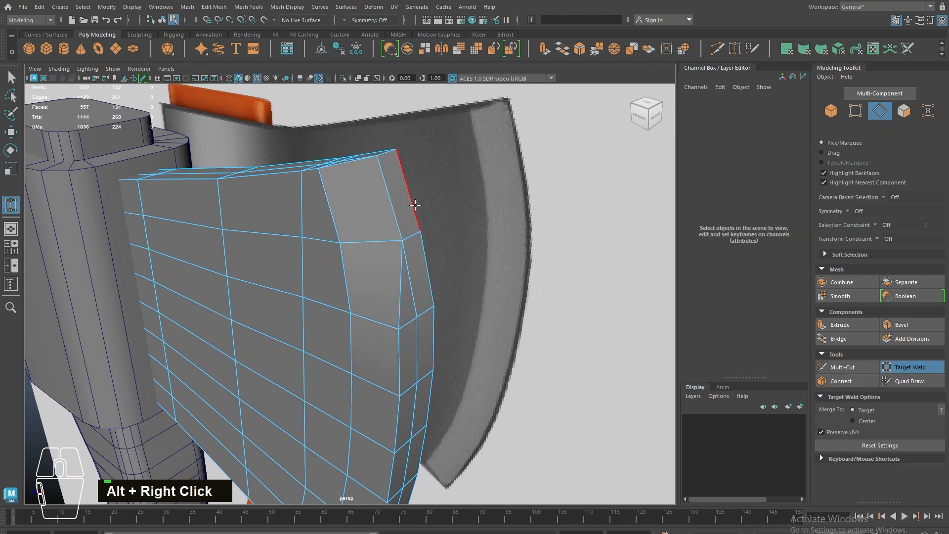
pyautogui.moveTo(406, 293); pyautogui.dragTo(411, 284)
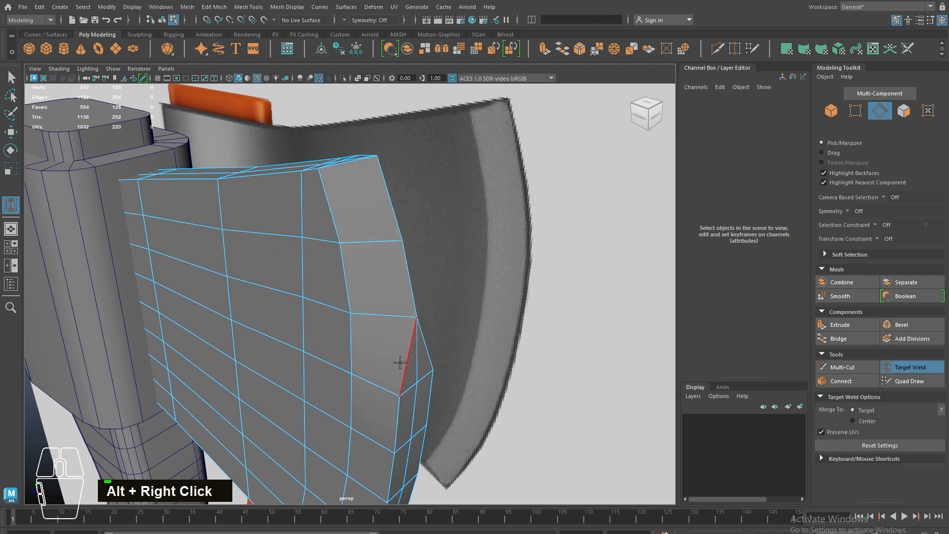
pyautogui.moveTo(419, 367); pyautogui.dragTo(419, 367)
pyautogui.moveTo(427, 354); pyautogui.dragTo(418, 355)
pyautogui.moveTo(404, 421); pyautogui.dragTo(415, 418)
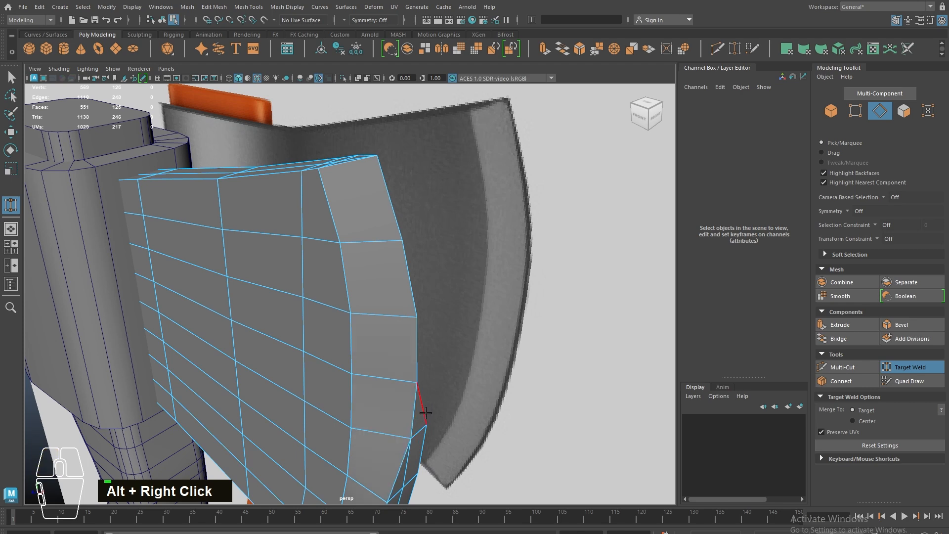
# Weld the remaining lower rim edges on both sides onto the blade's centre line and leave the Target Weld tool.
pyautogui.keyDown('alt'); pyautogui.moveTo(416, 423); pyautogui.dragTo(345, 307, button='middle'); pyautogui.keyUp('alt')
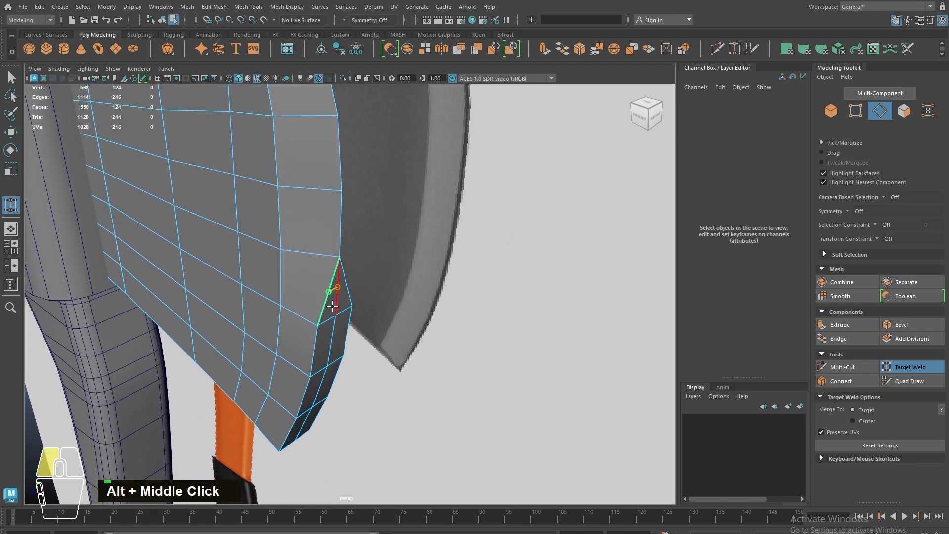
pyautogui.moveTo(333, 307); pyautogui.dragTo(335, 308)
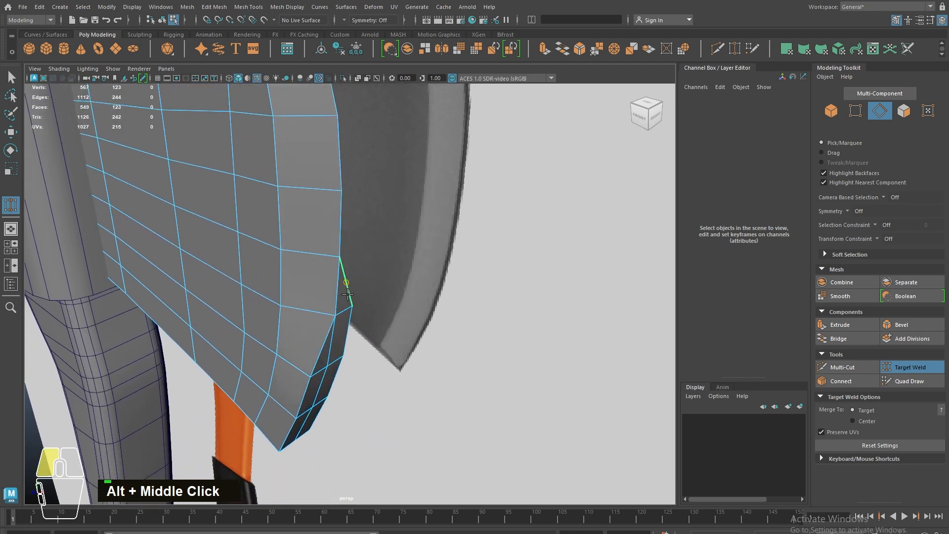
pyautogui.moveTo(322, 341); pyautogui.dragTo(329, 310)
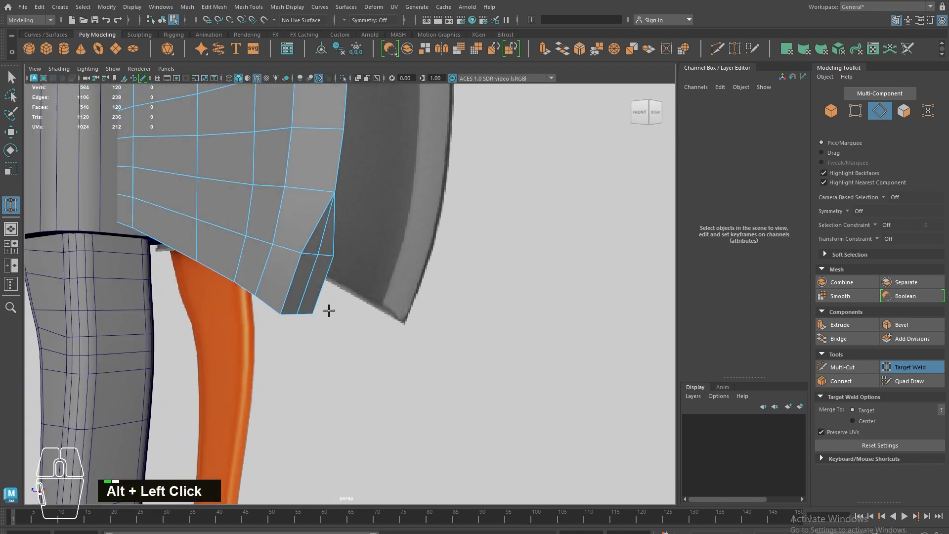
pyautogui.moveTo(315, 246); pyautogui.dragTo(318, 246)
pyautogui.moveTo(335, 238); pyautogui.dragTo(324, 240)
pyautogui.moveTo(302, 280); pyautogui.dragTo(356, 257)
pyautogui.scroll(-2, 310, 293)
pyautogui.press('q')
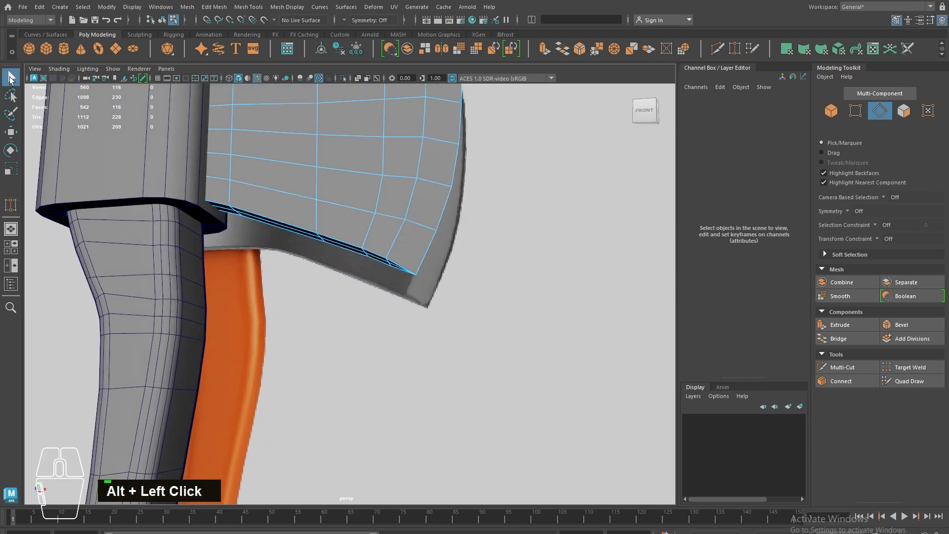
# Return to object mode and hide the wireframe on the shaded model to check the blade's bevelled cutting edge.
pyautogui.scroll(-3, 368, 235)
pyautogui.keyDown('alt'); pyautogui.moveTo(368, 236); pyautogui.dragTo(354, 295, button='middle'); pyautogui.keyUp('alt')
pyautogui.moveTo(336, 261); pyautogui.dragTo(369, 229, button='right')
pyautogui.click(425, 220)
pyautogui.keyDown('alt'); pyautogui.moveTo(350, 275); pyautogui.dragTo(340, 317); pyautogui.keyUp('alt')
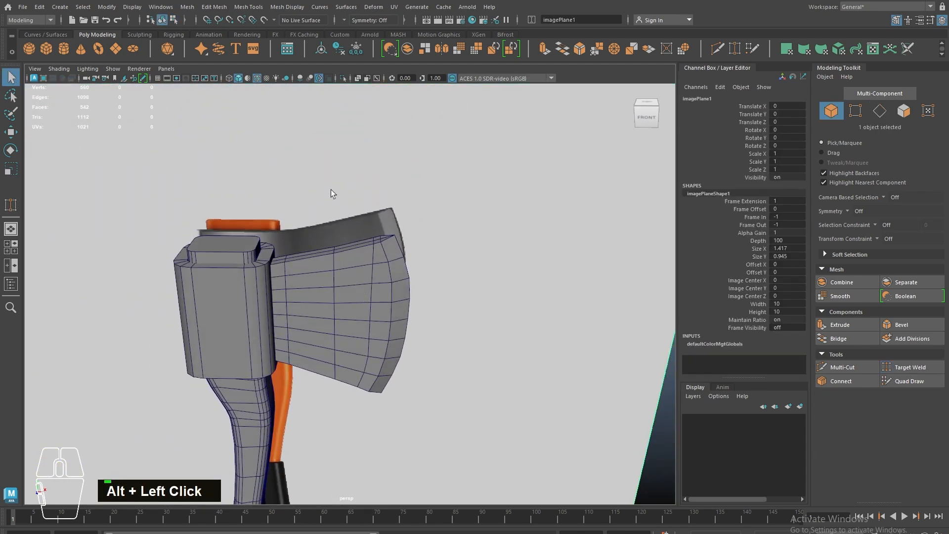
pyautogui.click(258, 78)
pyautogui.keyDown('alt'); pyautogui.moveTo(336, 243); pyautogui.dragTo(409, 314, button='right'); pyautogui.keyUp('alt')
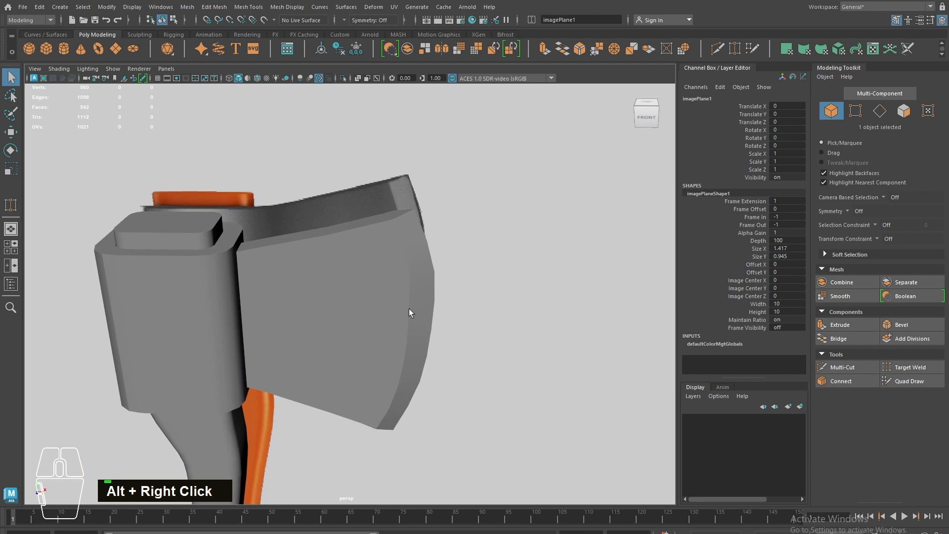
# Adjust the cutting edge's vertices near the lower and upper tips in the front view to match the reference outline.
pyautogui.doubleClick(409, 276)
pyautogui.press('space')
pyautogui.scroll(-5, 452, 291)
pyautogui.keyDown('alt'); pyautogui.moveTo(327, 317); pyautogui.dragTo(402, 314, button='right'); pyautogui.keyUp('alt')
pyautogui.moveTo(334, 229); pyautogui.dragTo(290, 225, button='right')
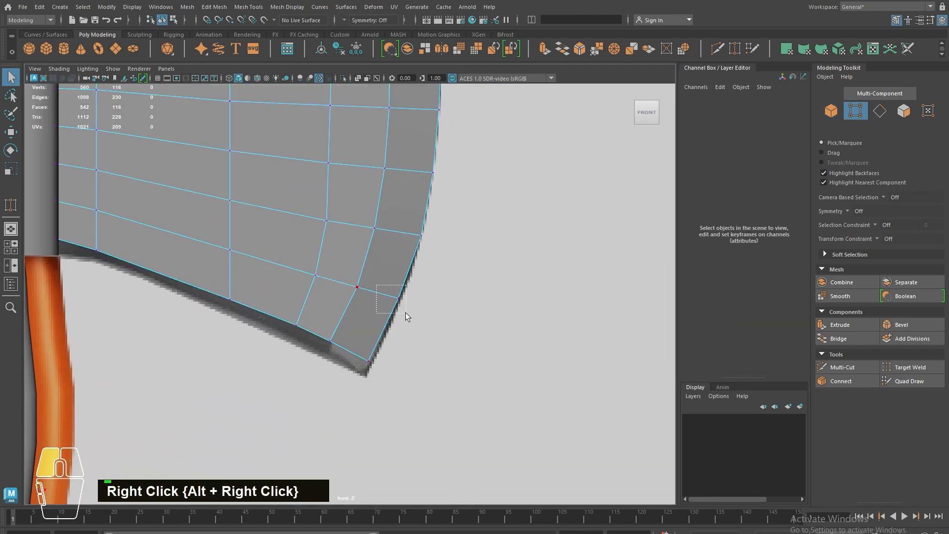
pyautogui.moveTo(405, 313); pyautogui.dragTo(406, 313)
pyautogui.press('w')
pyautogui.hotkey('ctrl', 'z')
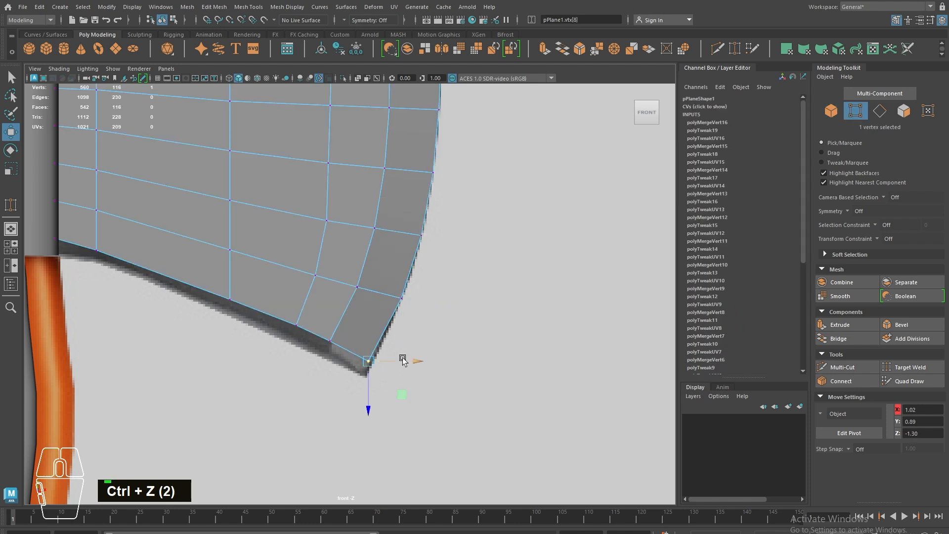
pyautogui.keyDown('alt'); pyautogui.moveTo(375, 271); pyautogui.dragTo(429, 398, button='middle'); pyautogui.keyUp('alt')
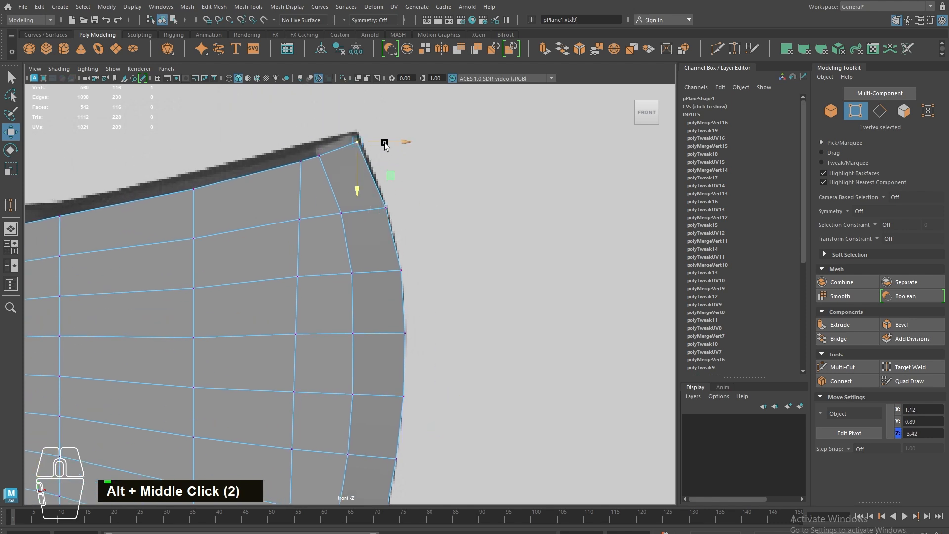
pyautogui.keyDown('alt'); pyautogui.moveTo(320, 276); pyautogui.dragTo(354, 173, button='middle'); pyautogui.keyUp('alt')
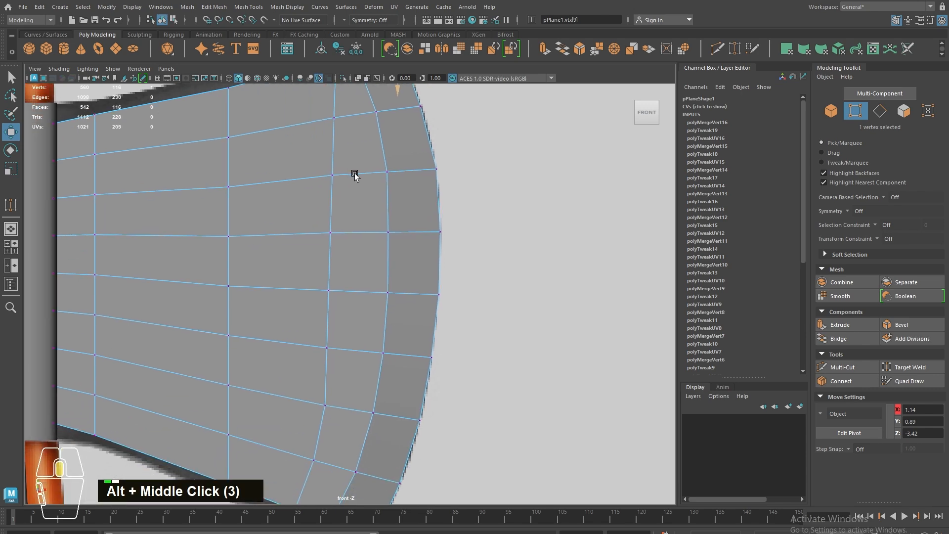
# Select the blade's whole bevel edge loop of 20 edges and harden it.
pyautogui.moveTo(387, 279); pyautogui.dragTo(390, 151, button='right')
pyautogui.doubleClick(389, 151)
pyautogui.press('space')
pyautogui.press('space')
pyautogui.keyDown('alt'); pyautogui.moveTo(390, 150); pyautogui.dragTo(359, 242); pyautogui.keyUp('alt')
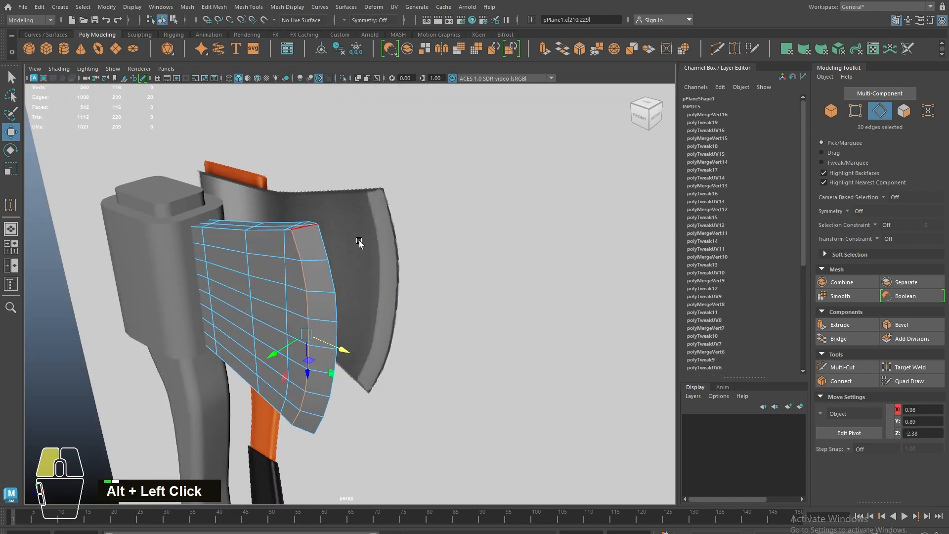
pyautogui.click(288, 7)
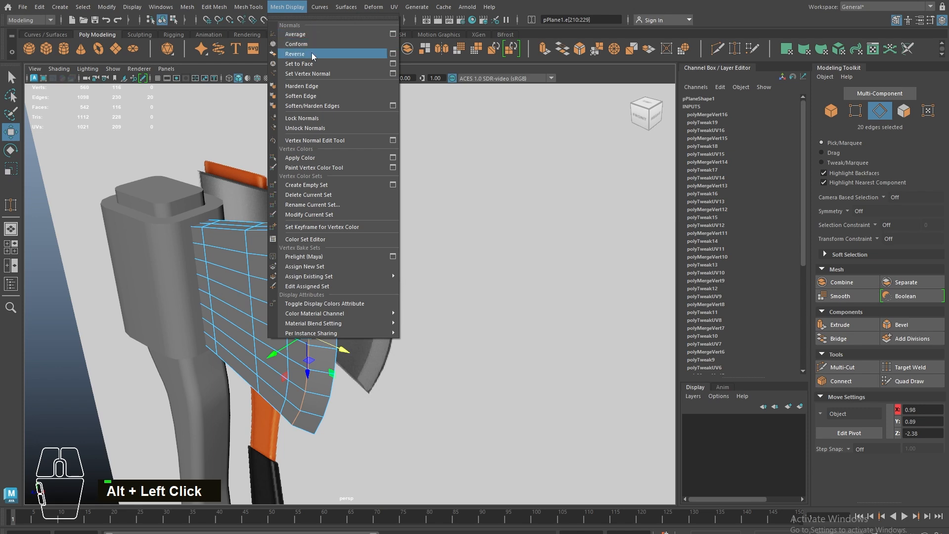
pyautogui.click(309, 87)
# Delete the short centre edge leading to the cutting tip on the blade's upper and lower end faces.
pyautogui.keyDown('alt'); pyautogui.moveTo(310, 173); pyautogui.dragTo(295, 267); pyautogui.keyUp('alt')
pyautogui.keyDown('alt'); pyautogui.moveTo(295, 267); pyautogui.dragTo(276, 333, button='right'); pyautogui.keyUp('alt')
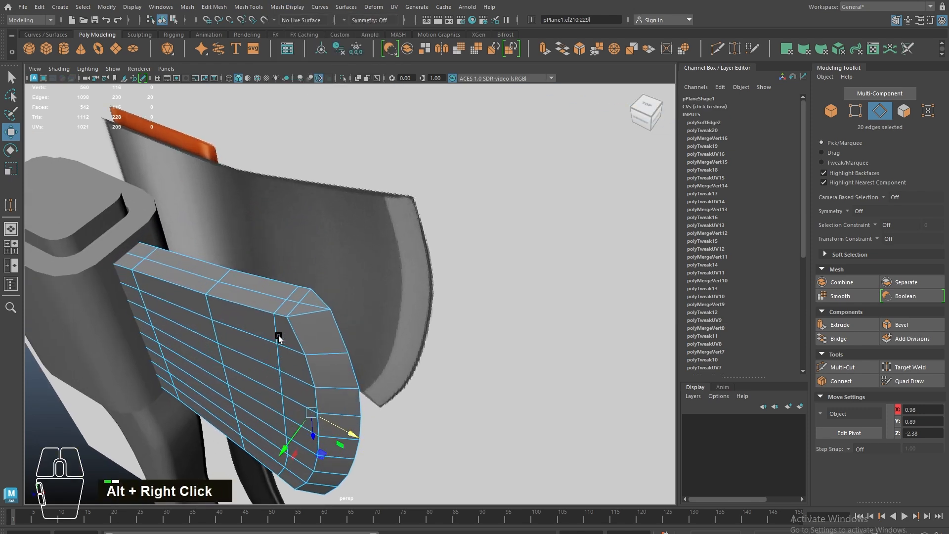
pyautogui.moveTo(278, 292); pyautogui.dragTo(292, 257, button='right')
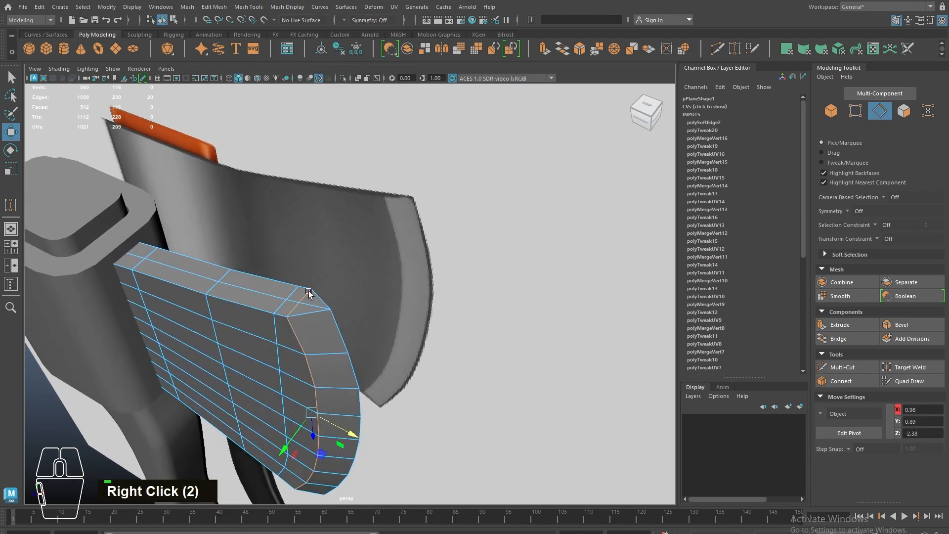
pyautogui.keyDown('shift'); pyautogui.moveTo(315, 305); pyautogui.dragTo(277, 311, button='right'); pyautogui.keyUp('shift')
pyautogui.keyDown('alt'); pyautogui.moveTo(335, 386); pyautogui.dragTo(359, 290); pyautogui.keyUp('alt')
pyautogui.click(362, 204)
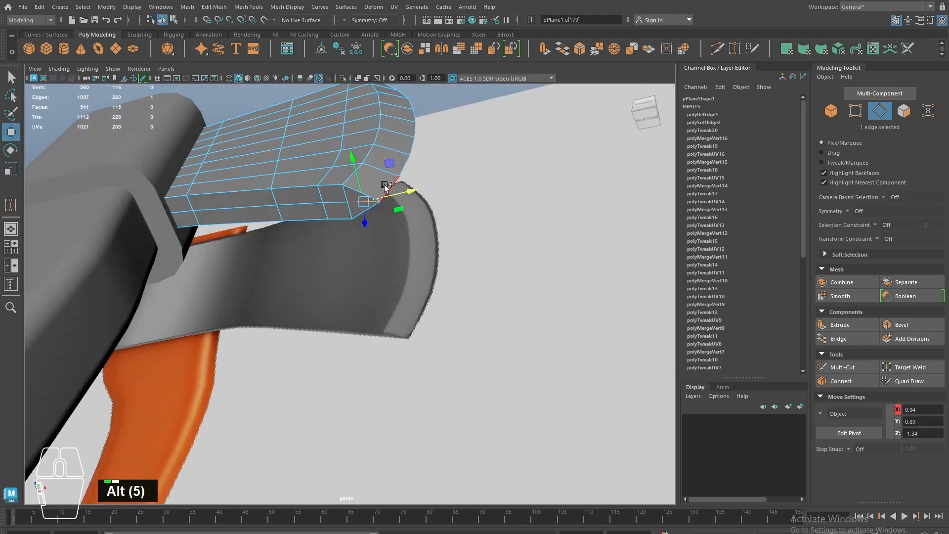
pyautogui.keyDown('shift'); pyautogui.moveTo(386, 187); pyautogui.dragTo(179, 264, button='right'); pyautogui.keyUp('shift')
# Select the hollow head block around the handle and isolate it in the perspective view.
pyautogui.keyDown('alt'); pyautogui.moveTo(180, 264); pyautogui.dragTo(278, 258); pyautogui.keyUp('alt')
pyautogui.keyDown('alt'); pyautogui.moveTo(277, 259); pyautogui.dragTo(330, 343, button='middle'); pyautogui.keyUp('alt')
pyautogui.keyDown('alt'); pyautogui.moveTo(330, 343); pyautogui.dragTo(287, 260, button='right'); pyautogui.keyUp('alt')
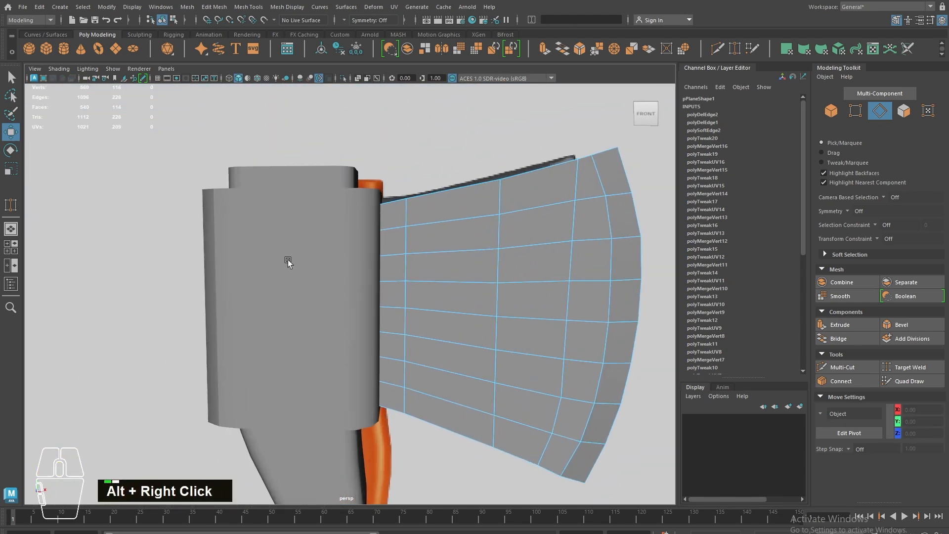
pyautogui.keyDown('alt'); pyautogui.moveTo(287, 259); pyautogui.dragTo(259, 328); pyautogui.keyUp('alt')
pyautogui.click(266, 368)
pyautogui.hotkey('ctrl', '1')
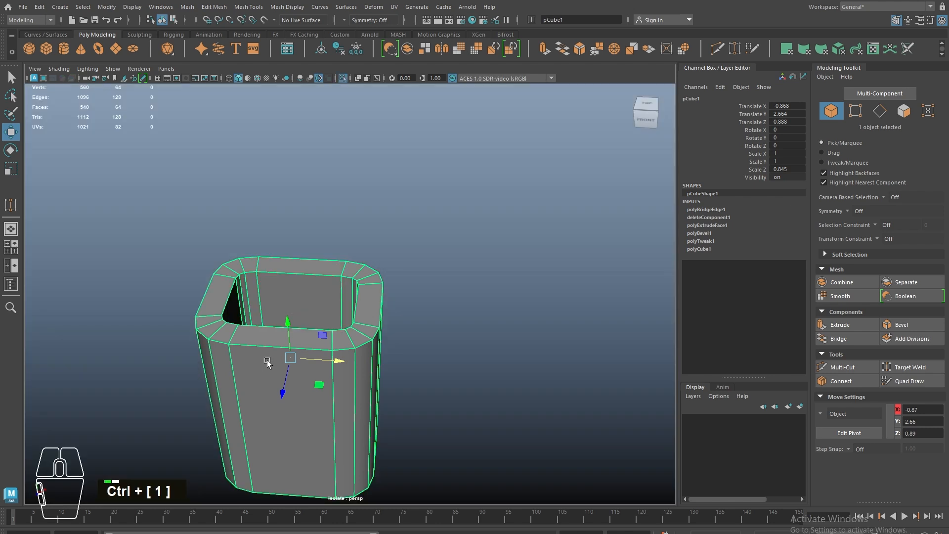
# Select the outer and inner rim edge loops at both open ends of the head block.
pyautogui.moveTo(265, 290); pyautogui.dragTo(253, 243, button='right')
pyautogui.doubleClick(247, 247)
pyautogui.keyDown('shift'); pyautogui.doubleClick(246, 250); pyautogui.keyUp('shift')
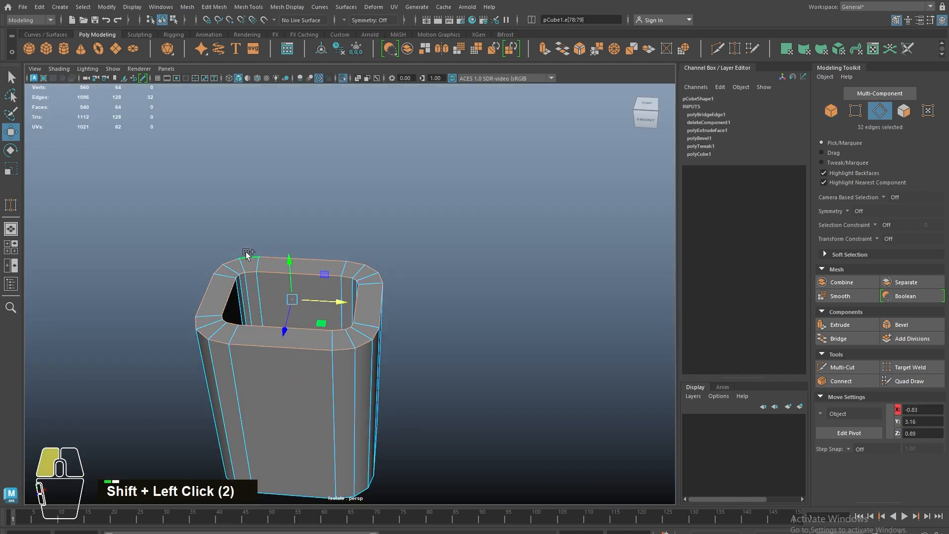
pyautogui.keyDown('shift'); pyautogui.doubleClick(279, 481); pyautogui.keyUp('shift')
pyautogui.keyDown('alt'); pyautogui.moveTo(280, 480); pyautogui.dragTo(295, 361); pyautogui.keyUp('alt')
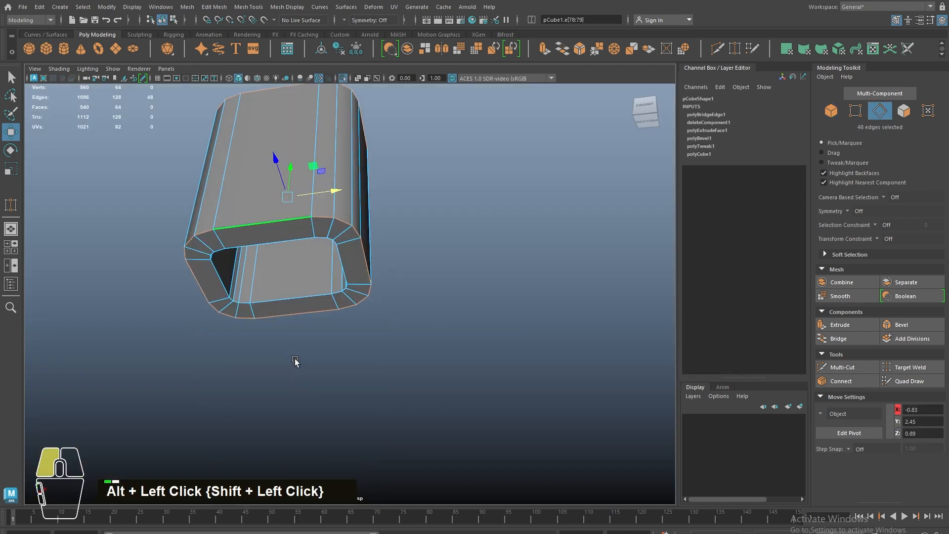
pyautogui.keyDown('shift'); pyautogui.doubleClick(245, 300); pyautogui.keyUp('shift')
# Bevel the selected rim edges with a fraction of 0.283, 4 segments and chamfer on.
pyautogui.keyDown('alt'); pyautogui.moveTo(280, 282); pyautogui.dragTo(333, 369); pyautogui.keyUp('alt')
pyautogui.keyDown('alt'); pyautogui.moveTo(272, 282); pyautogui.dragTo(359, 295, button='right'); pyautogui.keyUp('alt')
pyautogui.click(574, 349)
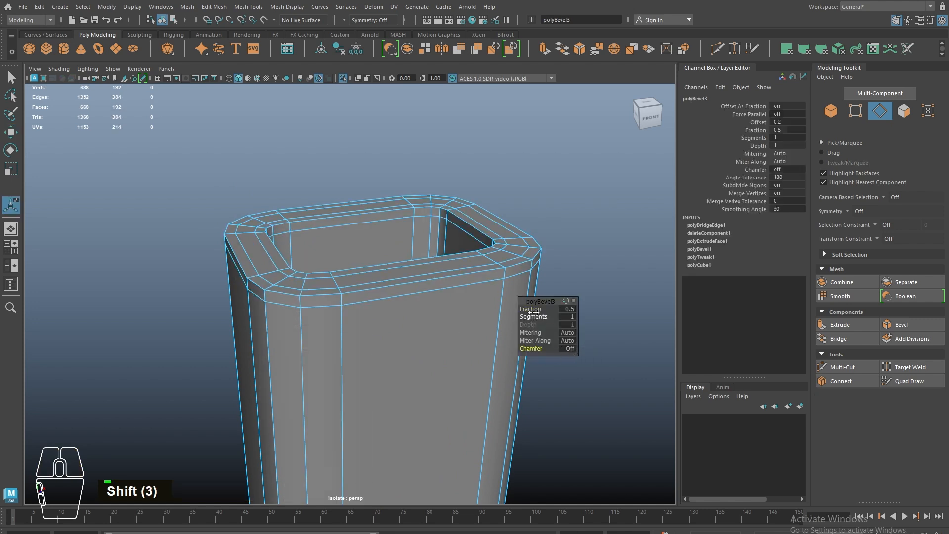
pyautogui.moveTo(534, 313); pyautogui.dragTo(585, 361)
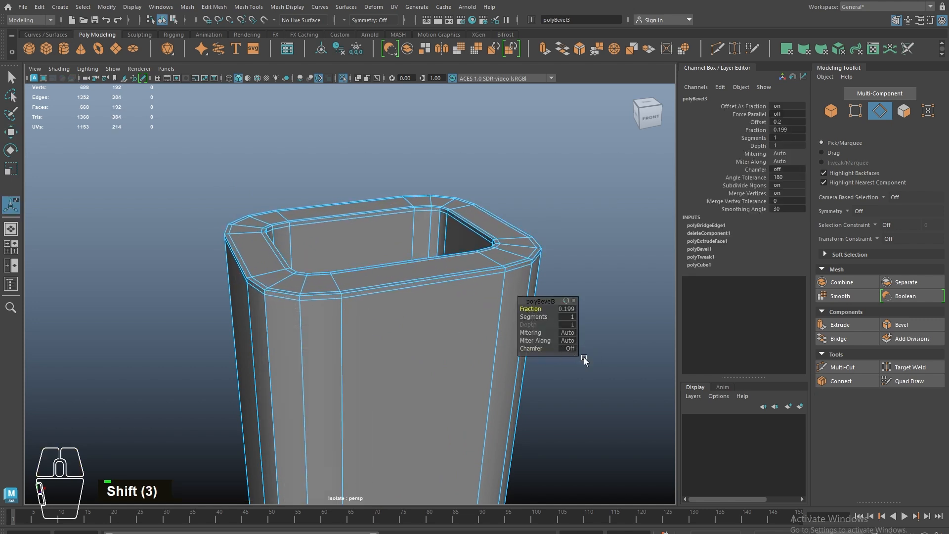
pyautogui.click(570, 348)
pyautogui.keyDown('shift'); pyautogui.moveTo(661, 314); pyautogui.dragTo(688, 315); pyautogui.keyUp('shift')
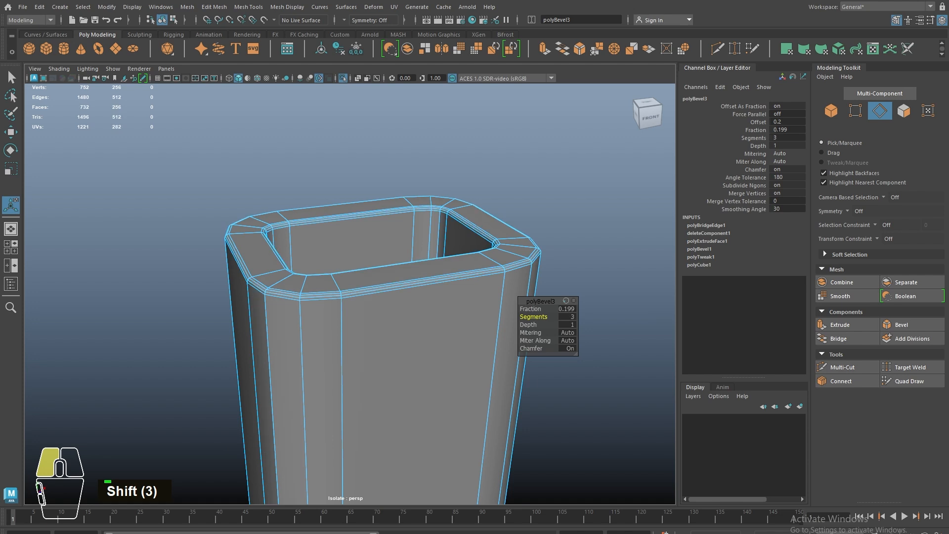
pyautogui.moveTo(532, 304); pyautogui.dragTo(778, 311)
# Turn on smooth preview for the bevelled head block, deselect it and bring the rest of the axe back into view.
pyautogui.moveTo(383, 213); pyautogui.dragTo(420, 164, button='right')
pyautogui.press('3')
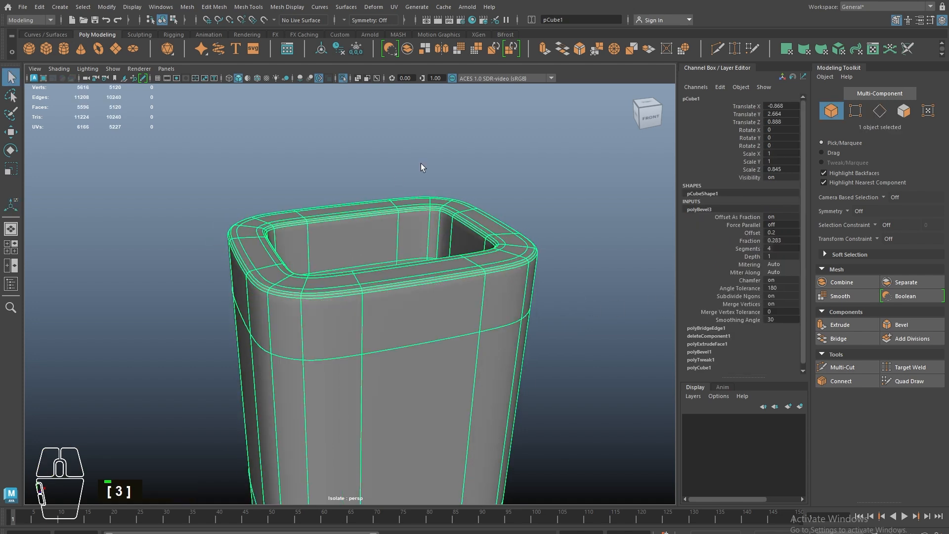
pyautogui.click(420, 163)
pyautogui.scroll(-5, 420, 163)
pyautogui.keyDown('alt'); pyautogui.moveTo(421, 162); pyautogui.dragTo(338, 302); pyautogui.keyUp('alt')
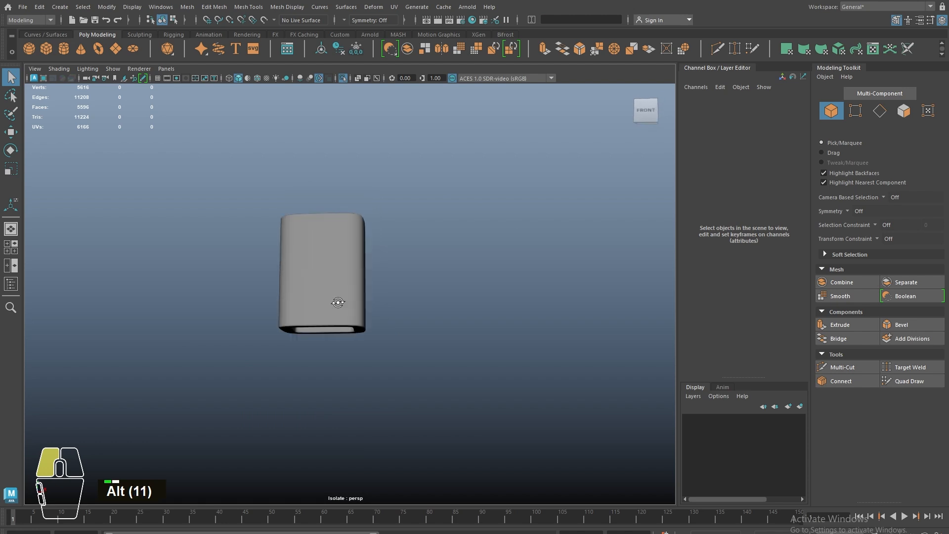
pyautogui.hotkey('ctrl', '1')
# Select the axe handle mesh and isolate it in the perspective view.
pyautogui.click(336, 397)
pyautogui.keyDown('alt'); pyautogui.moveTo(336, 397); pyautogui.dragTo(328, 411); pyautogui.keyUp('alt')
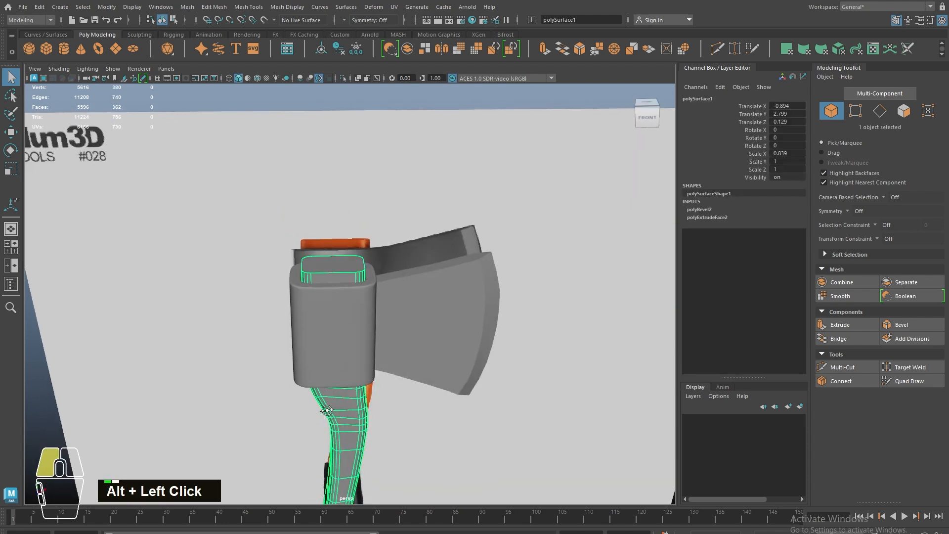
pyautogui.hotkey('ctrl', '1')
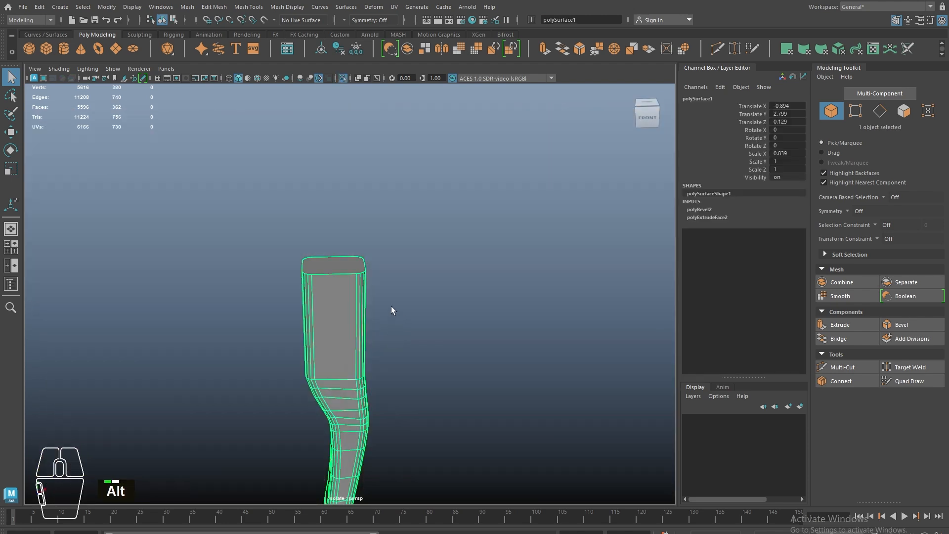
pyautogui.keyDown('alt'); pyautogui.moveTo(391, 306); pyautogui.dragTo(418, 340); pyautogui.keyUp('alt')
pyautogui.keyDown('alt'); pyautogui.moveTo(297, 306); pyautogui.dragTo(418, 387, button='right'); pyautogui.keyUp('alt')
pyautogui.keyDown('alt'); pyautogui.moveTo(418, 388); pyautogui.dragTo(445, 321, button='middle'); pyautogui.keyUp('alt')
pyautogui.keyDown('alt'); pyautogui.moveTo(327, 262); pyautogui.dragTo(381, 277, button='right'); pyautogui.keyUp('alt')
# Connect opposite corner vertices across the handle's top cap with two crosswise edges, one near each rounded end.
pyautogui.rightClick(386, 267)
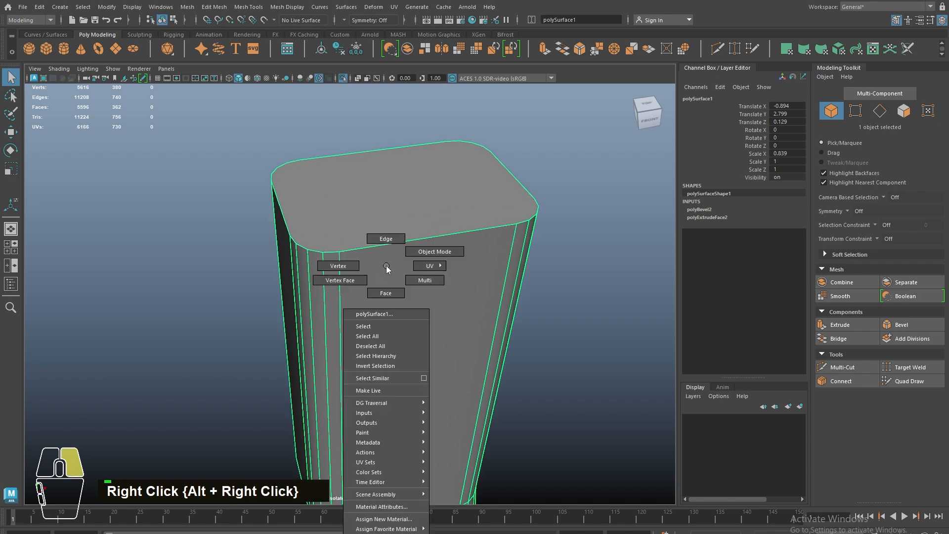
pyautogui.click(338, 265)
pyautogui.keyDown('shift'); pyautogui.click(304, 160); pyautogui.keyUp('shift')
pyautogui.keyDown('shift'); pyautogui.rightClick(409, 187); pyautogui.keyUp('shift')
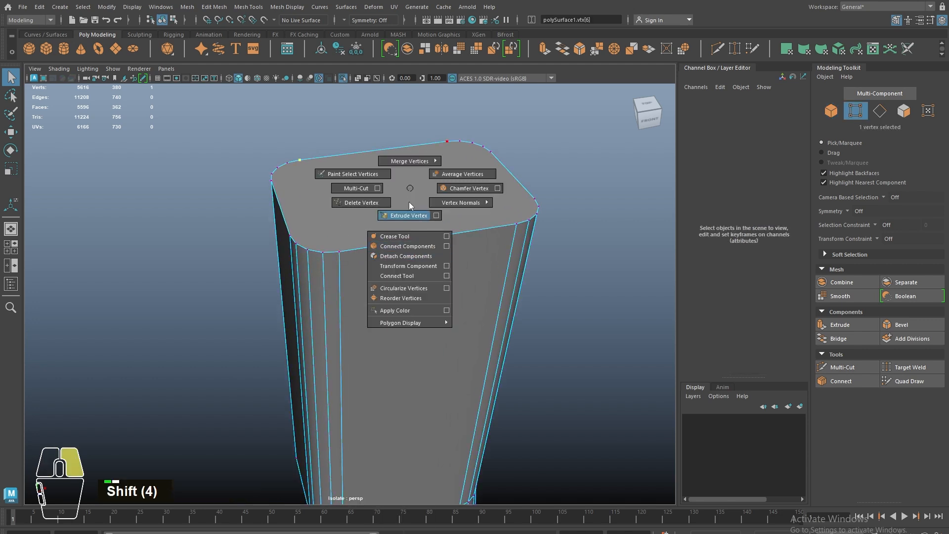
pyautogui.keyDown('shift'); pyautogui.moveTo(409, 201); pyautogui.dragTo(408, 246, button='right'); pyautogui.keyUp('shift')
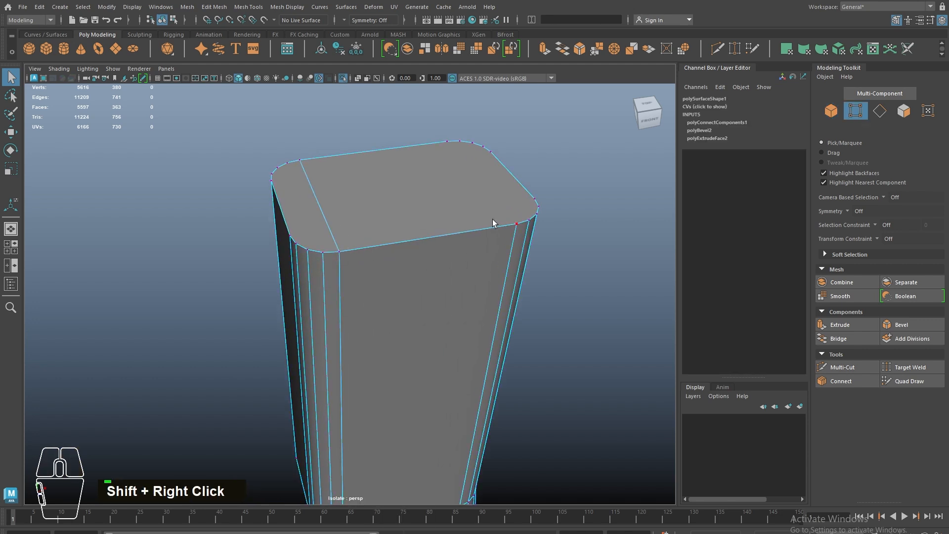
pyautogui.press('g')
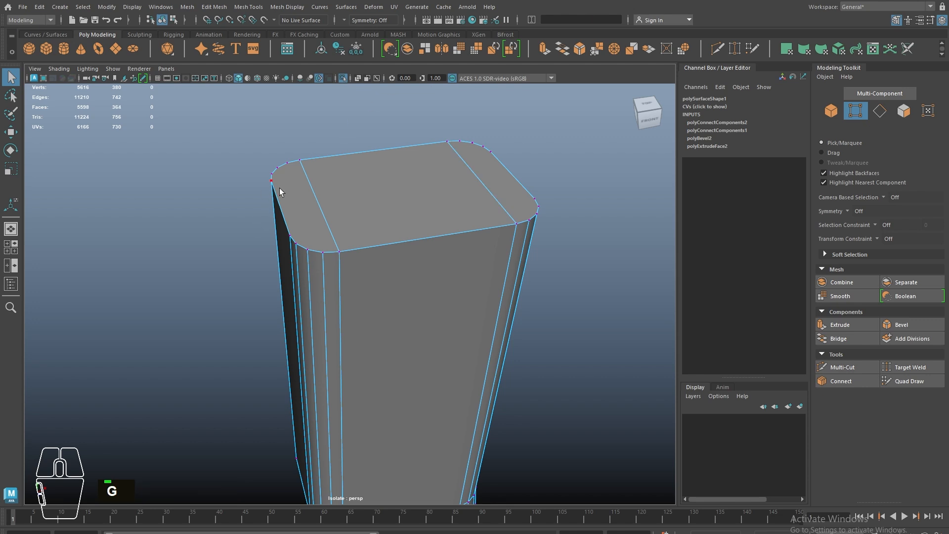
# Connect two more vertex pairs across the handle's top cap, beside the existing crosswise edges at the rounded ends.
pyautogui.keyDown('shift'); pyautogui.click(323, 253); pyautogui.keyUp('shift')
pyautogui.press('g')
pyautogui.keyDown('shift'); pyautogui.click(529, 220); pyautogui.keyUp('shift')
pyautogui.press('g')
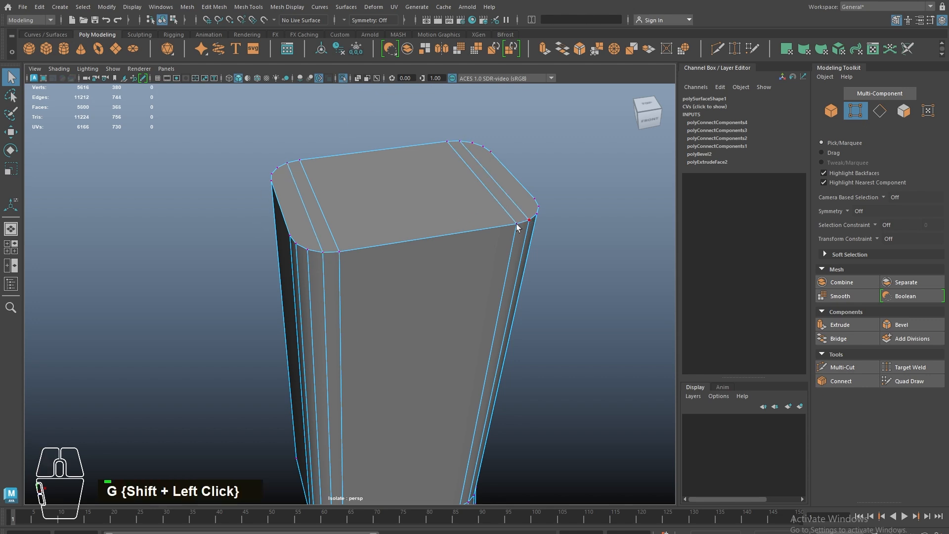
# Cut one lengthwise edge near each long side of the handle's top cap with the Multi-Cut tool.
pyautogui.keyDown('alt'); pyautogui.moveTo(517, 220); pyautogui.dragTo(475, 262); pyautogui.keyUp('alt')
pyautogui.keyDown('alt'); pyautogui.moveTo(474, 263); pyautogui.dragTo(530, 320, button='right'); pyautogui.keyUp('alt')
pyautogui.click(849, 367)
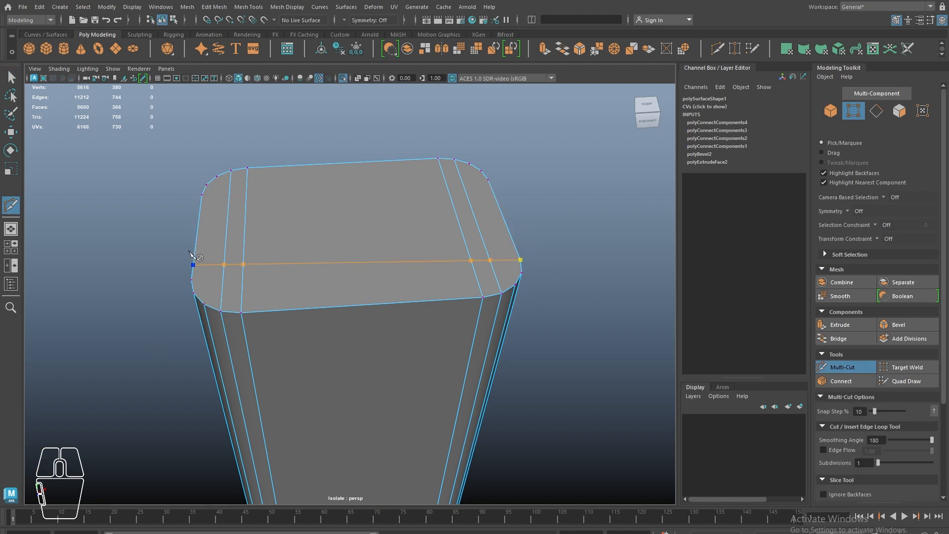
pyautogui.hotkey('ctrl', 'z')
pyautogui.click(193, 279)
pyautogui.press('Return')
pyautogui.click(213, 184)
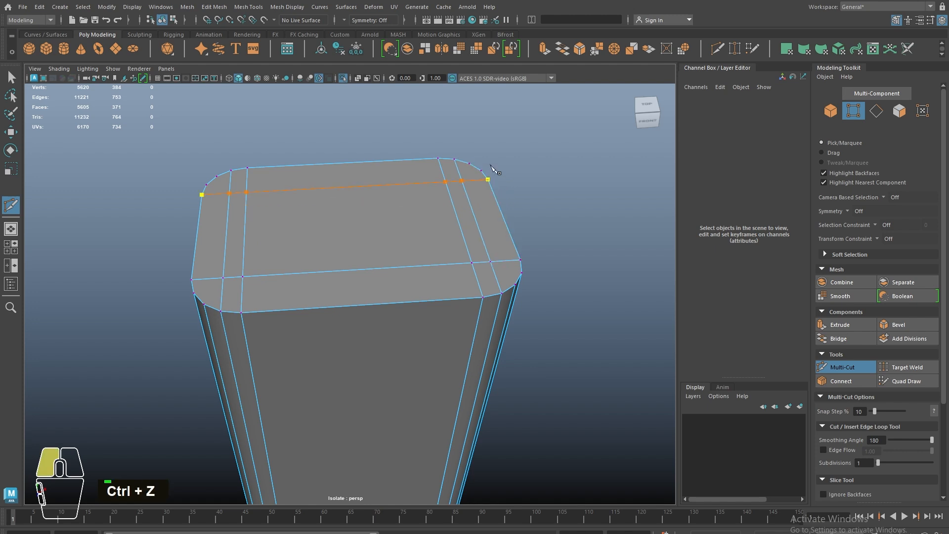
# Cut a second lengthwise edge outside each of the first two on the top cap, and leave the Multi-Cut tool.
pyautogui.keyDown('alt'); pyautogui.moveTo(446, 229); pyautogui.dragTo(271, 339); pyautogui.keyUp('alt')
pyautogui.keyDown('alt'); pyautogui.moveTo(271, 339); pyautogui.dragTo(356, 267, button='middle'); pyautogui.keyUp('alt')
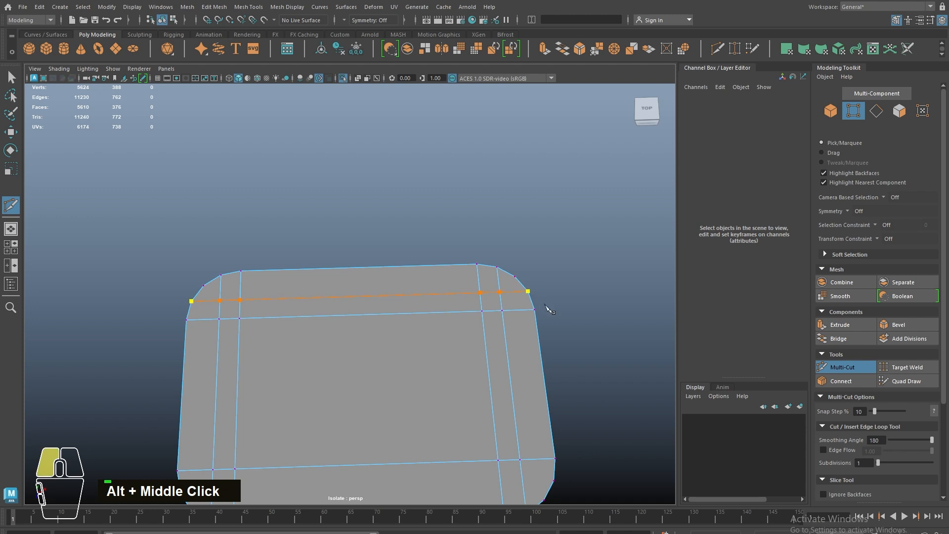
pyautogui.press('Return')
pyautogui.keyDown('alt'); pyautogui.moveTo(514, 375); pyautogui.dragTo(500, 355, button='middle'); pyautogui.keyUp('alt')
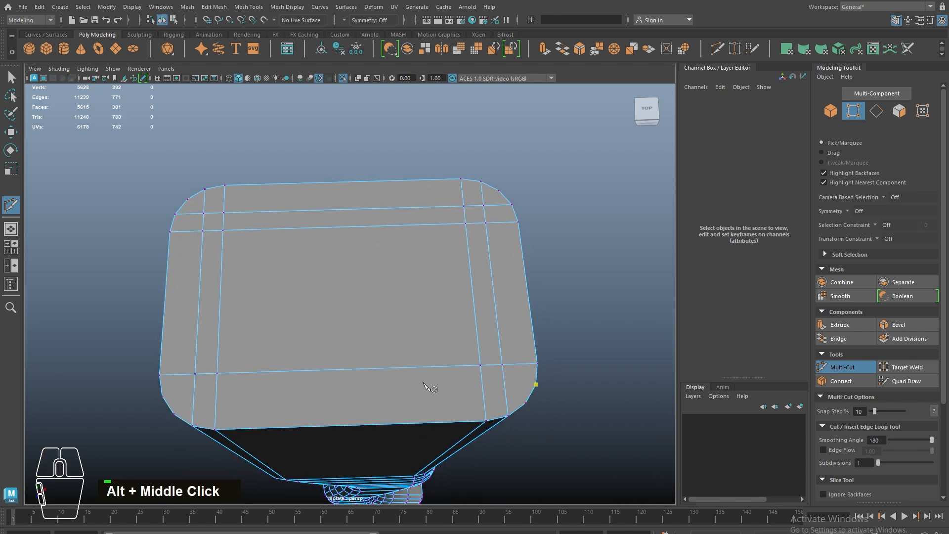
pyautogui.press('Return')
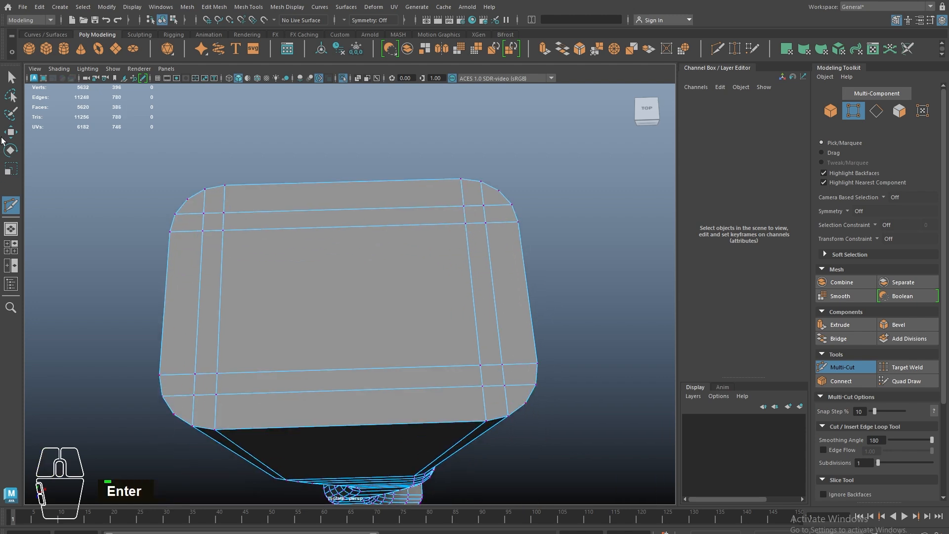
pyautogui.click(10, 78)
# Return the handle to object mode, end the isolation and select the whole handle.
pyautogui.scroll(-3, 346, 296)
pyautogui.keyDown('alt'); pyautogui.moveTo(346, 297); pyautogui.dragTo(427, 304); pyautogui.keyUp('alt')
pyautogui.keyDown('alt'); pyautogui.moveTo(426, 304); pyautogui.dragTo(351, 317, button='middle'); pyautogui.keyUp('alt')
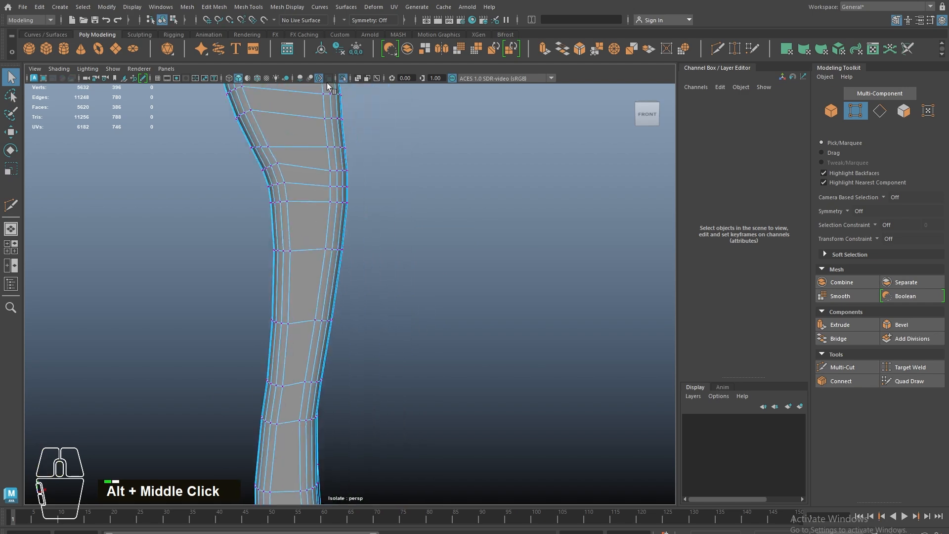
pyautogui.keyDown('alt'); pyautogui.moveTo(351, 316); pyautogui.dragTo(351, 325); pyautogui.keyUp('alt')
pyautogui.keyDown('alt'); pyautogui.moveTo(351, 324); pyautogui.dragTo(342, 208, button='middle'); pyautogui.keyUp('alt')
pyautogui.keyDown('alt'); pyautogui.moveTo(319, 225); pyautogui.dragTo(394, 341, button='right'); pyautogui.keyUp('alt')
pyautogui.keyDown('alt'); pyautogui.moveTo(393, 346); pyautogui.dragTo(398, 299, button='middle'); pyautogui.keyUp('alt')
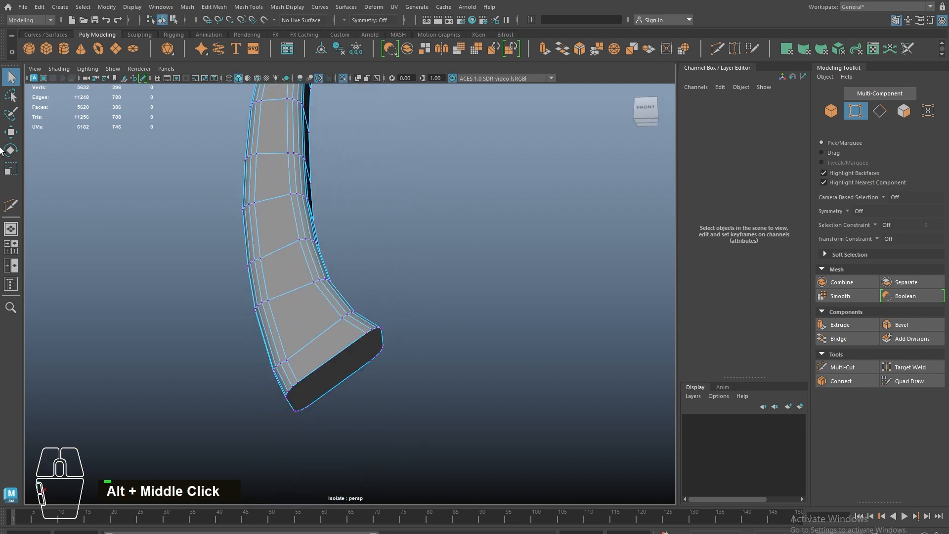
pyautogui.moveTo(314, 254); pyautogui.dragTo(371, 238, button='right')
pyautogui.scroll(-3, 379, 274)
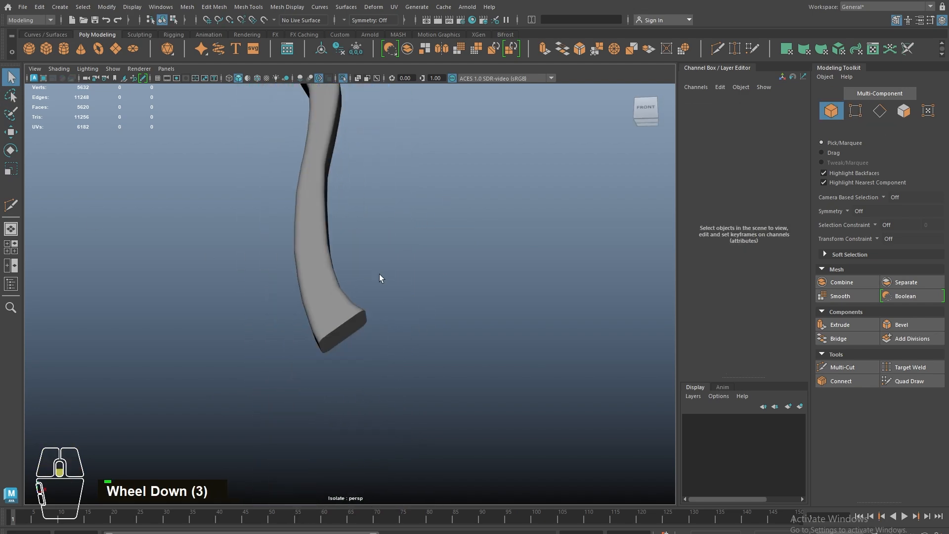
pyautogui.hotkey('ctrl', '1')
pyautogui.click(326, 277)
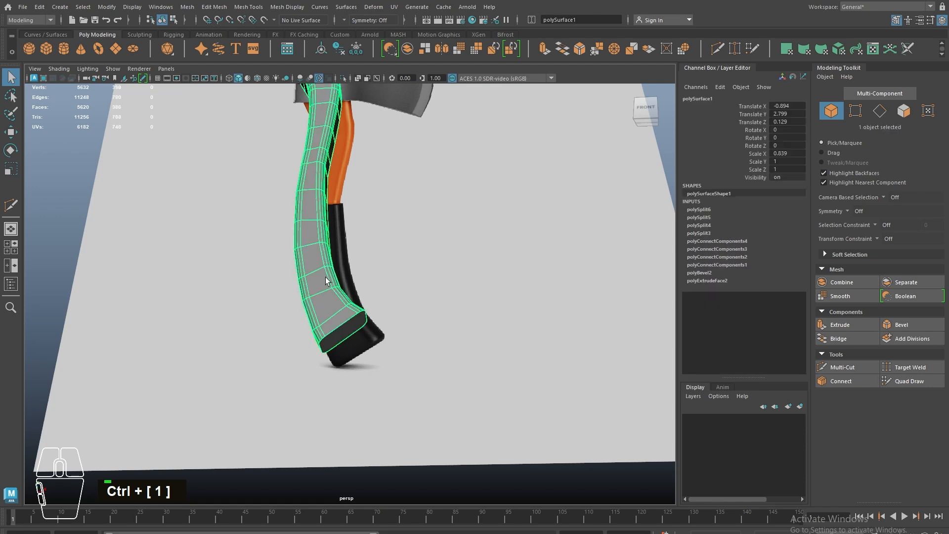
# Select the handle faces covering the black grip area in the front view.
pyautogui.press('space')
pyautogui.moveTo(325, 277); pyautogui.dragTo(328, 298)
pyautogui.scroll(-4, 361, 172)
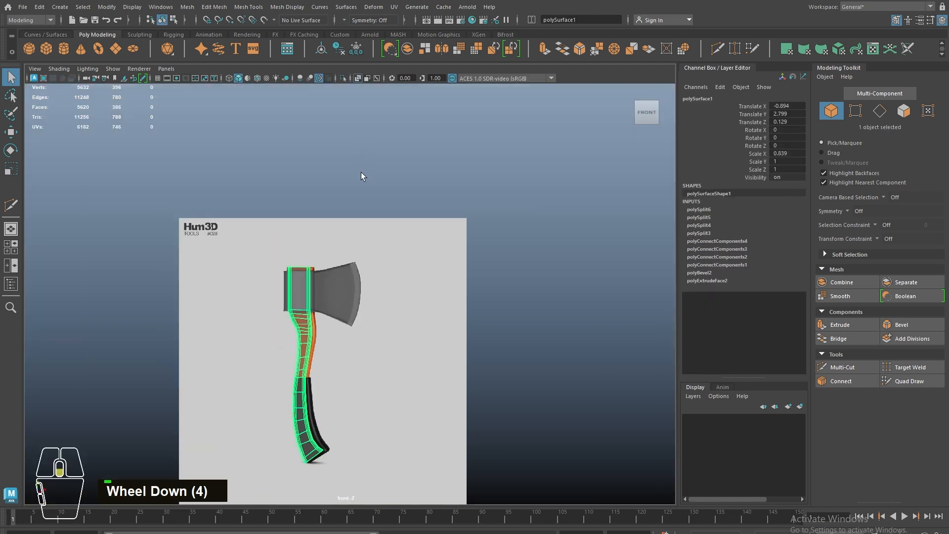
pyautogui.keyDown('alt'); pyautogui.moveTo(361, 172); pyautogui.dragTo(420, 236, button='middle'); pyautogui.keyUp('alt')
pyautogui.scroll(10, 399, 288)
pyautogui.keyDown('alt'); pyautogui.moveTo(423, 276); pyautogui.dragTo(403, 287, button='middle'); pyautogui.keyUp('alt')
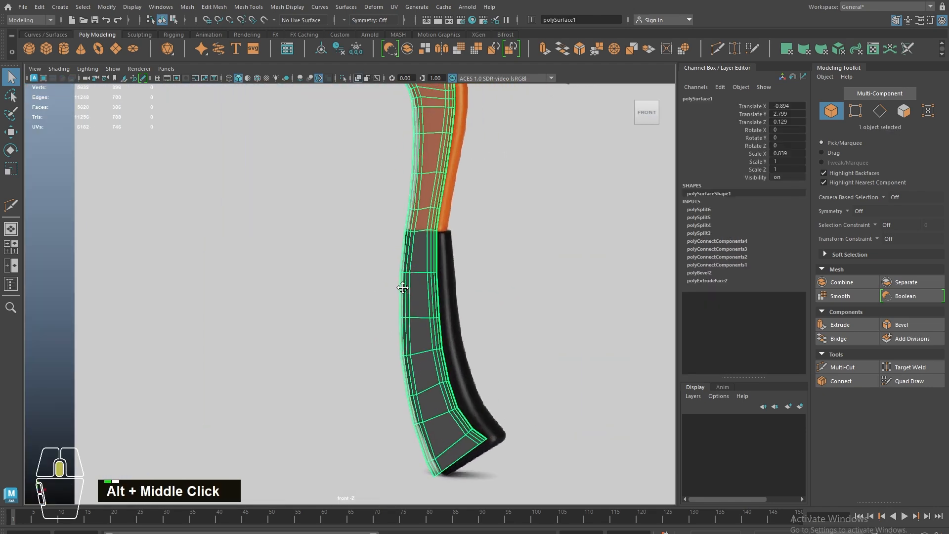
pyautogui.keyDown('alt'); pyautogui.moveTo(402, 287); pyautogui.dragTo(468, 324, button='right'); pyautogui.keyUp('alt')
pyautogui.moveTo(422, 239); pyautogui.dragTo(422, 263, button='right')
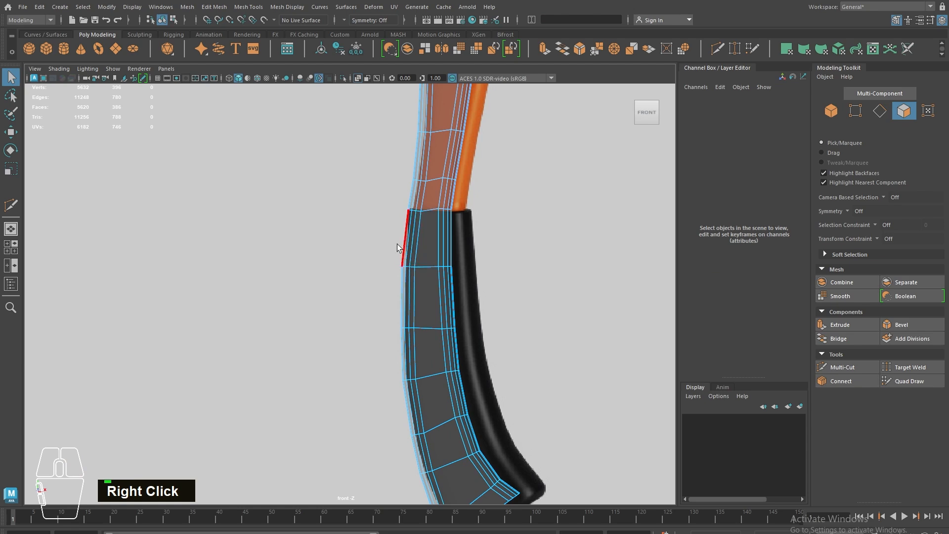
pyautogui.keyDown('alt'); pyautogui.moveTo(391, 237); pyautogui.dragTo(358, 197, button='middle'); pyautogui.keyUp('alt')
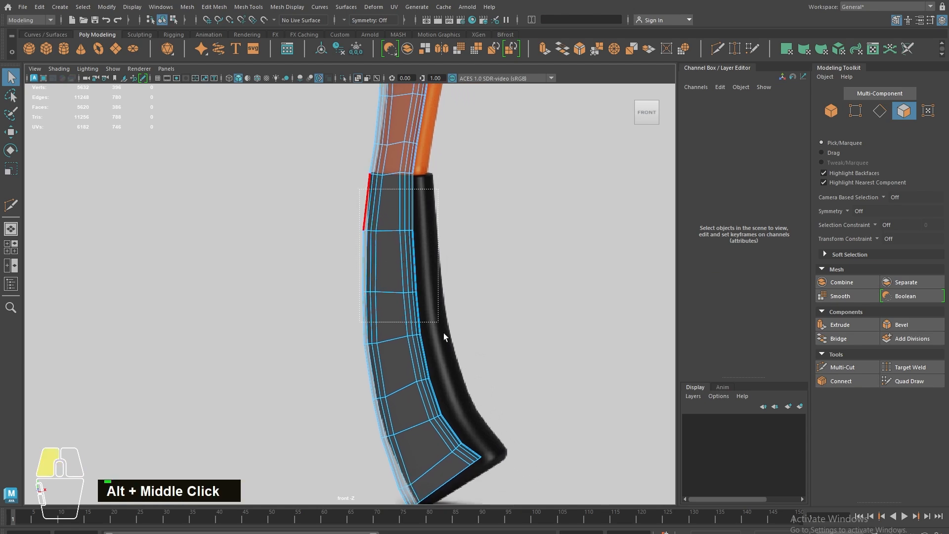
pyautogui.moveTo(528, 498); pyautogui.dragTo(528, 498)
pyautogui.keyDown('alt'); pyautogui.moveTo(492, 488); pyautogui.dragTo(476, 403, button='middle'); pyautogui.keyUp('alt')
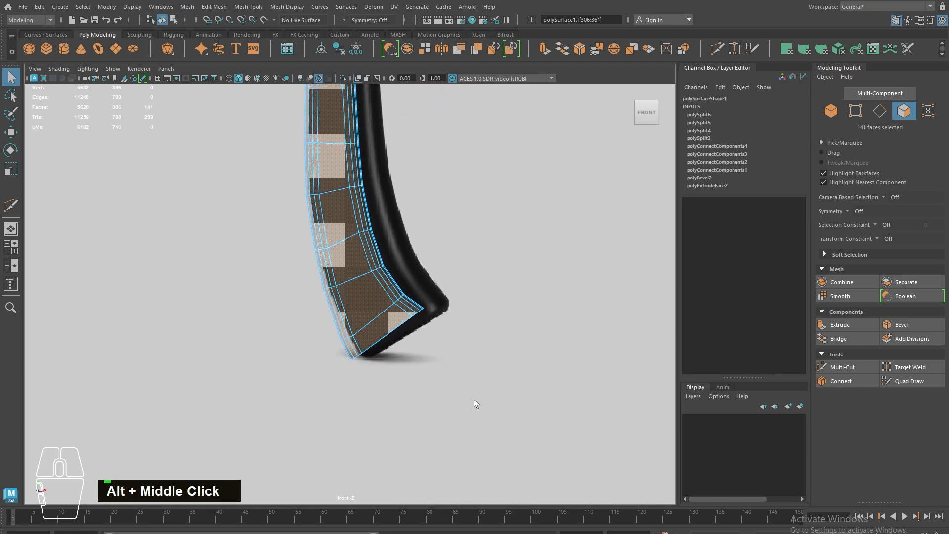
# Delete the cap face at the bottom end of the handle in the perspective view.
pyautogui.press('space')
pyautogui.moveTo(325, 223); pyautogui.dragTo(325, 223)
pyautogui.keyDown('alt'); pyautogui.moveTo(346, 302); pyautogui.dragTo(374, 335); pyautogui.keyUp('alt')
pyautogui.click(319, 300)
pyautogui.press('Delete')
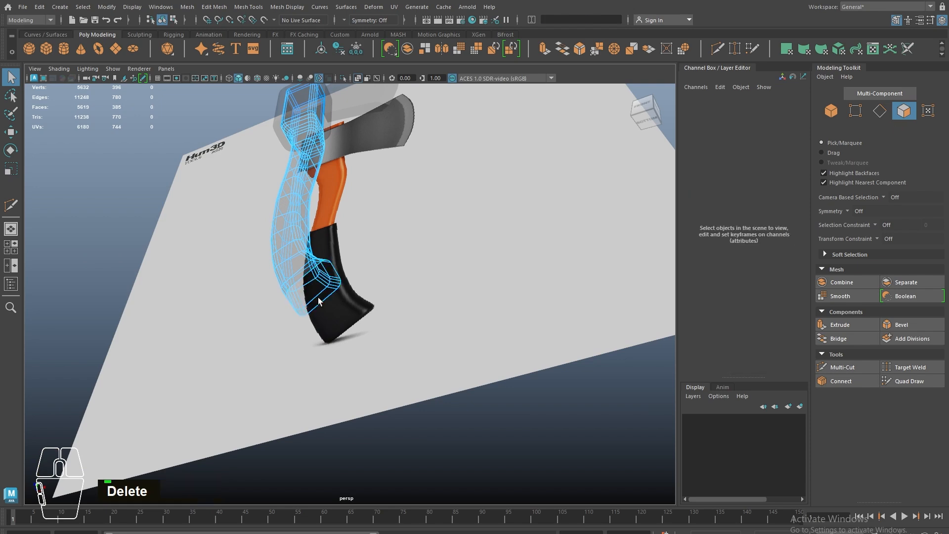
# Select the edge loop where the orange handle meets the black grip and scale it flat vertically in the front view.
pyautogui.press('space')
pyautogui.moveTo(314, 267); pyautogui.dragTo(314, 296)
pyautogui.keyDown('alt'); pyautogui.moveTo(391, 410); pyautogui.dragTo(414, 429, button='middle'); pyautogui.keyUp('alt')
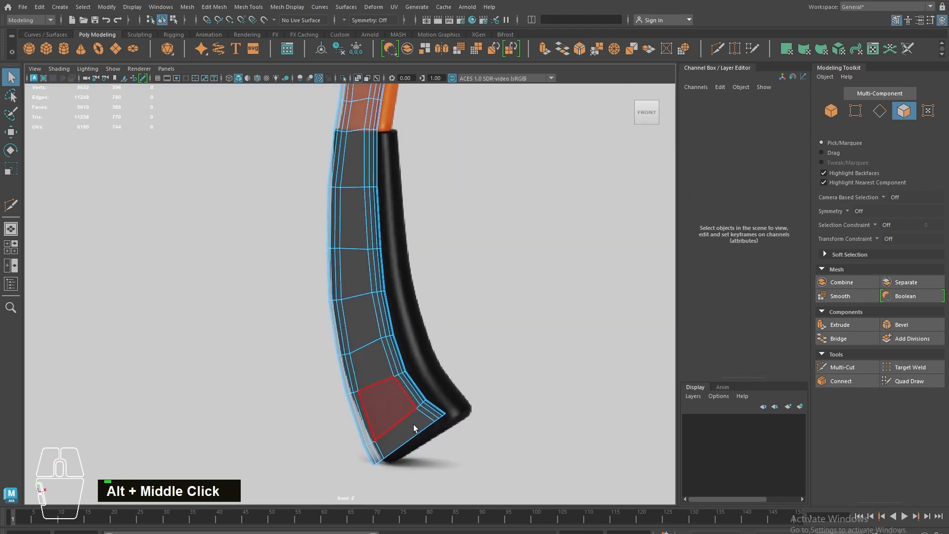
pyautogui.keyDown('alt'); pyautogui.moveTo(223, 152); pyautogui.dragTo(339, 333, button='middle'); pyautogui.keyUp('alt')
pyautogui.keyDown('alt'); pyautogui.moveTo(340, 333); pyautogui.dragTo(494, 249, button='right'); pyautogui.keyUp('alt')
pyautogui.click(522, 250)
pyautogui.press('r')
pyautogui.keyDown('ctrl'); pyautogui.keyDown('shift'); pyautogui.click(543, 318); pyautogui.keyUp('shift'); pyautogui.keyUp('ctrl')
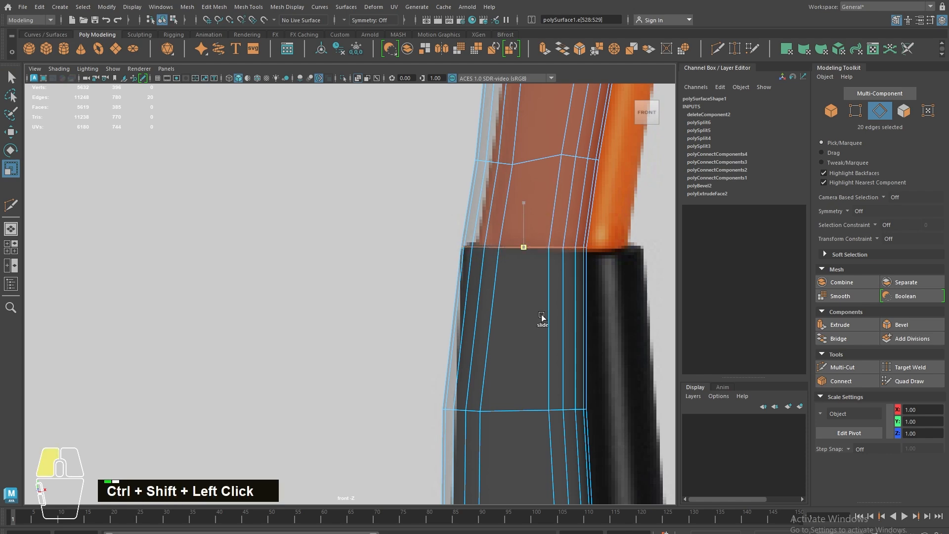
pyautogui.keyDown('alt'); pyautogui.moveTo(541, 348); pyautogui.dragTo(418, 67, button='middle'); pyautogui.keyUp('alt')
pyautogui.scroll(-2, 335, 238)
pyautogui.keyDown('alt'); pyautogui.moveTo(335, 237); pyautogui.dragTo(542, 439, button='right'); pyautogui.keyUp('alt')
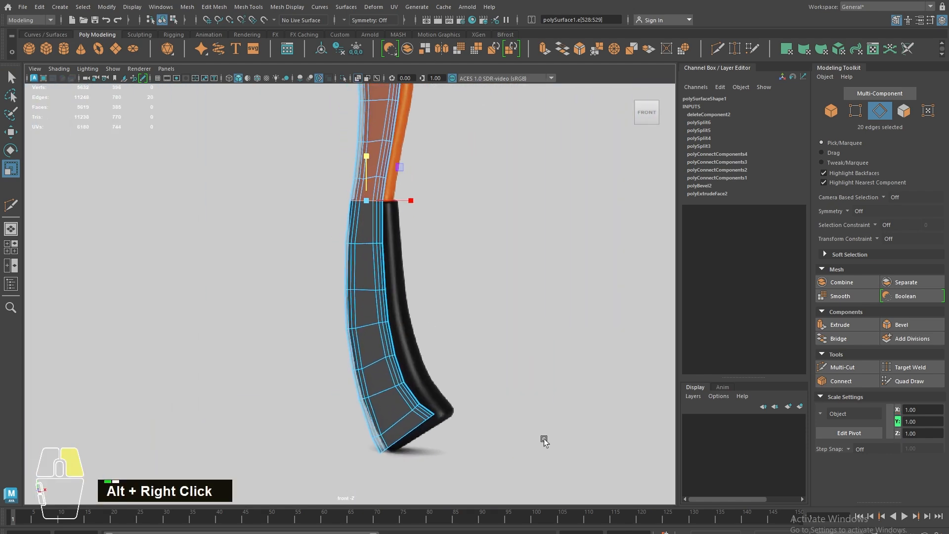
# Select all handle faces below the flattened loop, and close the Attribute Editor and Modeling Toolkit to enlarge the view.
pyautogui.hotkey('ctrl', 'a')
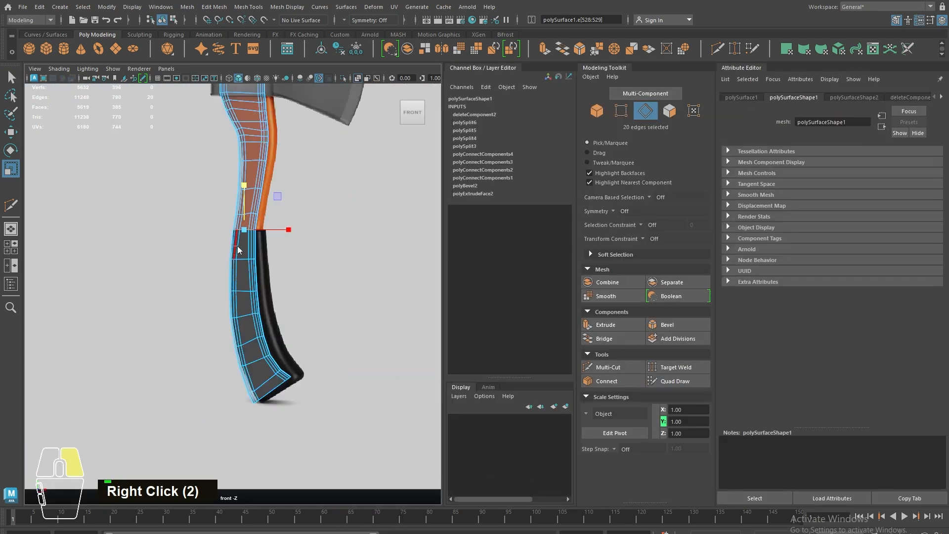
pyautogui.moveTo(237, 249); pyautogui.dragTo(288, 272, button='right')
pyautogui.click(920, 20)
pyautogui.click(908, 21)
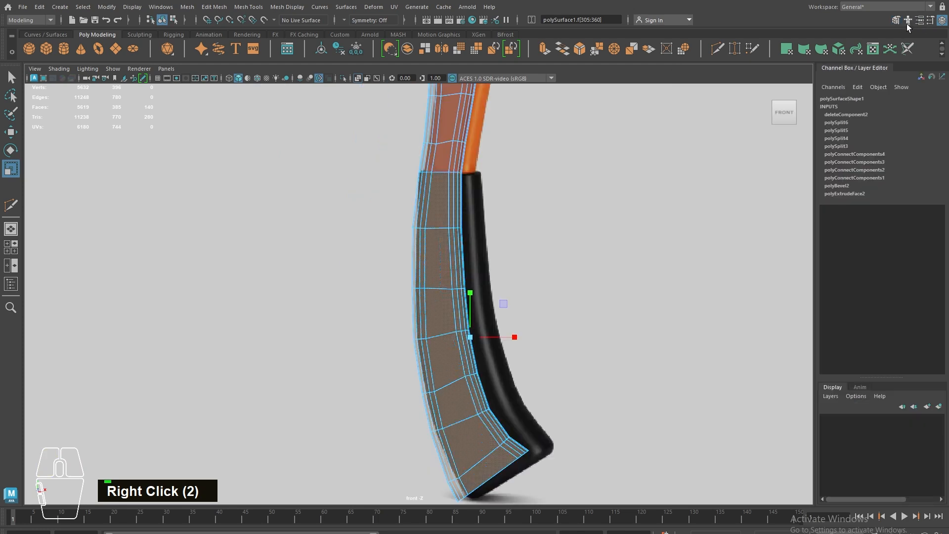
pyautogui.moveTo(565, 495); pyautogui.dragTo(488, 488)
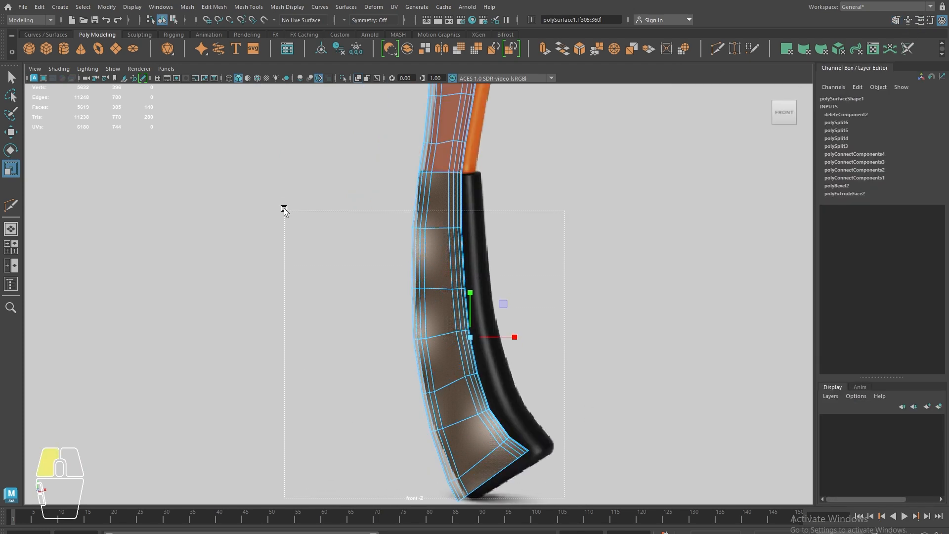
pyautogui.keyDown('alt'); pyautogui.moveTo(417, 389); pyautogui.dragTo(423, 361, button='middle'); pyautogui.keyUp('alt')
pyautogui.keyDown('alt'); pyautogui.moveTo(424, 360); pyautogui.dragTo(467, 333, button='right'); pyautogui.keyUp('alt')
# Extrude the selected grip faces outward with a thickness of 0.043.
pyautogui.keyDown('shift'); pyautogui.moveTo(465, 277); pyautogui.dragTo(465, 255, button='right'); pyautogui.keyUp('shift')
pyautogui.press('space')
pyautogui.moveTo(473, 303); pyautogui.dragTo(421, 120)
pyautogui.keyDown('alt'); pyautogui.moveTo(366, 128); pyautogui.dragTo(394, 206); pyautogui.keyUp('alt')
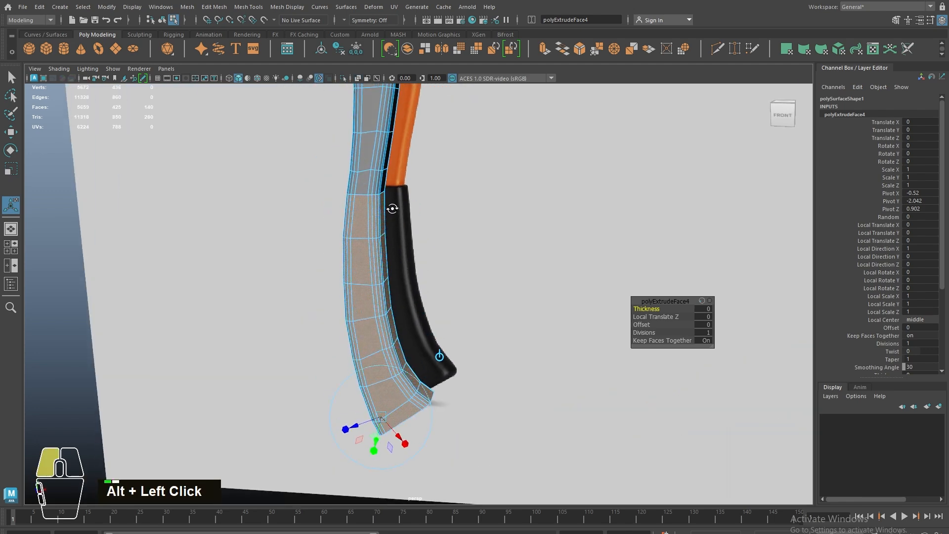
pyautogui.keyDown('alt'); pyautogui.moveTo(394, 206); pyautogui.dragTo(398, 301, button='right'); pyautogui.keyUp('alt')
pyautogui.moveTo(647, 308); pyautogui.dragTo(688, 317)
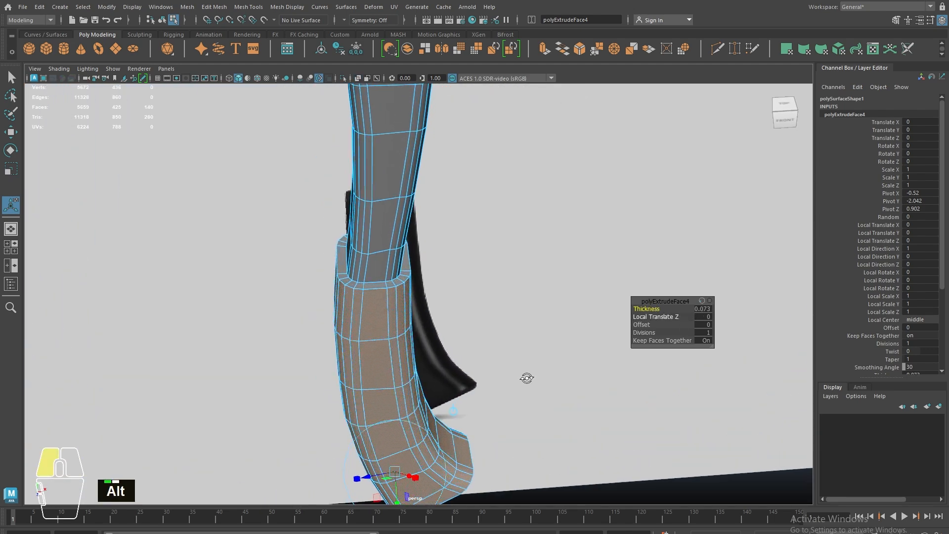
pyautogui.moveTo(525, 377)
pyautogui.keyDown('alt'); pyautogui.mouseDown()
pyautogui.moveTo(489, 376)
pyautogui.moveTo(519, 372)
pyautogui.mouseUp(); pyautogui.keyUp('alt')
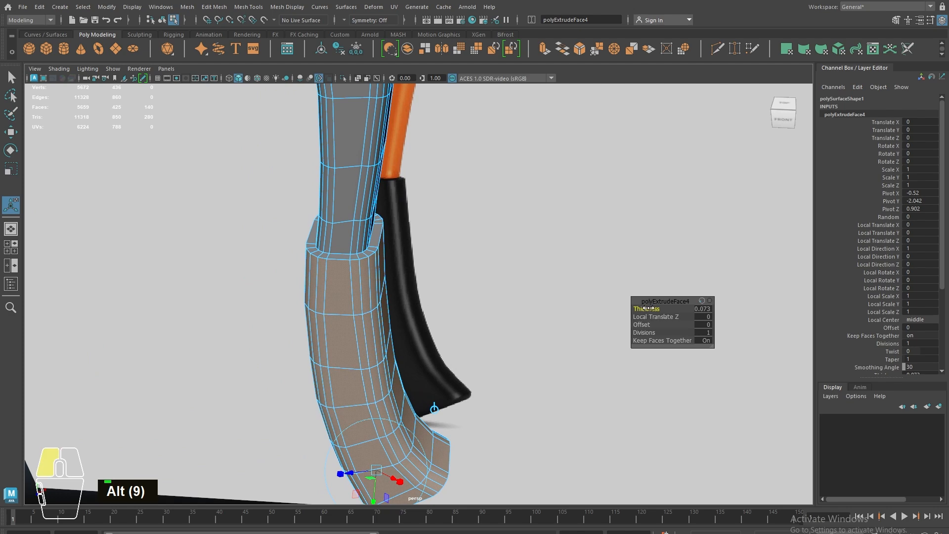
pyautogui.moveTo(648, 309); pyautogui.dragTo(633, 307)
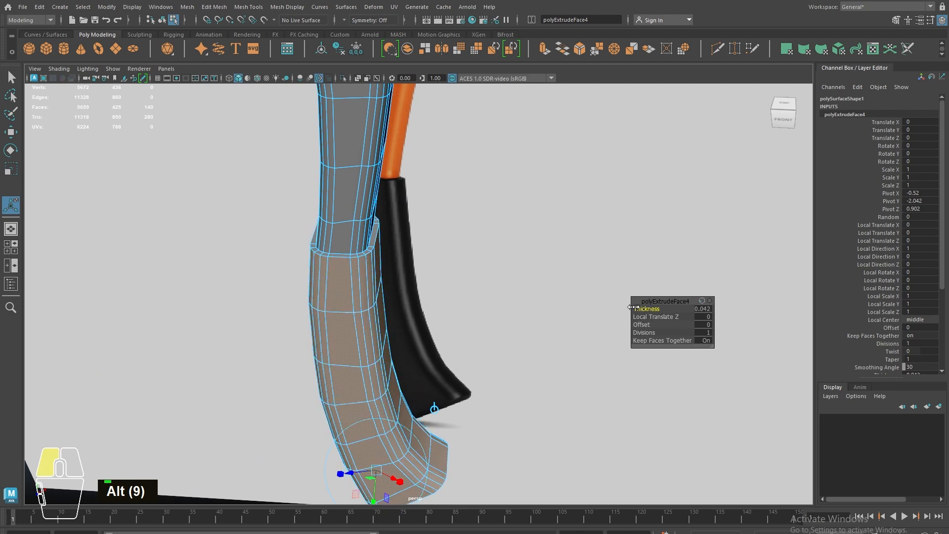
# Bevel the edge loops at the extruded grip's upper lip and bottom rim with a fraction of 0.5 and 2 segments.
pyautogui.keyDown('alt'); pyautogui.moveTo(385, 336); pyautogui.dragTo(396, 334); pyautogui.keyUp('alt')
pyautogui.keyDown('alt'); pyautogui.moveTo(314, 257); pyautogui.dragTo(297, 280, button='right'); pyautogui.keyUp('alt')
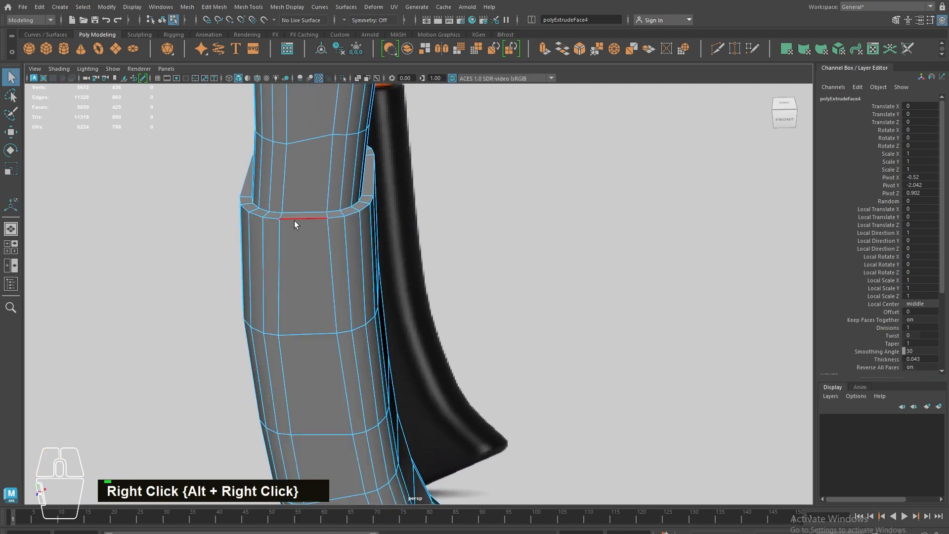
pyautogui.doubleClick(296, 220)
pyautogui.keyDown('shift'); pyautogui.doubleClick(296, 214); pyautogui.keyUp('shift')
pyautogui.scroll(-4, 332, 271)
pyautogui.keyDown('alt'); pyautogui.moveTo(399, 431); pyautogui.dragTo(396, 385); pyautogui.keyUp('alt')
pyautogui.keyDown('alt'); pyautogui.moveTo(369, 336); pyautogui.dragTo(396, 318, button='right'); pyautogui.keyUp('alt')
pyautogui.keyDown('shift'); pyautogui.doubleClick(371, 324); pyautogui.keyUp('shift')
pyautogui.keyDown('alt'); pyautogui.moveTo(371, 324); pyautogui.dragTo(326, 328); pyautogui.keyUp('alt')
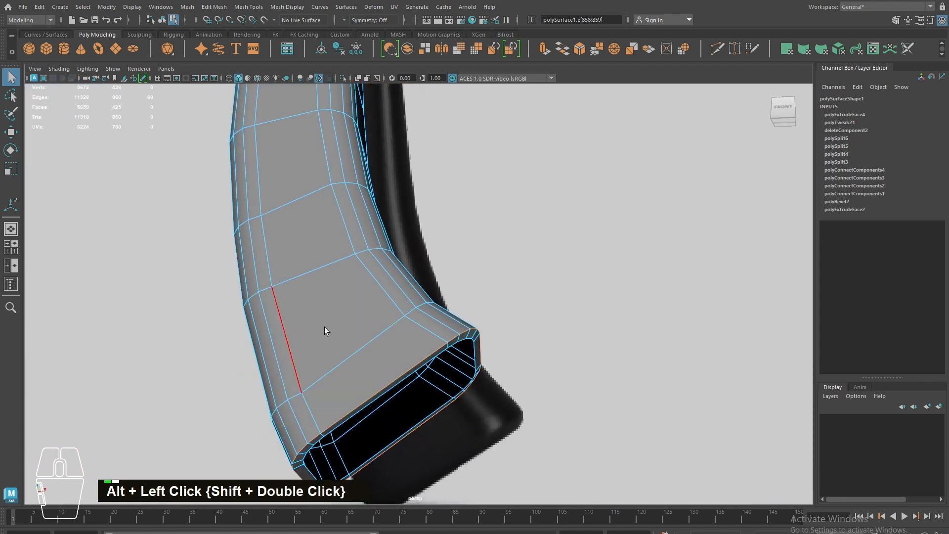
pyautogui.keyDown('shift'); pyautogui.moveTo(305, 280); pyautogui.dragTo(334, 283, button='right'); pyautogui.keyUp('shift')
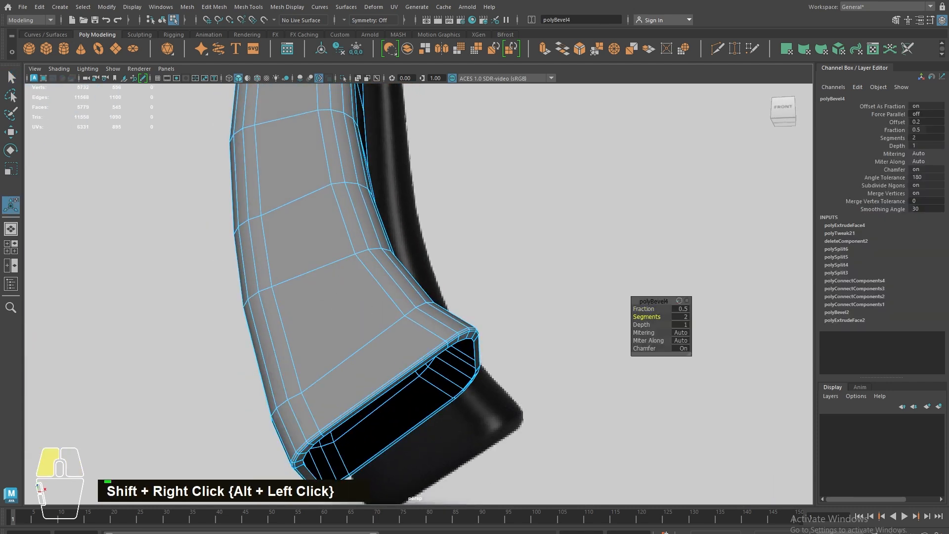
# Merge the open bottom edge loop of the handle to its center to close the end, and return to object mode.
pyautogui.doubleClick(475, 348)
pyautogui.press('r')
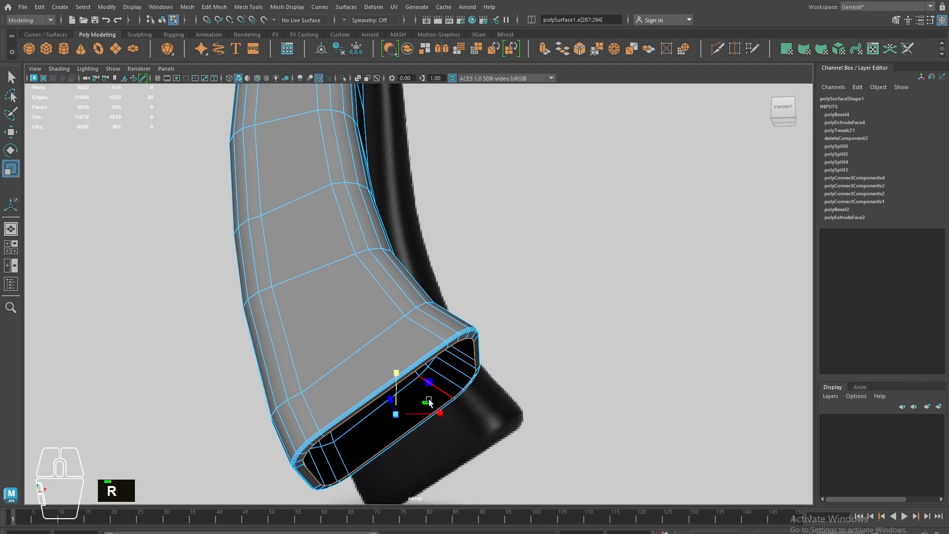
pyautogui.moveTo(396, 415); pyautogui.dragTo(389, 397)
pyautogui.keyDown('shift'); pyautogui.moveTo(430, 383); pyautogui.dragTo(428, 260, button='right'); pyautogui.keyUp('shift')
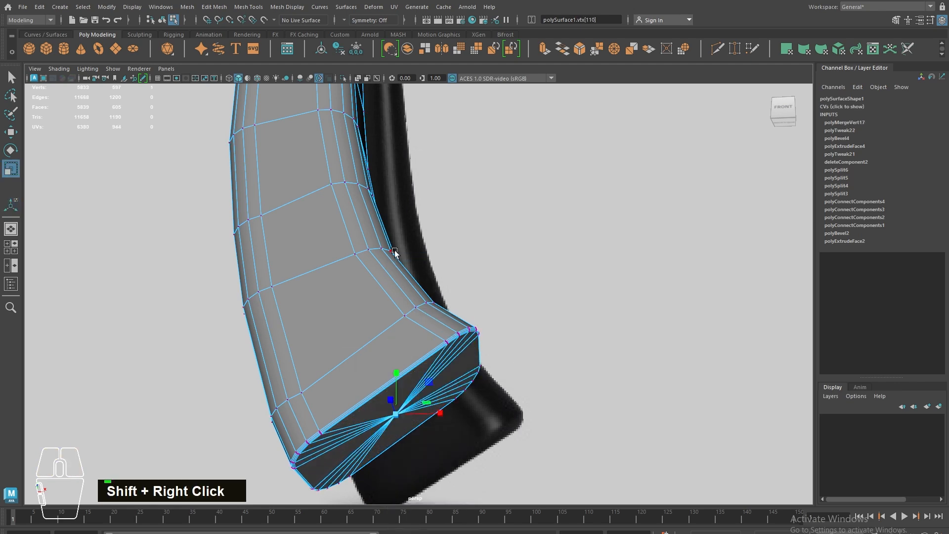
pyautogui.scroll(-5, 394, 254)
pyautogui.moveTo(362, 253); pyautogui.dragTo(391, 242, button='right')
# Select the outer rim edges of the handle's top cap and bevel them with a fraction of 0.5 and 1 segment.
pyautogui.scroll(-5, 391, 242)
pyautogui.keyDown('alt'); pyautogui.moveTo(391, 242); pyautogui.dragTo(394, 271); pyautogui.keyUp('alt')
pyautogui.keyDown('alt'); pyautogui.moveTo(394, 271); pyautogui.dragTo(412, 402, button='middle'); pyautogui.keyUp('alt')
pyautogui.keyDown('alt'); pyautogui.moveTo(344, 262); pyautogui.dragTo(329, 320); pyautogui.keyUp('alt')
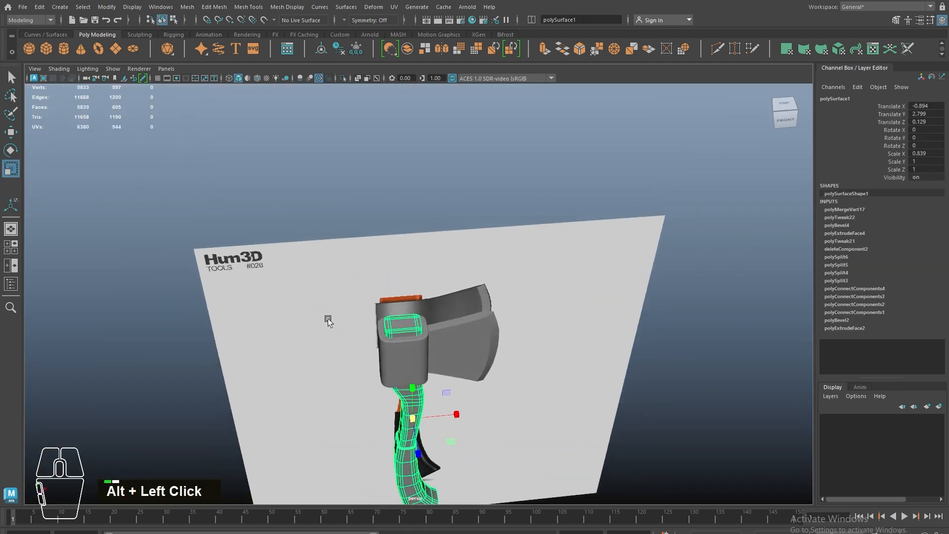
pyautogui.keyDown('alt'); pyautogui.moveTo(328, 321); pyautogui.dragTo(494, 417, button='right'); pyautogui.keyUp('alt')
pyautogui.keyDown('alt'); pyautogui.moveTo(494, 417); pyautogui.dragTo(524, 311, button='middle'); pyautogui.keyUp('alt')
pyautogui.keyDown('alt'); pyautogui.moveTo(297, 280); pyautogui.dragTo(360, 292, button='right'); pyautogui.keyUp('alt')
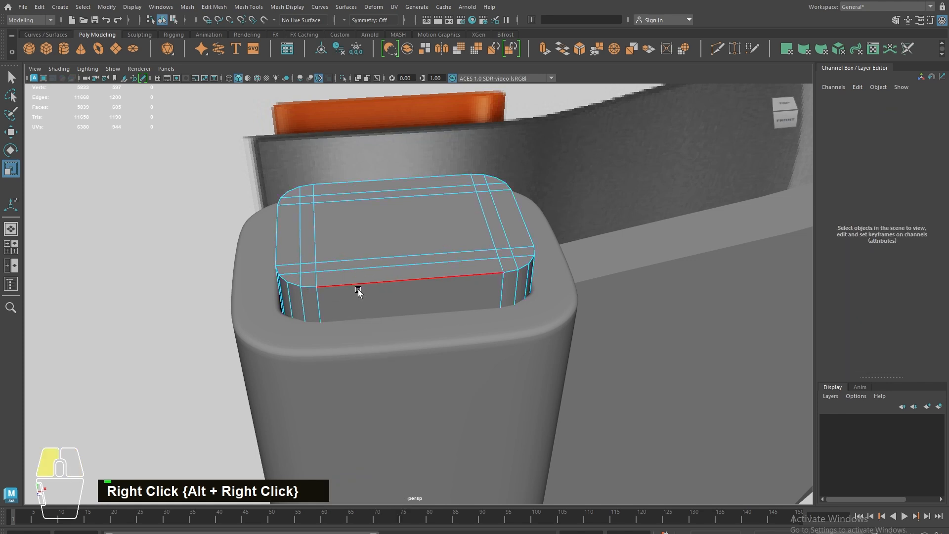
pyautogui.doubleClick(360, 285)
pyautogui.keyDown('shift'); pyautogui.doubleClick(280, 247); pyautogui.keyUp('shift')
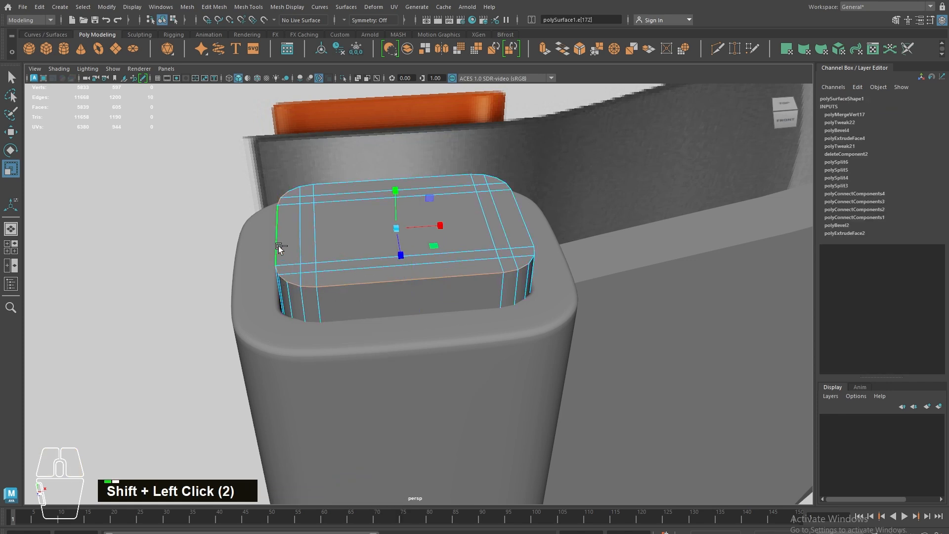
pyautogui.keyDown('shift'); pyautogui.doubleClick(516, 222); pyautogui.keyUp('shift')
pyautogui.keyDown('shift'); pyautogui.moveTo(443, 246); pyautogui.dragTo(474, 250, button='right'); pyautogui.keyUp('shift')
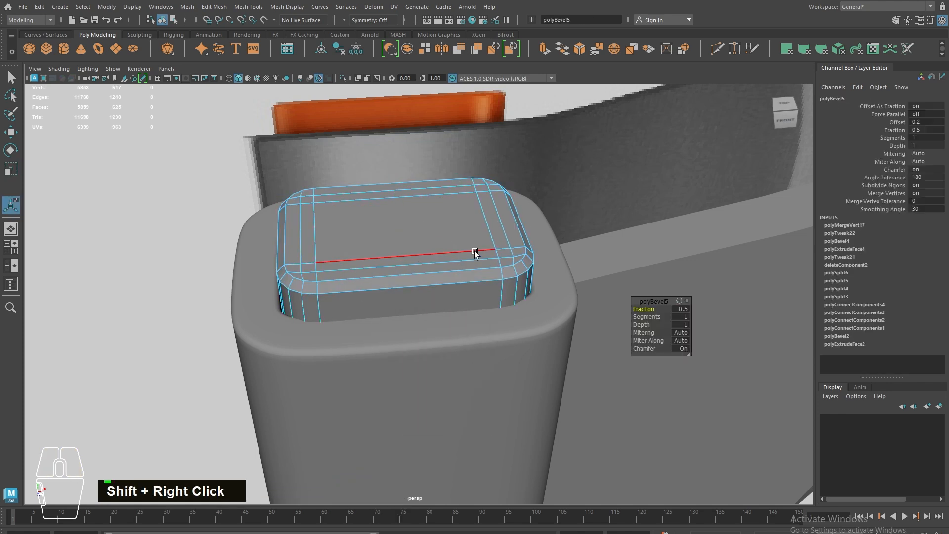
# Set the top cap bevel to 3 segments and a fraction of 0.189, and return to object mode.
pyautogui.moveTo(661, 316); pyautogui.dragTo(944, 318)
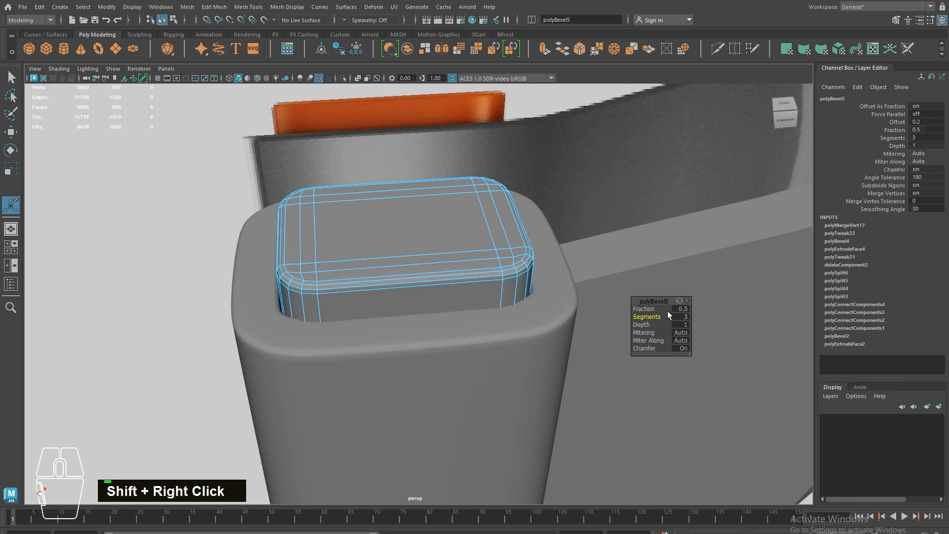
pyautogui.moveTo(644, 301); pyautogui.dragTo(495, 276)
pyautogui.moveTo(432, 221); pyautogui.dragTo(453, 203, button='right')
# Turn on smooth mesh preview for the whole handle and deselect it.
pyautogui.scroll(-12, 452, 204)
pyautogui.keyDown('alt'); pyautogui.moveTo(418, 266); pyautogui.dragTo(351, 274, button='middle'); pyautogui.keyUp('alt')
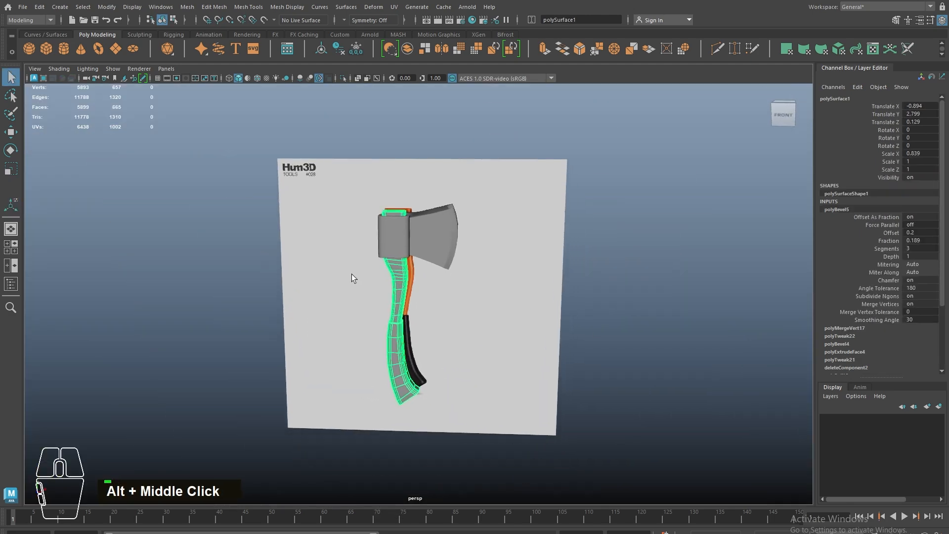
pyautogui.press('3')
pyautogui.click(646, 267)
# Select the reference image behind the axe and hide it.
pyautogui.moveTo(426, 271)
pyautogui.keyDown('alt'); pyautogui.mouseDown()
pyautogui.moveTo(371, 278)
pyautogui.moveTo(429, 281)
pyautogui.mouseUp(); pyautogui.keyUp('alt')
pyautogui.click(459, 291)
pyautogui.press('h')
# Move the axe head's socket block slightly along X to -0.86 so it sits around the handle, and deselect it.
pyautogui.keyDown('alt'); pyautogui.moveTo(434, 320); pyautogui.dragTo(474, 342); pyautogui.keyUp('alt')
pyautogui.scroll(3, 364, 321)
pyautogui.click(383, 303)
pyautogui.scroll(2, 384, 303)
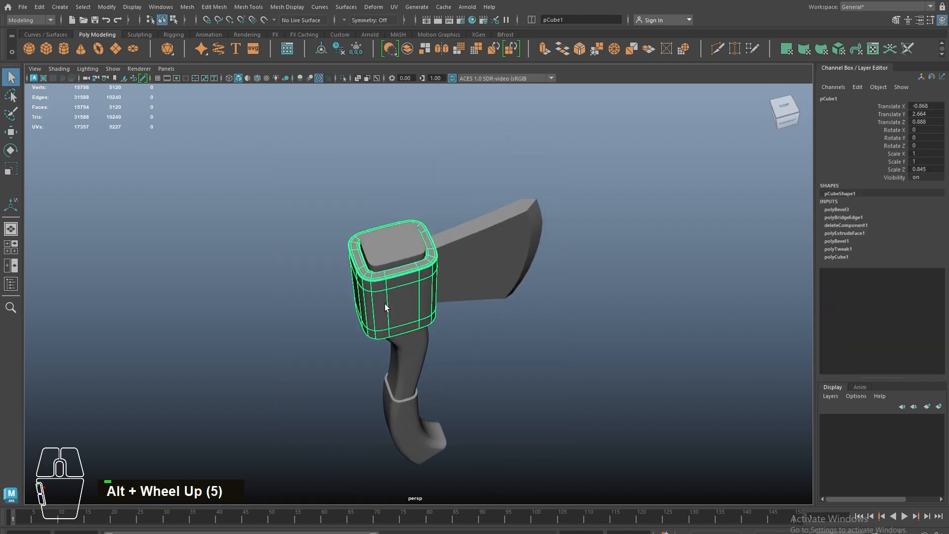
pyautogui.keyDown('alt'); pyautogui.moveTo(384, 303); pyautogui.dragTo(370, 288); pyautogui.keyUp('alt')
pyautogui.press('w')
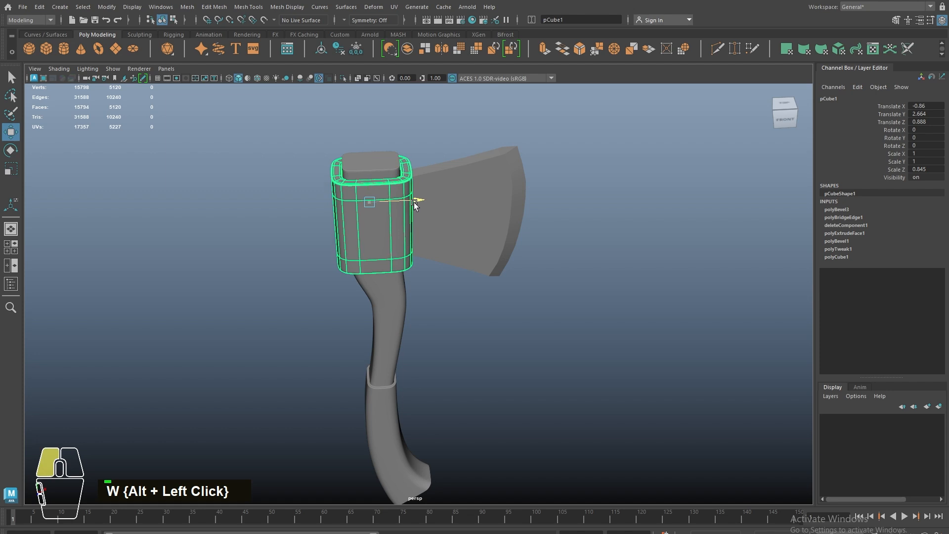
pyautogui.click(488, 325)
# Select all the axe parts and assign them a new Phong material.
pyautogui.keyDown('alt'); pyautogui.moveTo(515, 354); pyautogui.dragTo(480, 320); pyautogui.keyUp('alt')
pyautogui.moveTo(545, 467); pyautogui.dragTo(290, 155)
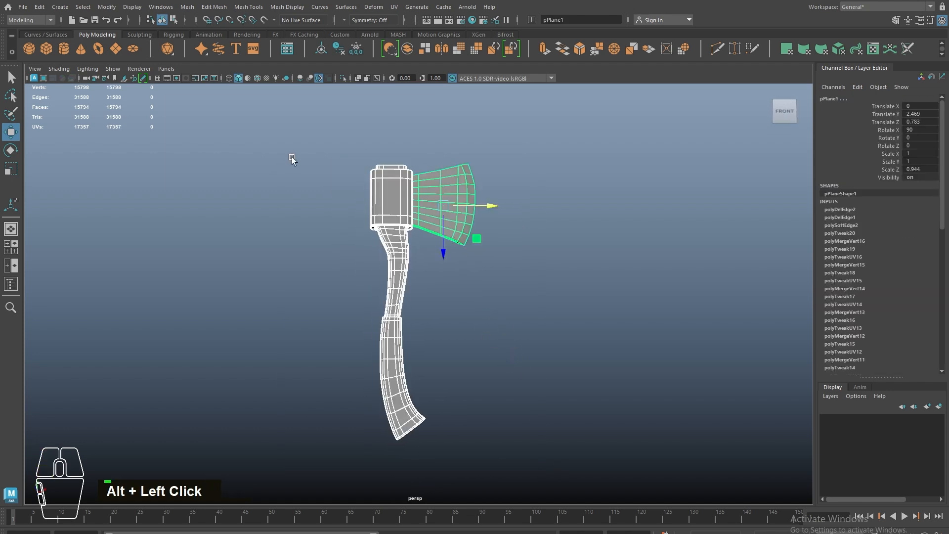
pyautogui.moveTo(477, 268); pyautogui.dragTo(483, 521, button='right')
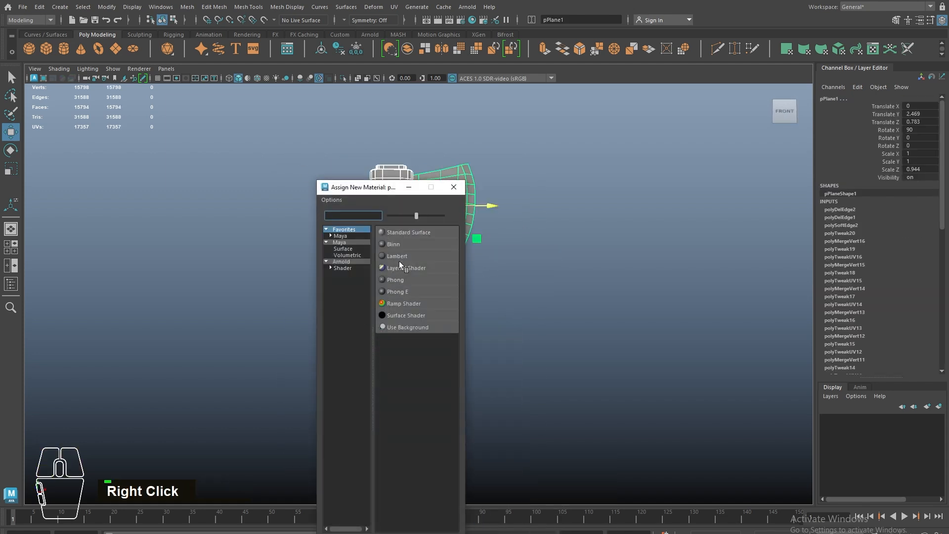
pyautogui.click(396, 279)
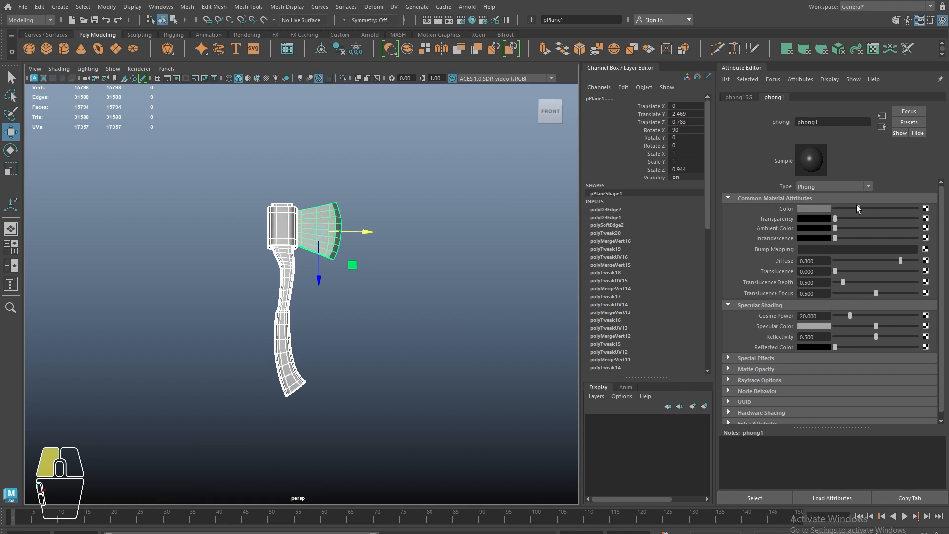
pyautogui.click(515, 226)
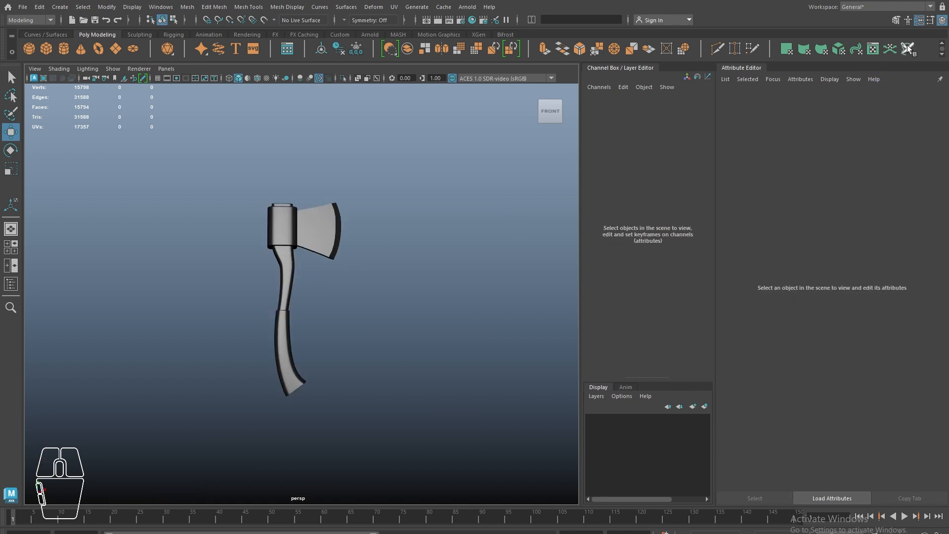
# Hide the Attribute Editor and the Channel Box to enlarge the viewport around the axe.
pyautogui.click(919, 19)
pyautogui.click(942, 19)
pyautogui.keyDown('alt'); pyautogui.moveTo(583, 335); pyautogui.dragTo(579, 373); pyautogui.keyUp('alt')
pyautogui.keyDown('alt'); pyautogui.moveTo(579, 373); pyautogui.dragTo(450, 331, button='middle'); pyautogui.keyUp('alt')
pyautogui.keyDown('alt'); pyautogui.moveTo(381, 325); pyautogui.dragTo(380, 325); pyautogui.keyUp('alt')
pyautogui.keyDown('alt'); pyautogui.moveTo(381, 325); pyautogui.dragTo(496, 360, button='middle'); pyautogui.keyUp('alt')
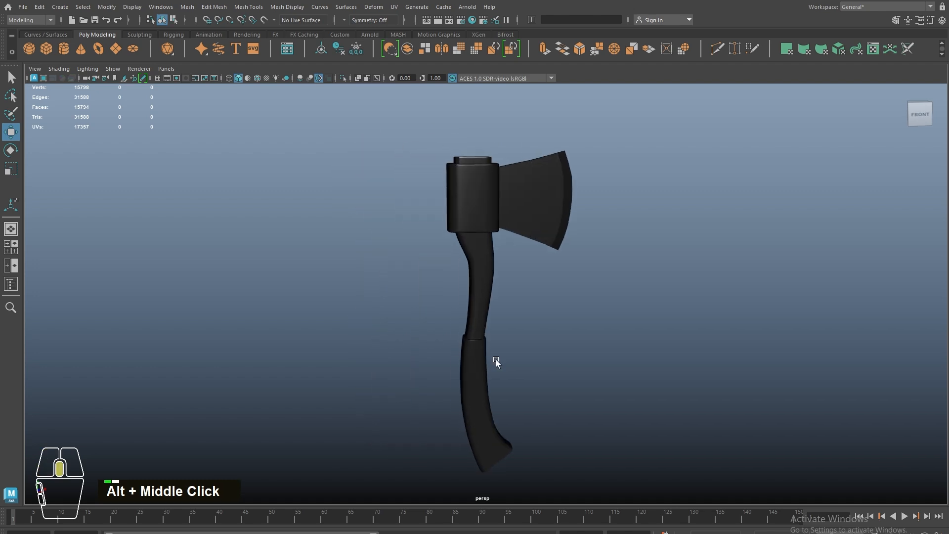
pyautogui.keyDown('alt'); pyautogui.moveTo(496, 360); pyautogui.dragTo(500, 323, button='right'); pyautogui.keyUp('alt')
# Apply Edit Edge Flow to the first edge loops on the handle's neck between the head and the grip.
pyautogui.keyDown('alt'); pyautogui.moveTo(501, 323); pyautogui.dragTo(482, 298); pyautogui.keyUp('alt')
pyautogui.scroll(-2, 478, 287)
pyautogui.click(462, 252)
pyautogui.moveTo(462, 252); pyautogui.dragTo(465, 228, button='right')
pyautogui.doubleClick(466, 228)
pyautogui.keyDown('shift'); pyautogui.moveTo(588, 206); pyautogui.dragTo(588, 304, button='right'); pyautogui.keyUp('shift')
pyautogui.keyDown('alt'); pyautogui.scroll(4, 443, 205); pyautogui.keyUp('alt')
pyautogui.keyDown('alt'); pyautogui.moveTo(443, 205); pyautogui.dragTo(444, 256, button='middle'); pyautogui.keyUp('alt')
pyautogui.doubleClick(441, 232)
pyautogui.press('g')
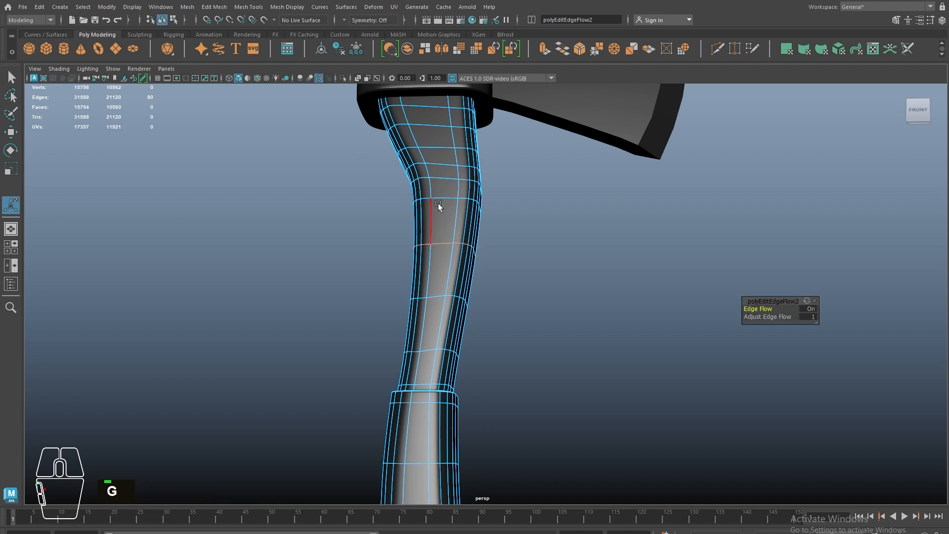
# Apply Edit Edge Flow to the edge loops around the handle's upper bend below the head.
pyautogui.doubleClick(438, 175)
pyautogui.press('g')
pyautogui.doubleClick(440, 161)
pyautogui.press('g')
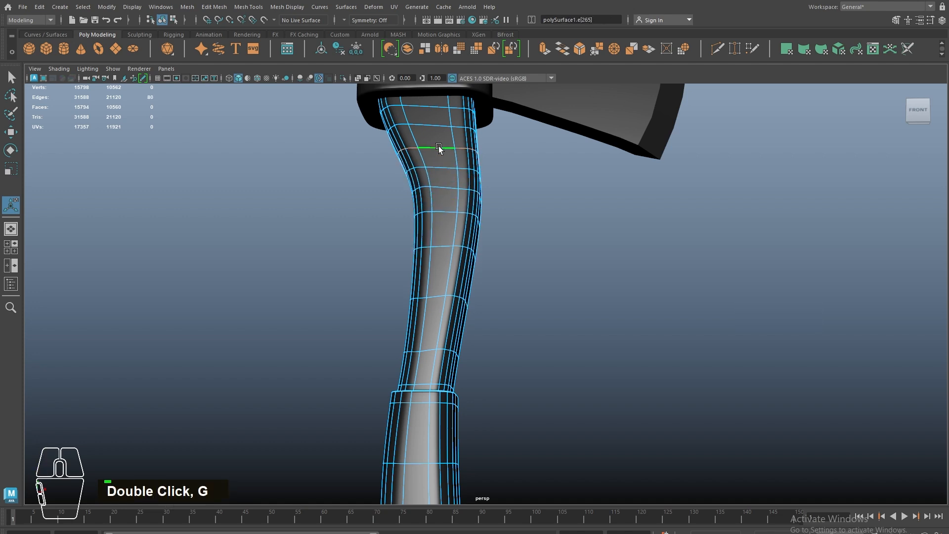
pyautogui.doubleClick(433, 149)
pyautogui.press('g')
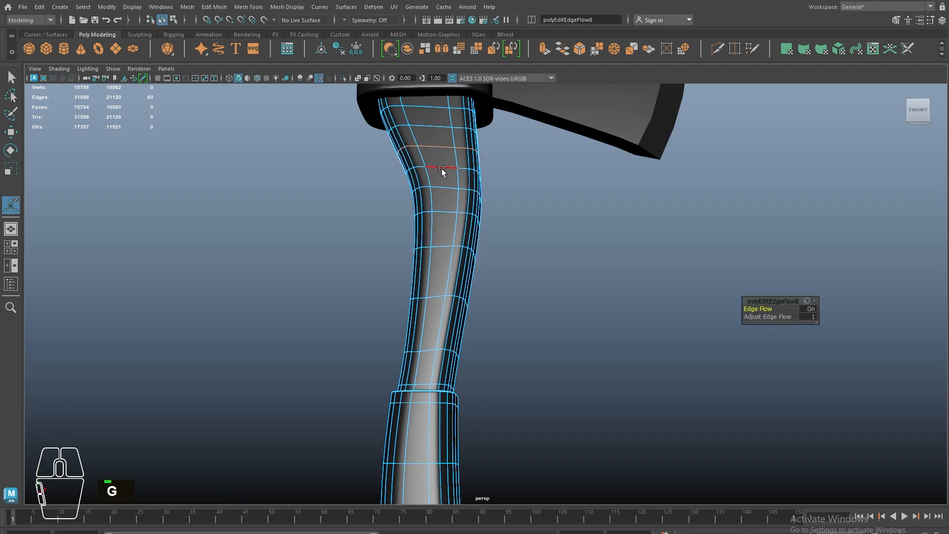
# Apply Edit Edge Flow to the neck's edge loops from below the bend down towards the grip, and return to object mode.
pyautogui.doubleClick(437, 190)
pyautogui.doubleClick(443, 209)
pyautogui.press('g')
pyautogui.doubleClick(437, 248)
pyautogui.press('g')
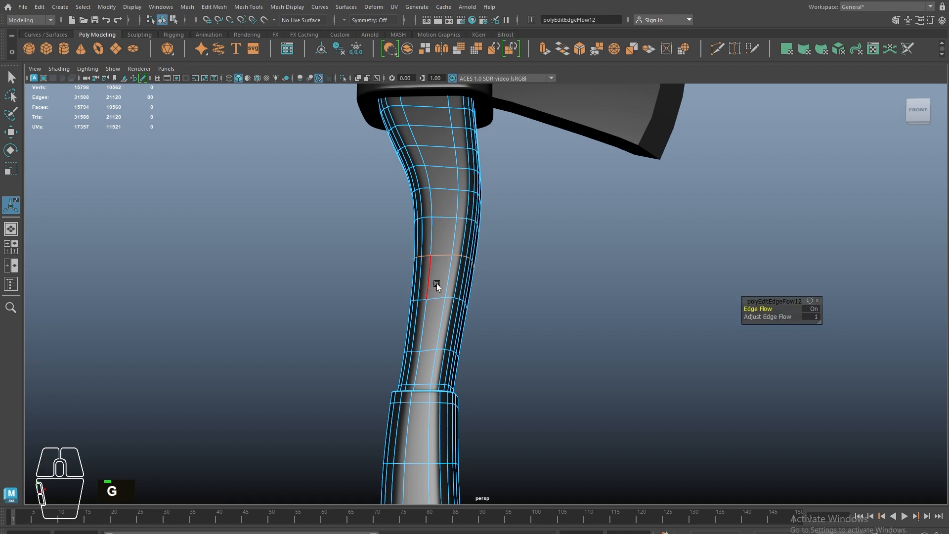
pyautogui.doubleClick(437, 296)
pyautogui.press('g')
pyautogui.moveTo(430, 231); pyautogui.dragTo(472, 196, button='right')
pyautogui.click(516, 249)
# Apply Edit Edge Flow to the edge loops along the upper half of the handle's grip.
pyautogui.scroll(-2, 516, 249)
pyautogui.keyDown('alt'); pyautogui.moveTo(516, 250); pyautogui.dragTo(417, 361); pyautogui.keyUp('alt')
pyautogui.keyDown('alt'); pyautogui.moveTo(417, 360); pyautogui.dragTo(470, 201, button='middle'); pyautogui.keyUp('alt')
pyautogui.click(455, 281)
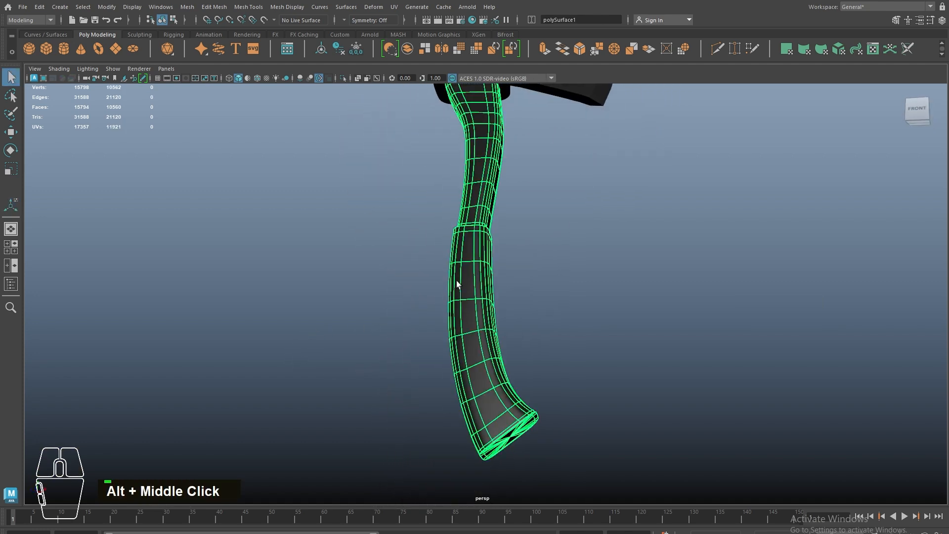
pyautogui.moveTo(456, 280); pyautogui.dragTo(461, 256, button='right')
pyautogui.doubleClick(461, 256)
pyautogui.press('g')
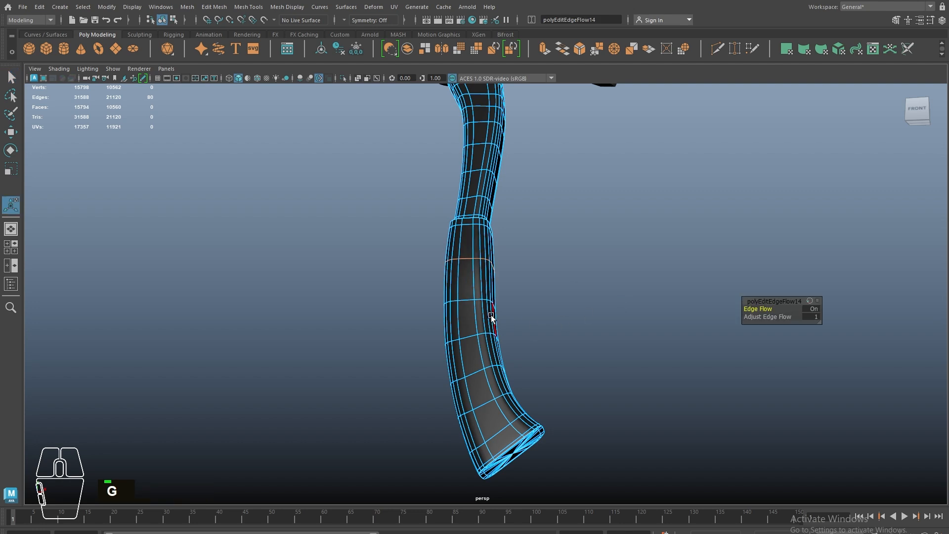
pyautogui.hotkey('ctrl', 'z')
pyautogui.click(473, 311)
pyautogui.press('g')
pyautogui.doubleClick(469, 332)
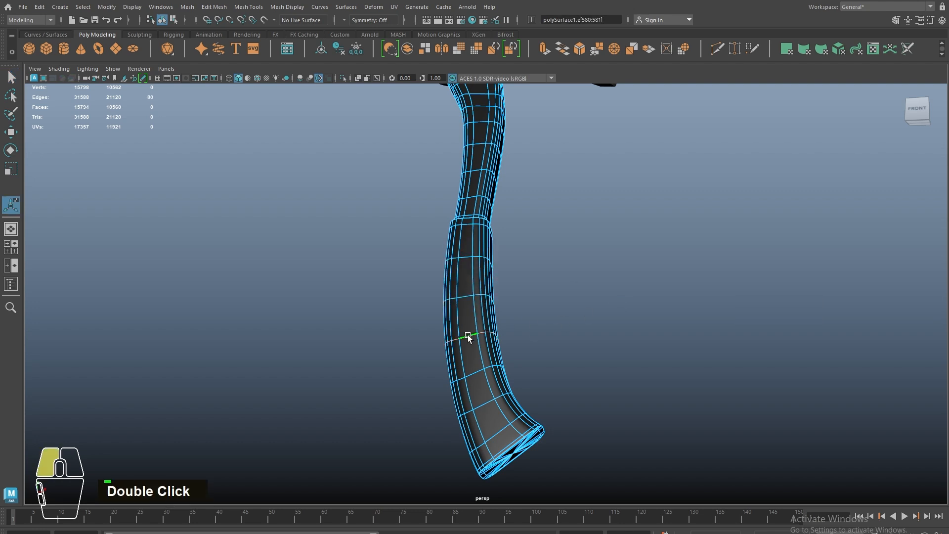
pyautogui.press('g')
# Apply Edit Edge Flow to the lower grip edge loop, undoing the attempt on the loop nearest the bottom end.
pyautogui.doubleClick(482, 403)
pyautogui.press('g')
pyautogui.press('g')
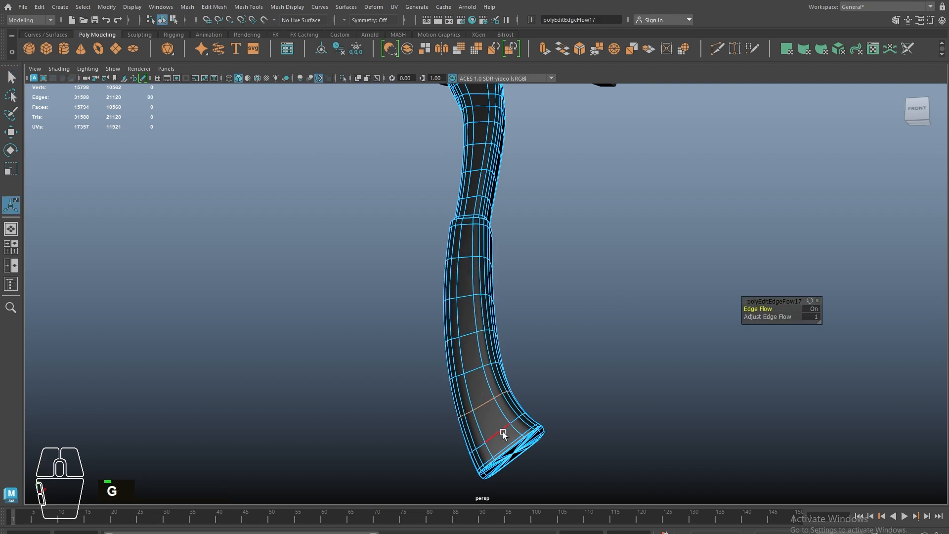
pyautogui.doubleClick(503, 432)
pyautogui.press('g')
pyautogui.hotkey('ctrl', 'z')
pyautogui.press('g')
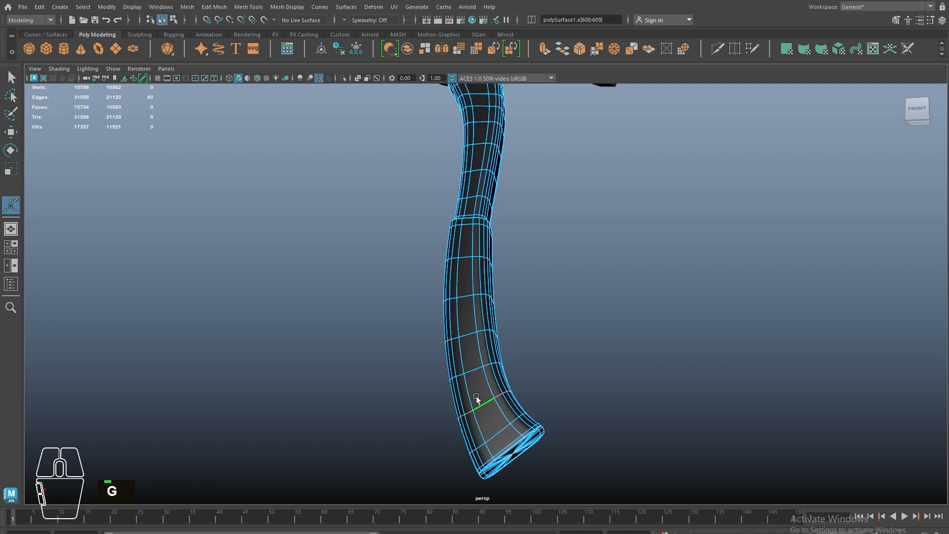
# Even out the grip's middle and upper edge loops again with Edit Edge Flow.
pyautogui.doubleClick(470, 365)
pyautogui.press('g')
pyautogui.doubleClick(463, 297)
pyautogui.press('g')
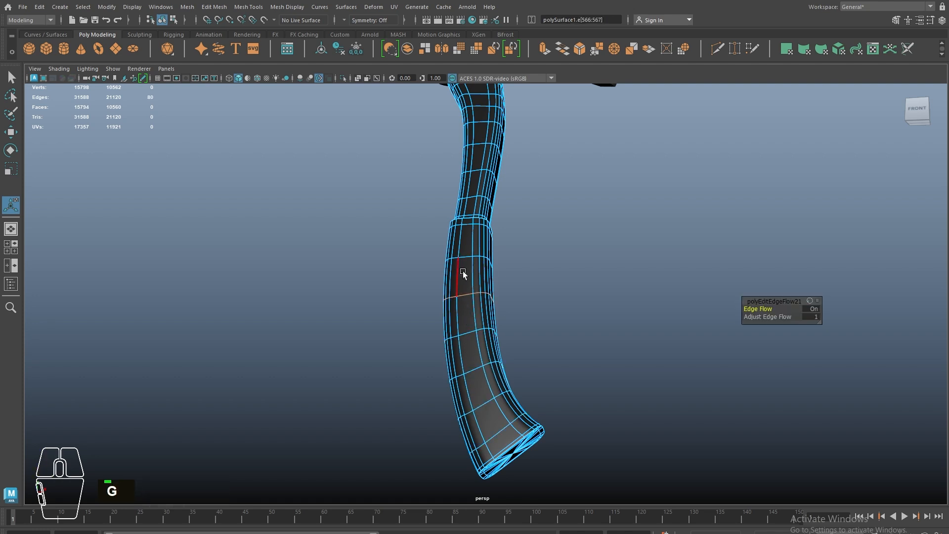
pyautogui.doubleClick(464, 260)
pyautogui.press('g')
pyautogui.hotkey('ctrl', 'z')
# Return to object mode and examine the smoothed handle, head and blade of the axe from several angles.
pyautogui.moveTo(473, 243); pyautogui.dragTo(560, 216, button='right')
pyautogui.click(561, 217)
pyautogui.scroll(-4, 540, 248)
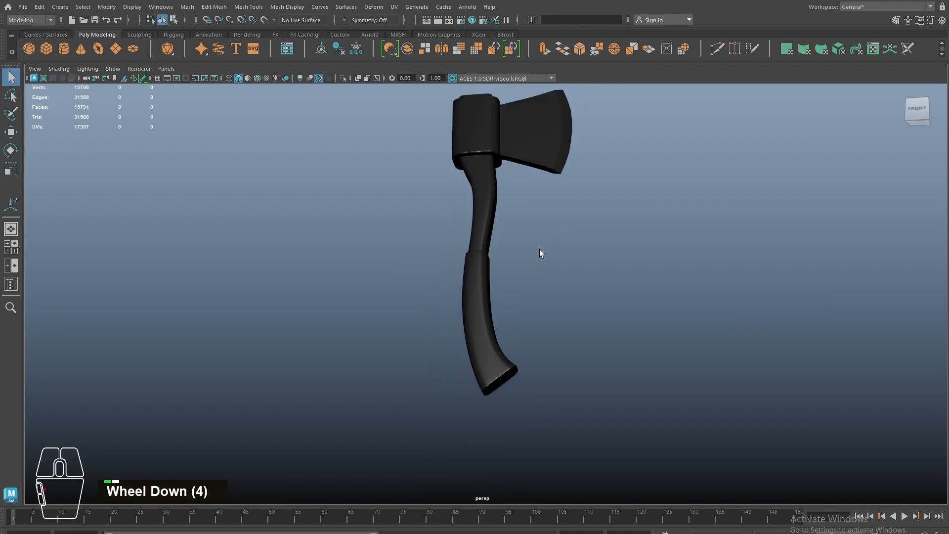
pyautogui.keyDown('alt'); pyautogui.moveTo(539, 249); pyautogui.dragTo(484, 237); pyautogui.keyUp('alt')
pyautogui.keyDown('alt'); pyautogui.moveTo(444, 174); pyautogui.dragTo(466, 268, button='middle'); pyautogui.keyUp('alt')
pyautogui.keyDown('alt'); pyautogui.moveTo(549, 277); pyautogui.dragTo(567, 236); pyautogui.keyUp('alt')
pyautogui.click(588, 215)
pyautogui.keyDown('alt'); pyautogui.moveTo(588, 216); pyautogui.dragTo(537, 298, button='middle'); pyautogui.keyUp('alt')
pyautogui.keyDown('alt'); pyautogui.moveTo(515, 296); pyautogui.dragTo(529, 317, button='right'); pyautogui.keyUp('alt')
pyautogui.scroll(-2, 524, 279)
pyautogui.scroll(-2, 524, 279)
pyautogui.click(487, 354)
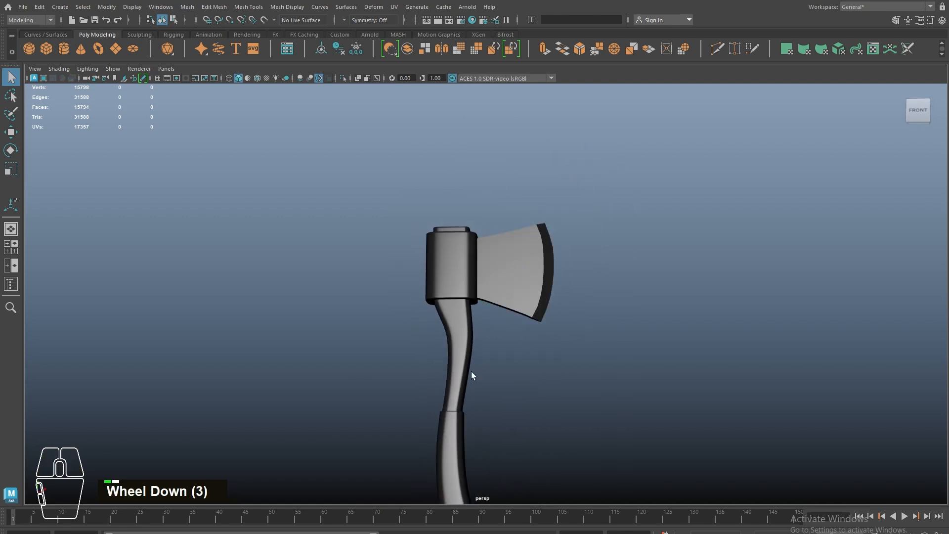
pyautogui.moveTo(470, 372)
pyautogui.keyDown('alt'); pyautogui.mouseDown()
pyautogui.moveTo(532, 352)
pyautogui.moveTo(458, 377)
pyautogui.mouseUp(); pyautogui.keyUp('alt')
pyautogui.keyDown('alt'); pyautogui.moveTo(413, 353); pyautogui.dragTo(437, 229, button='middle'); pyautogui.keyUp('alt')
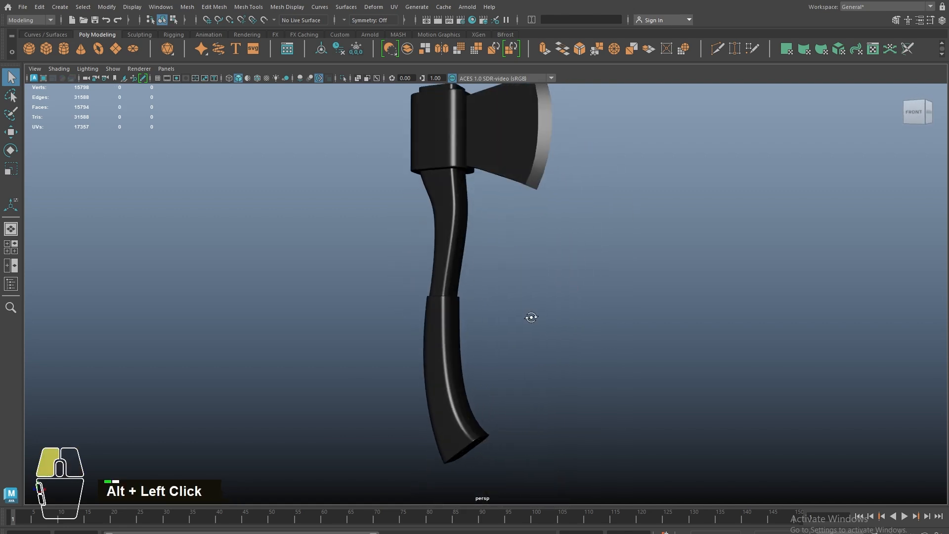